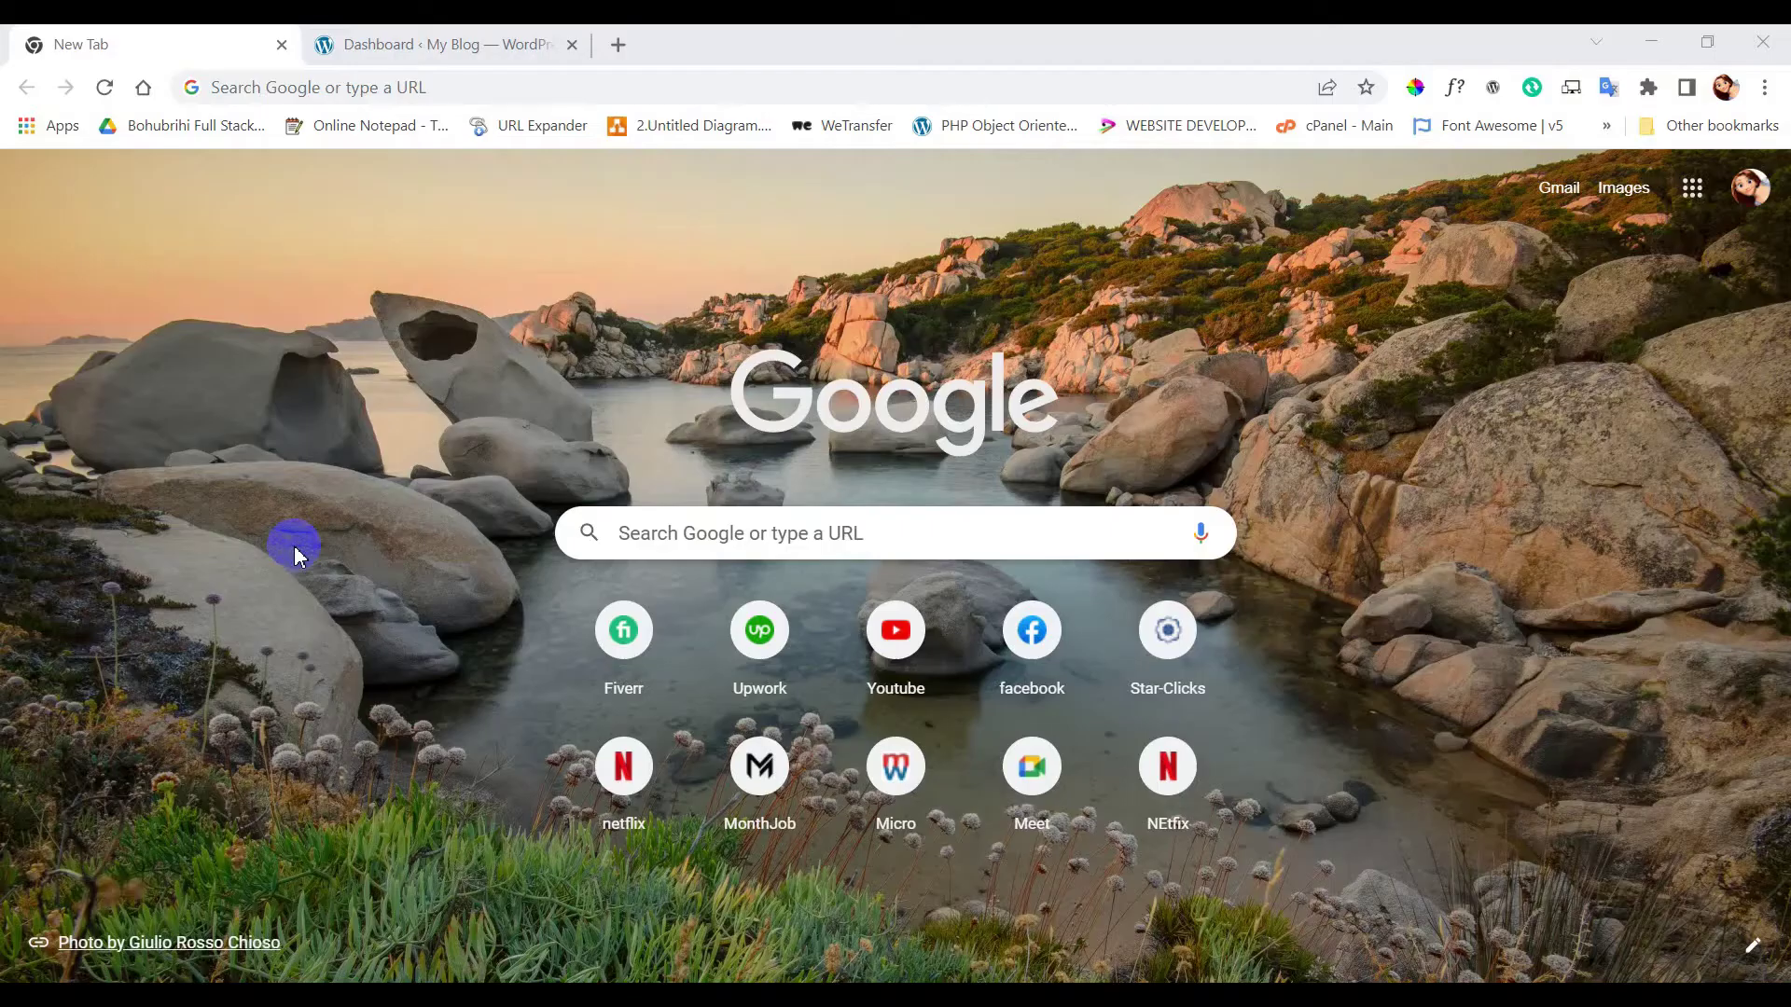
# - From the WordPress Dashboard, open the live My Blog site in a new tab
pyautogui.click(426, 43)
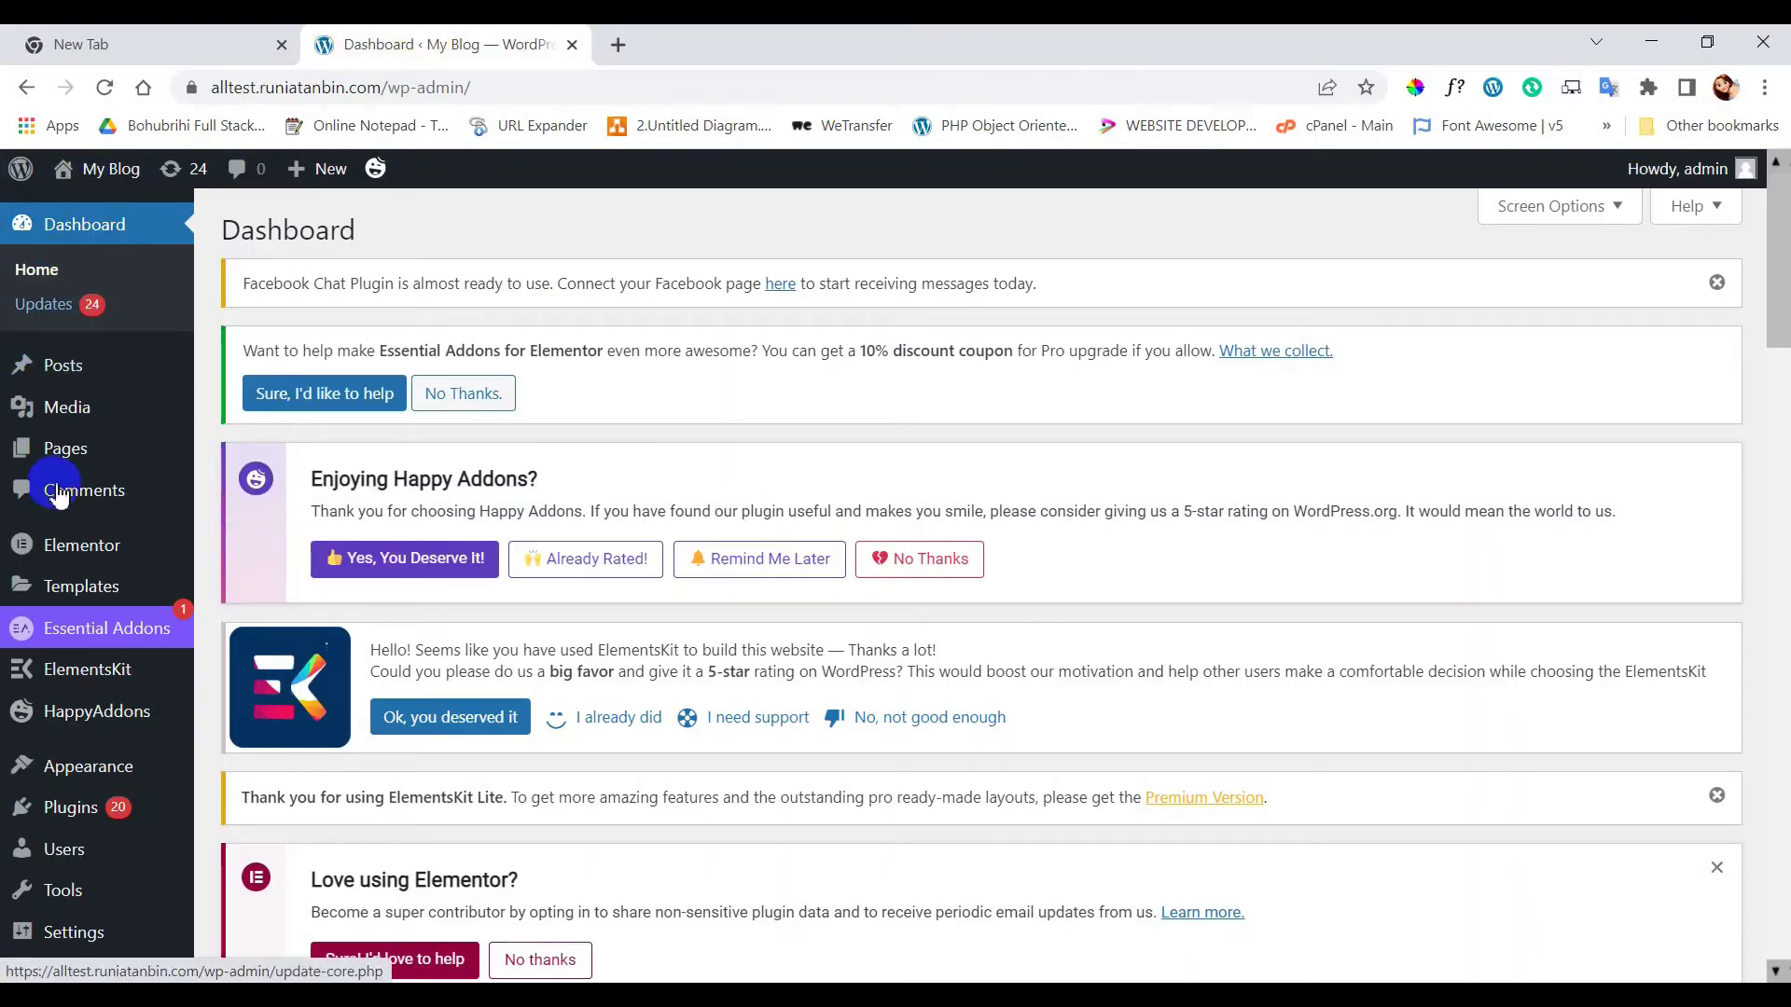
pyautogui.scroll(-3, 53, 536)
pyautogui.moveTo(53, 541)
pyautogui.scroll(5, 48, 532)
pyautogui.moveTo(77, 170)
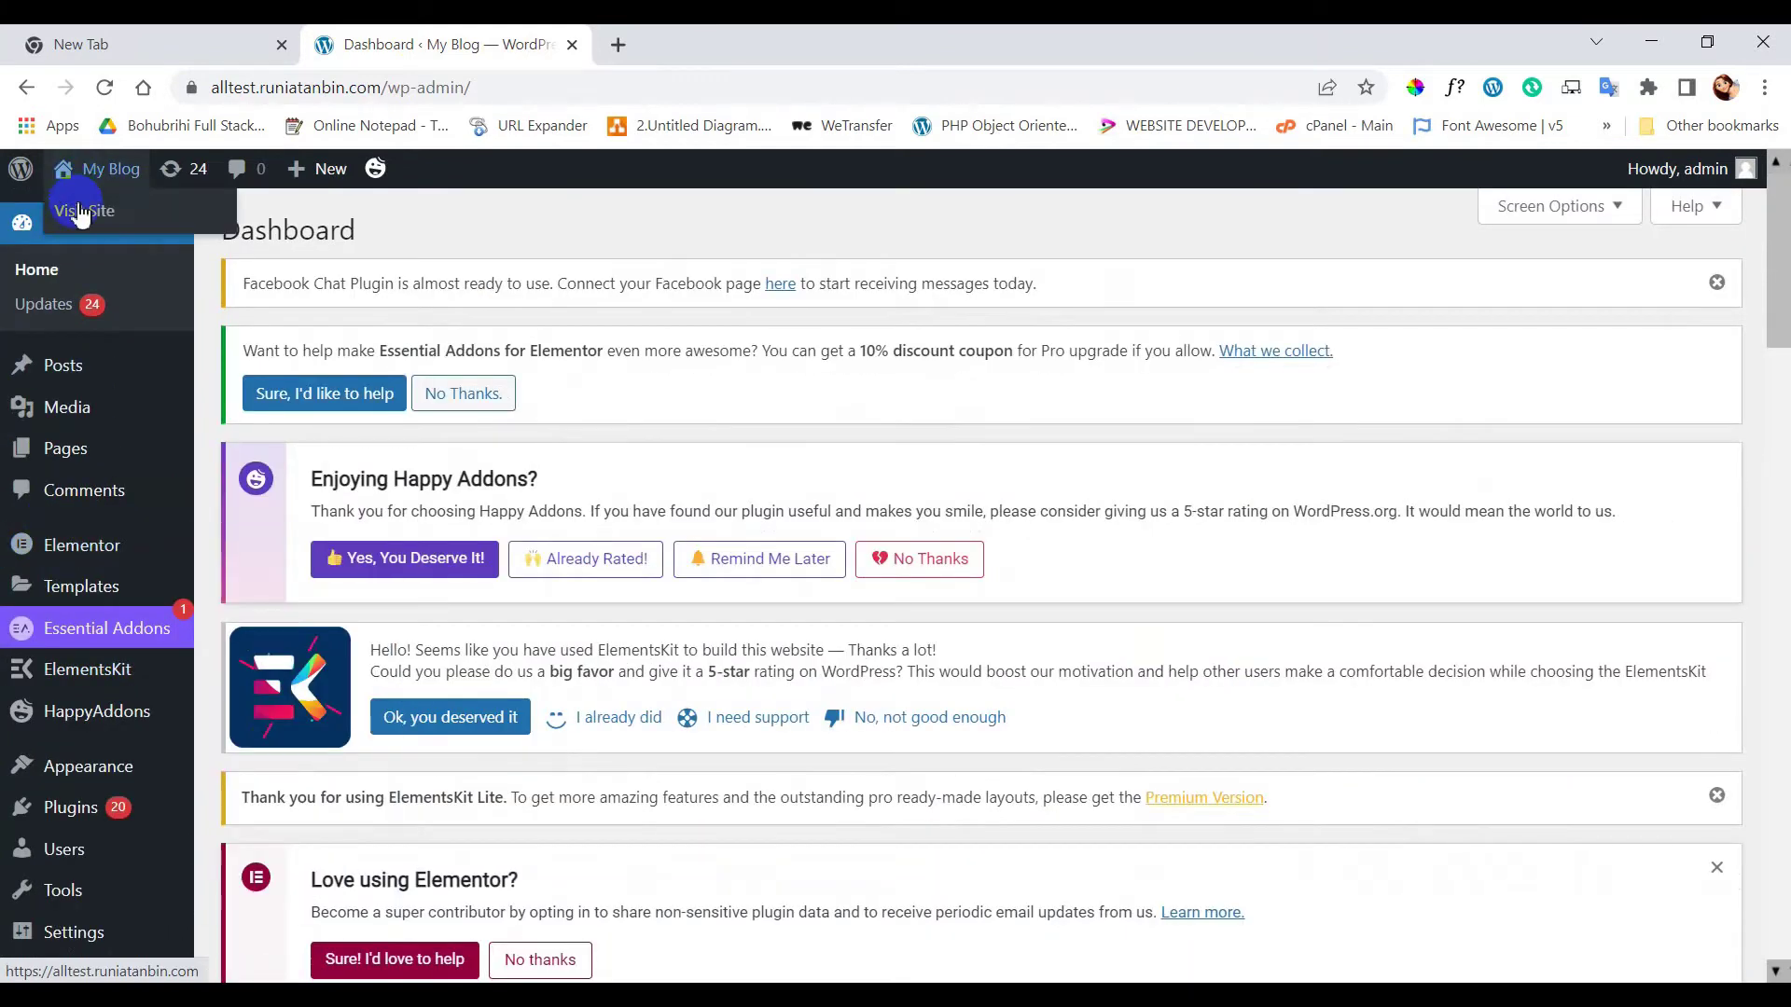
pyautogui.click(653, 44)
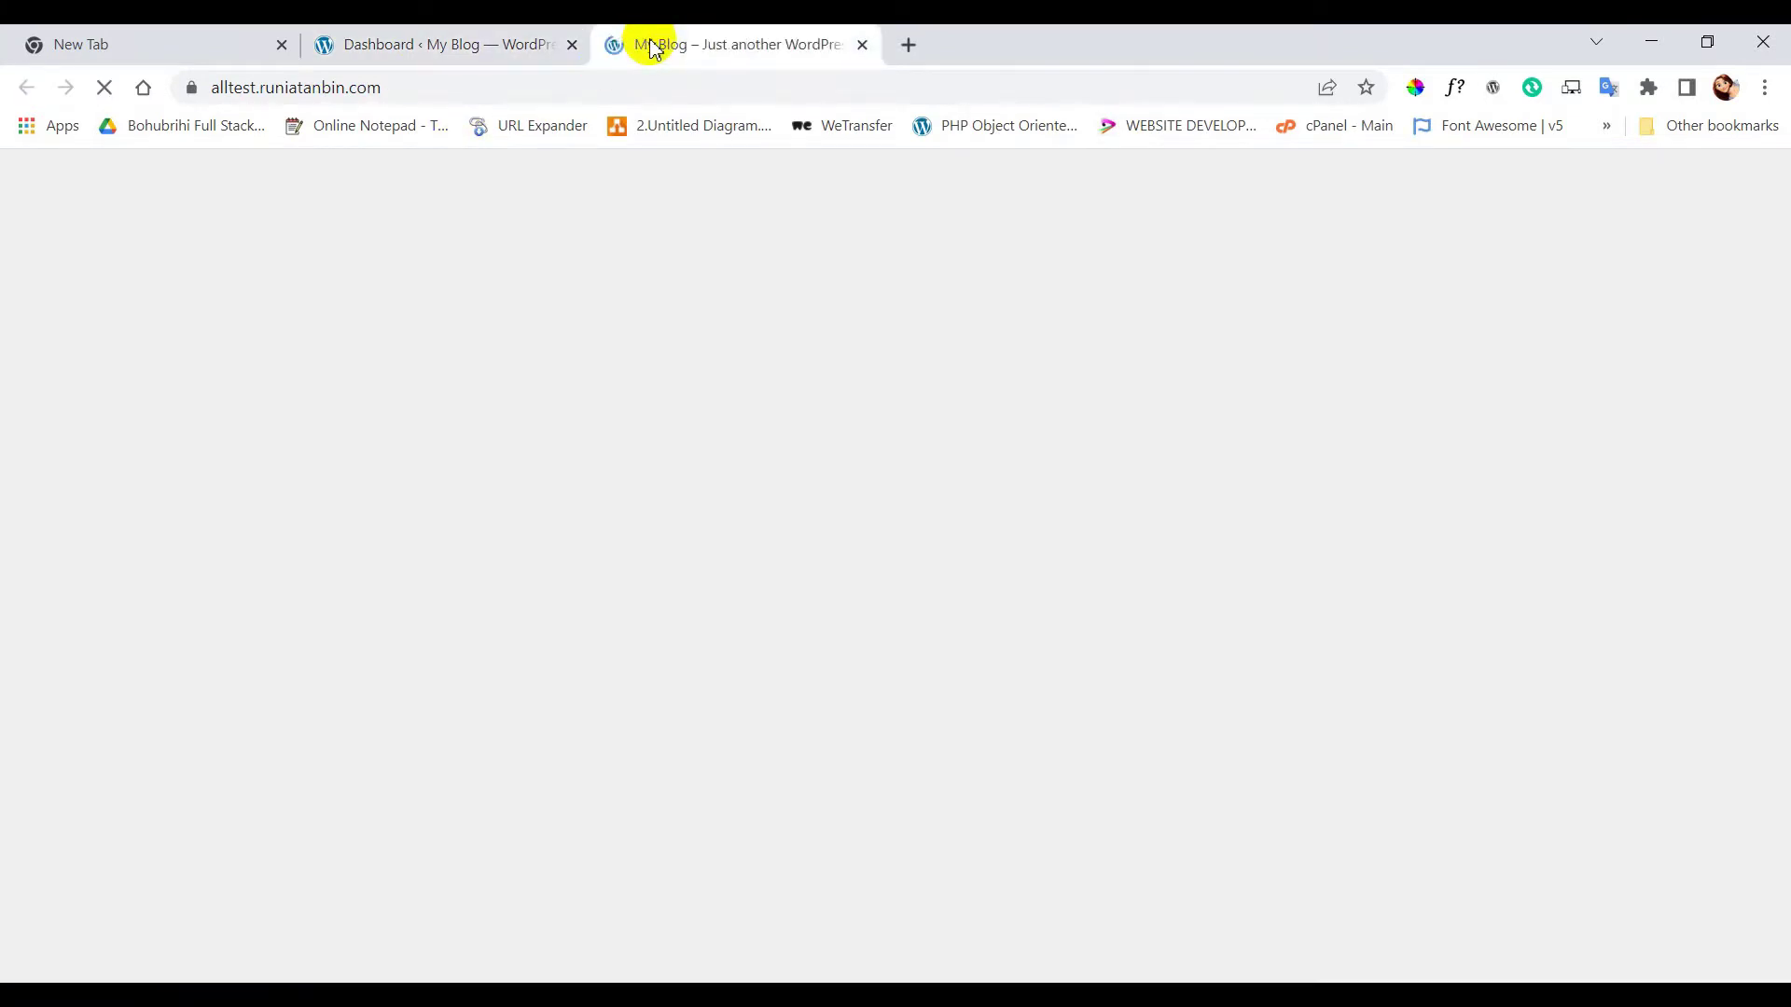
# - Look over the homepage, then return to the Dashboard tab
pyautogui.scroll(-12, 1041, 642)
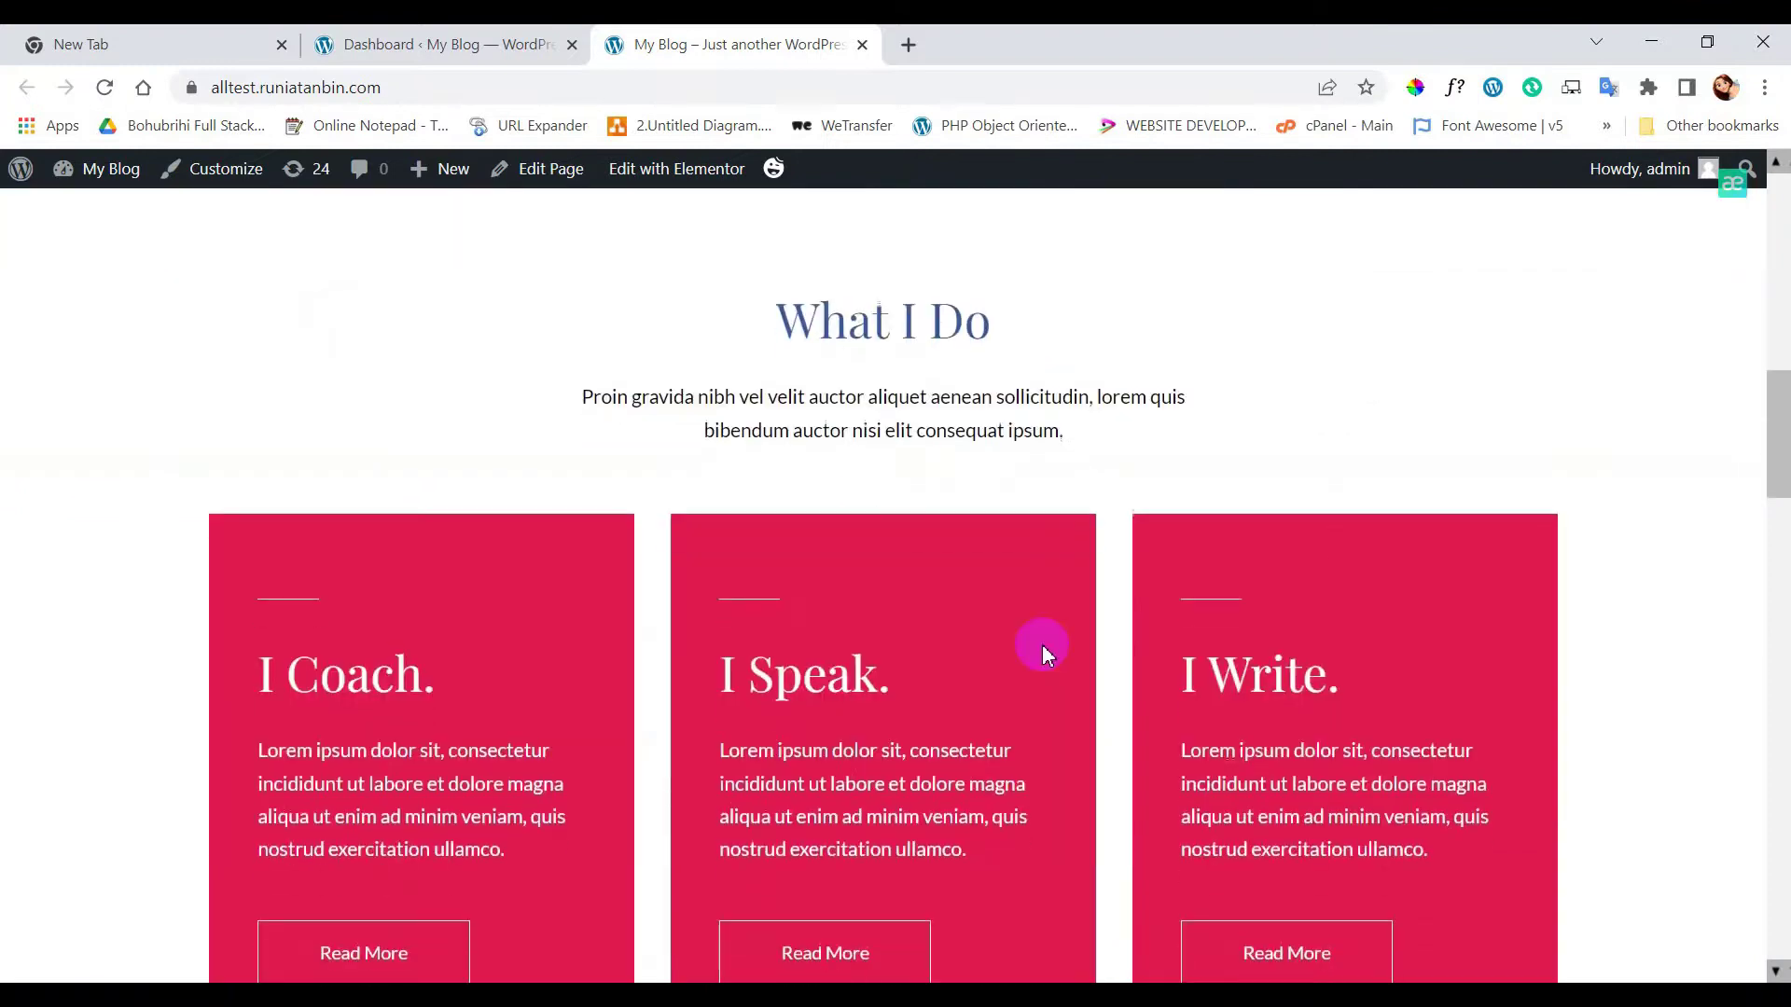
pyautogui.scroll(10, 1041, 641)
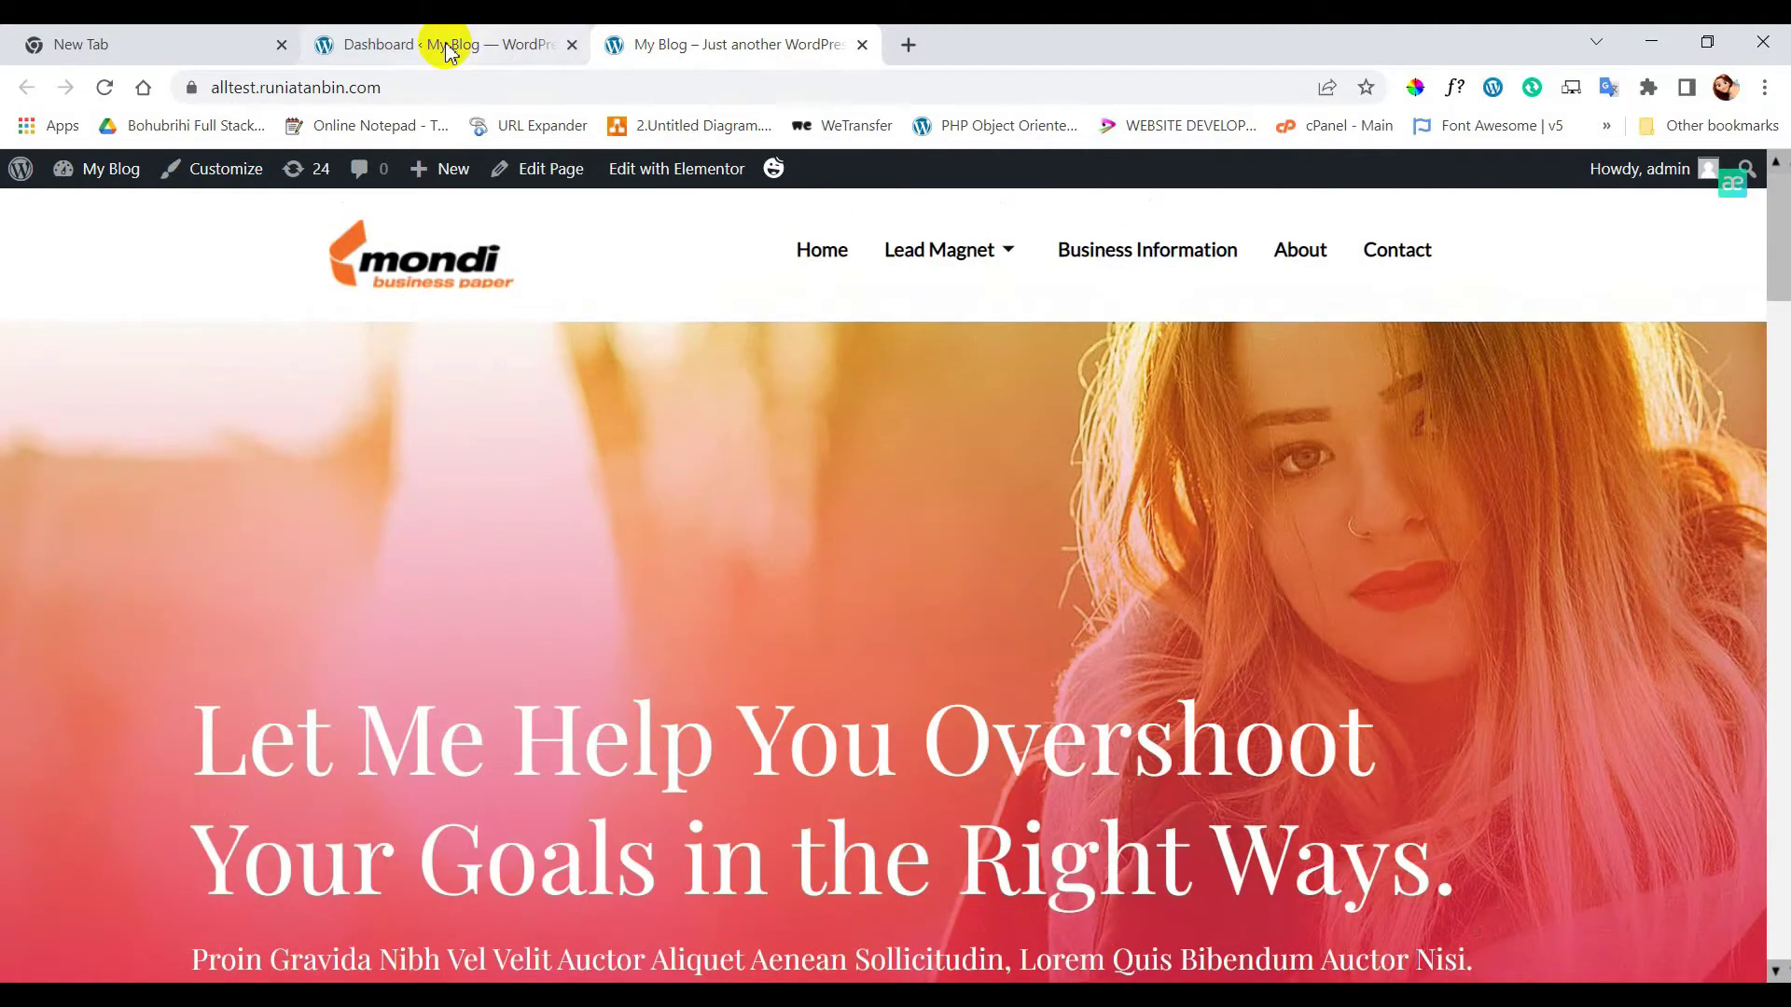
pyautogui.click(446, 48)
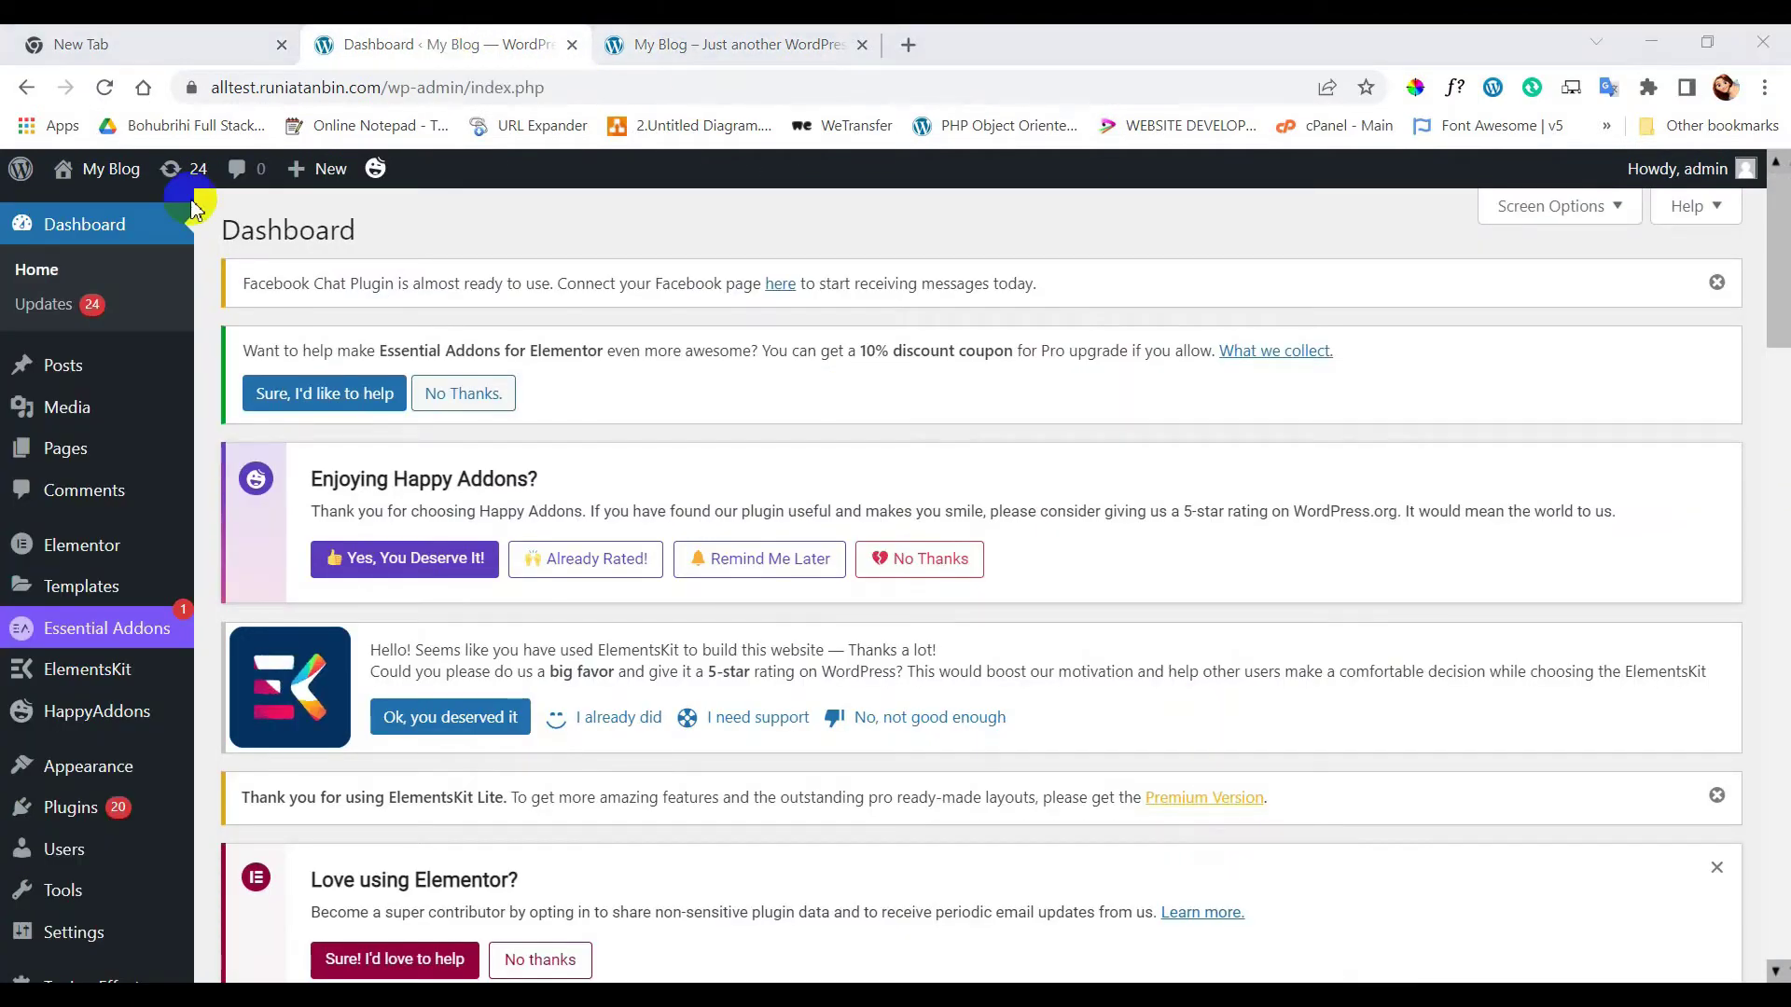
# - From Pages > All Pages, view the Contact page on the live site
pyautogui.scroll(-2, 10, 560)
pyautogui.scroll(-1, 7, 574)
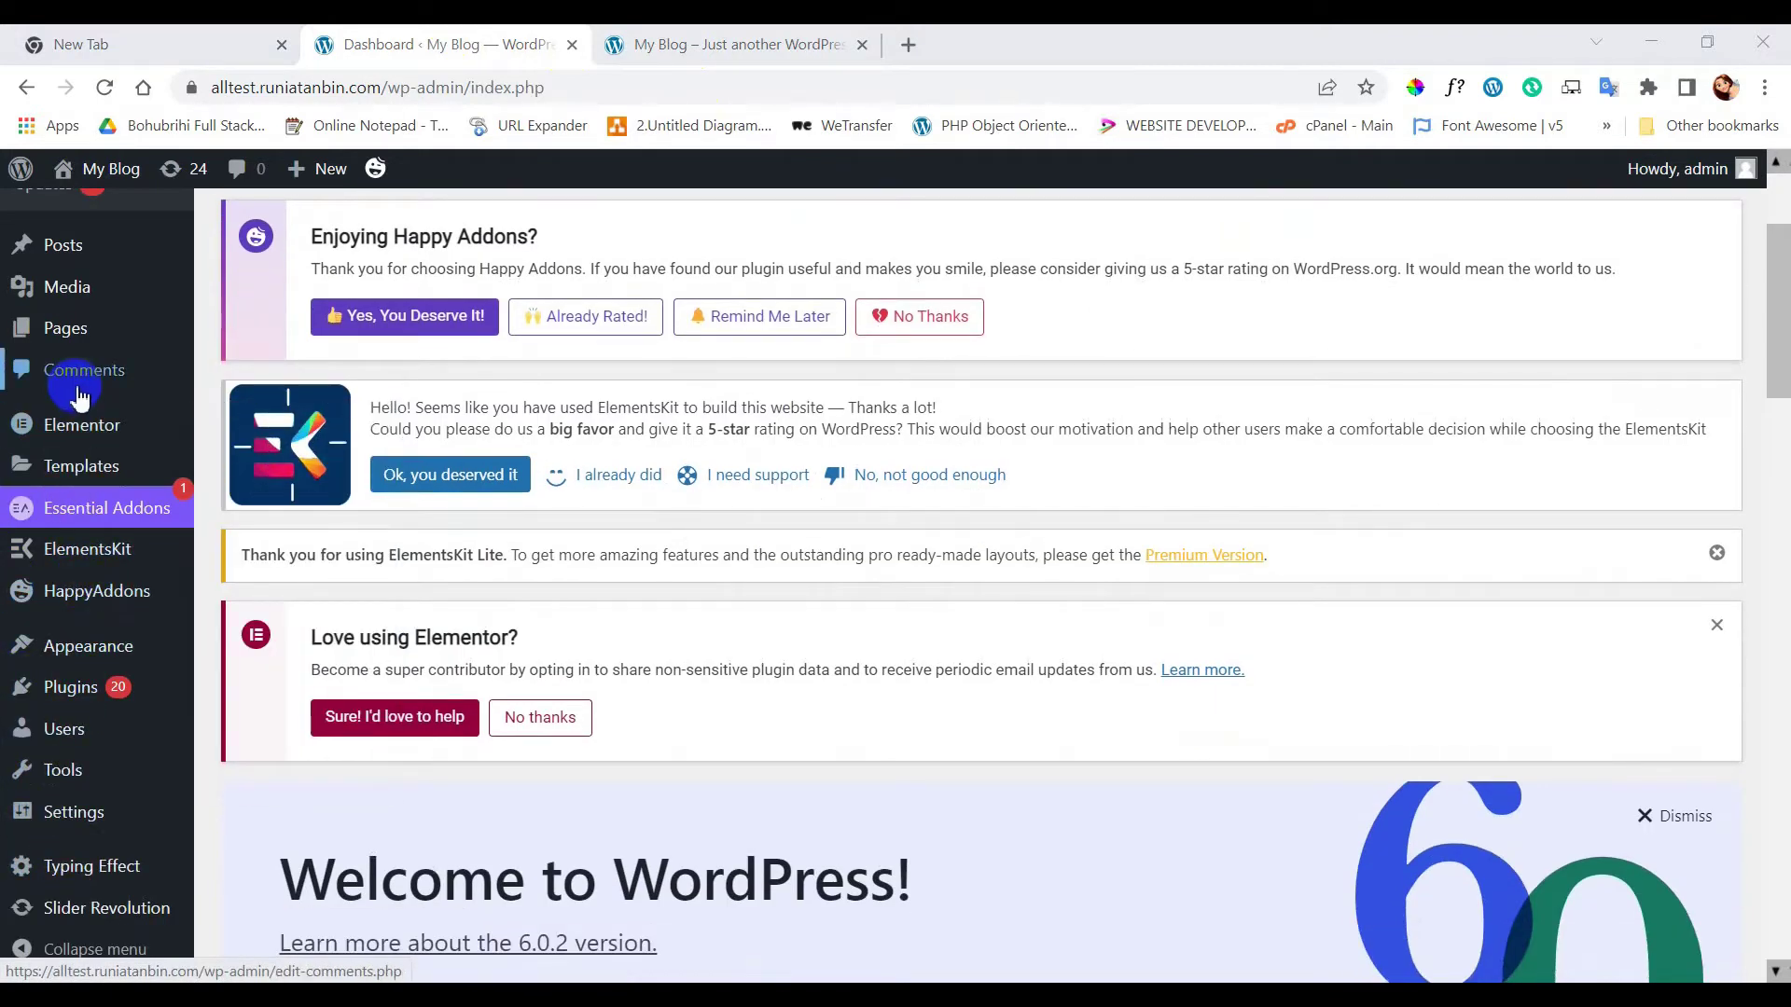
pyautogui.moveTo(65, 328)
pyautogui.click(229, 336)
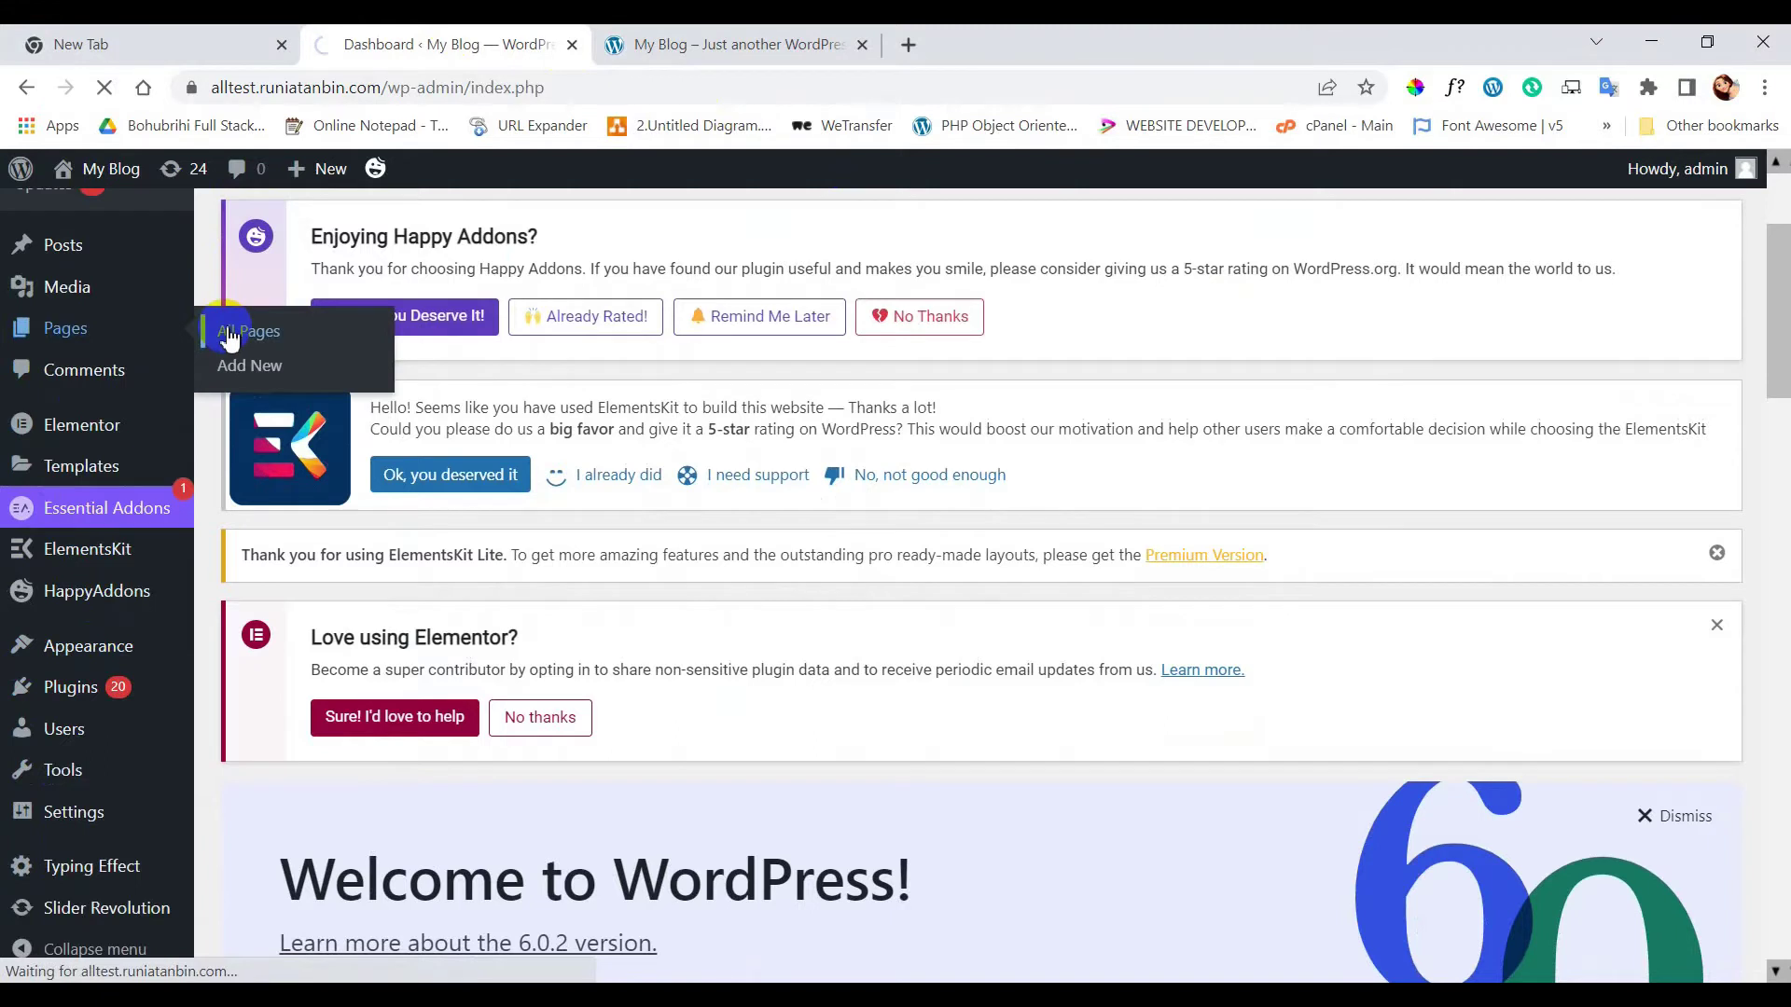
pyautogui.scroll(-5, 989, 606)
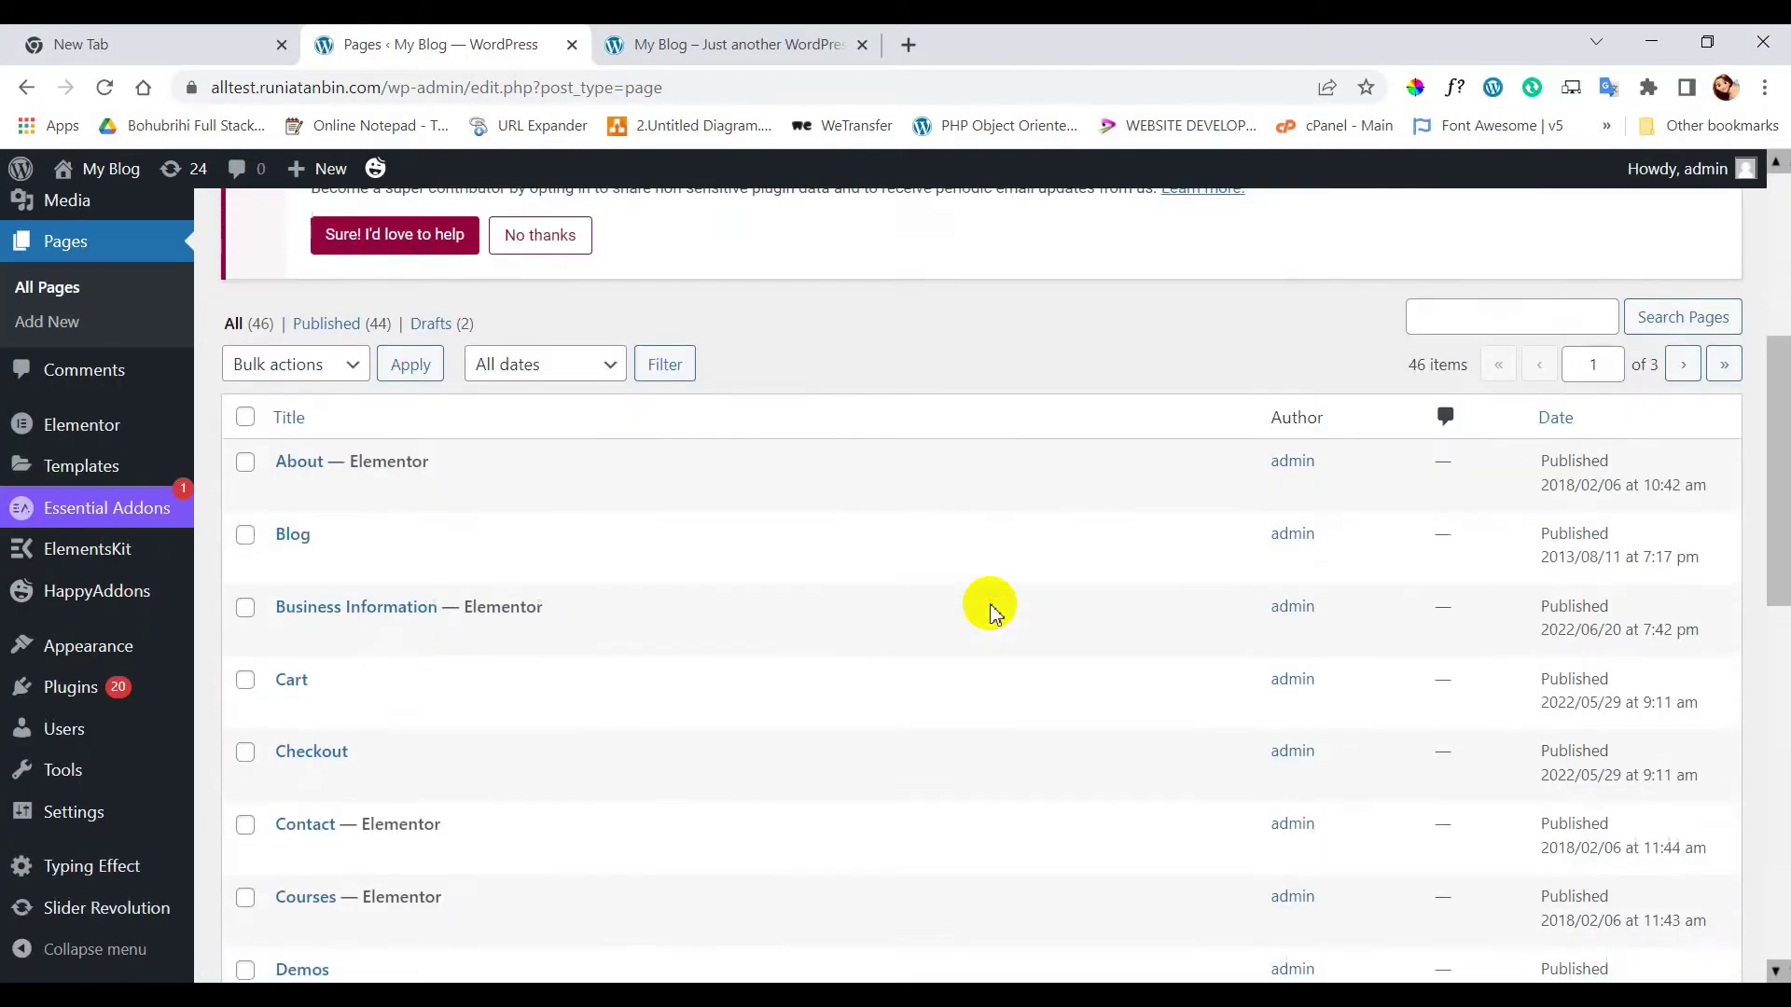
pyautogui.scroll(-2, 989, 606)
pyautogui.keyDown('ctrl'); pyautogui.click(462, 632); pyautogui.keyUp('ctrl')
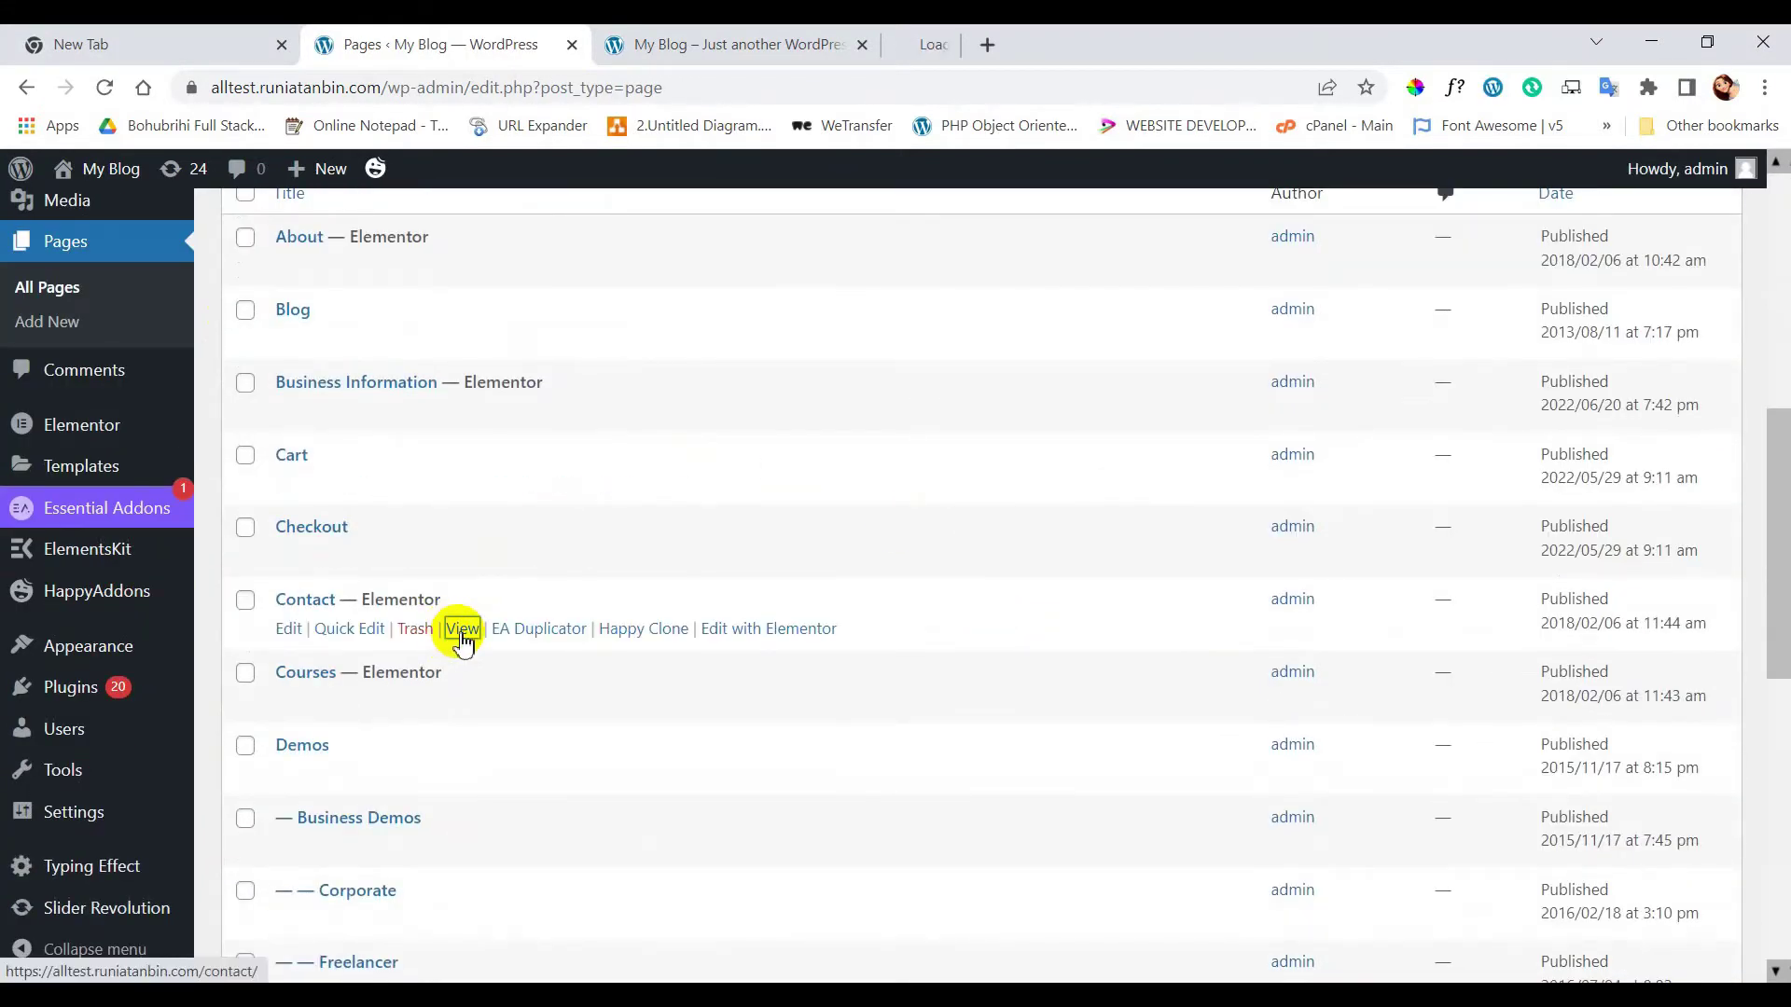
# - Switch to the Contact tab, review its Contact Me and Get In Touch sections, and start editing with Elementor
pyautogui.click(1022, 45)
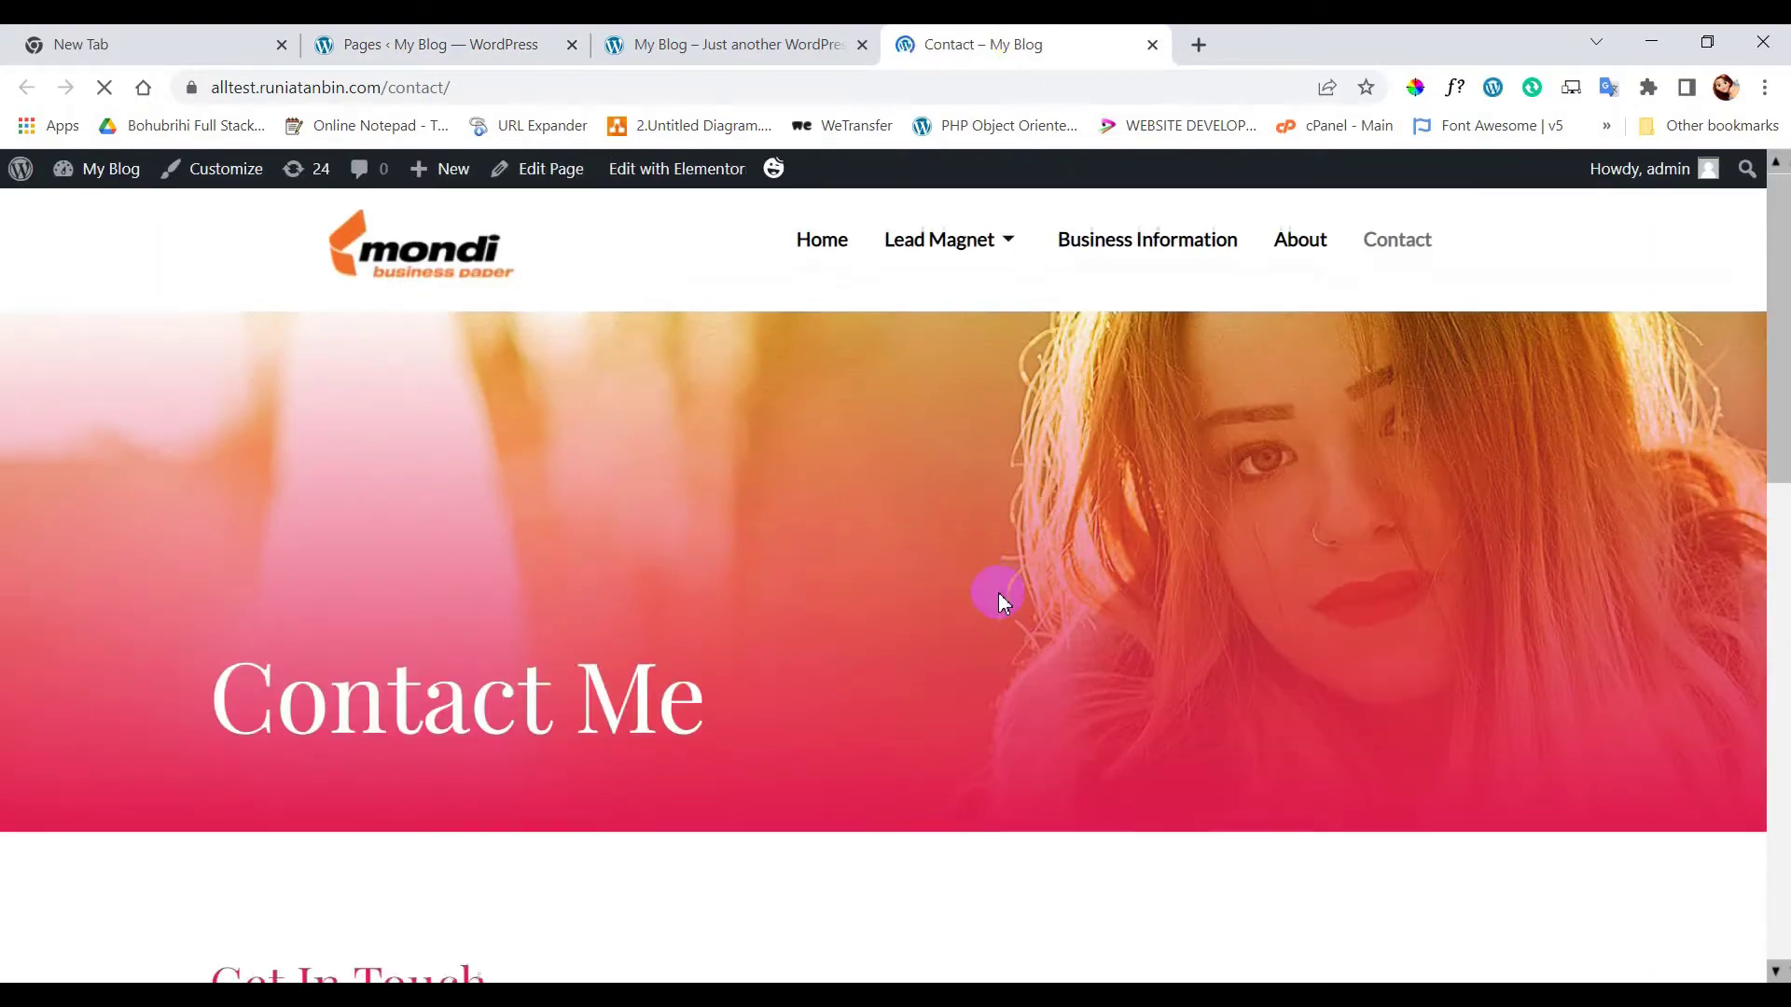
pyautogui.scroll(-5, 998, 591)
pyautogui.scroll(-8, 998, 591)
pyautogui.scroll(14, 993, 592)
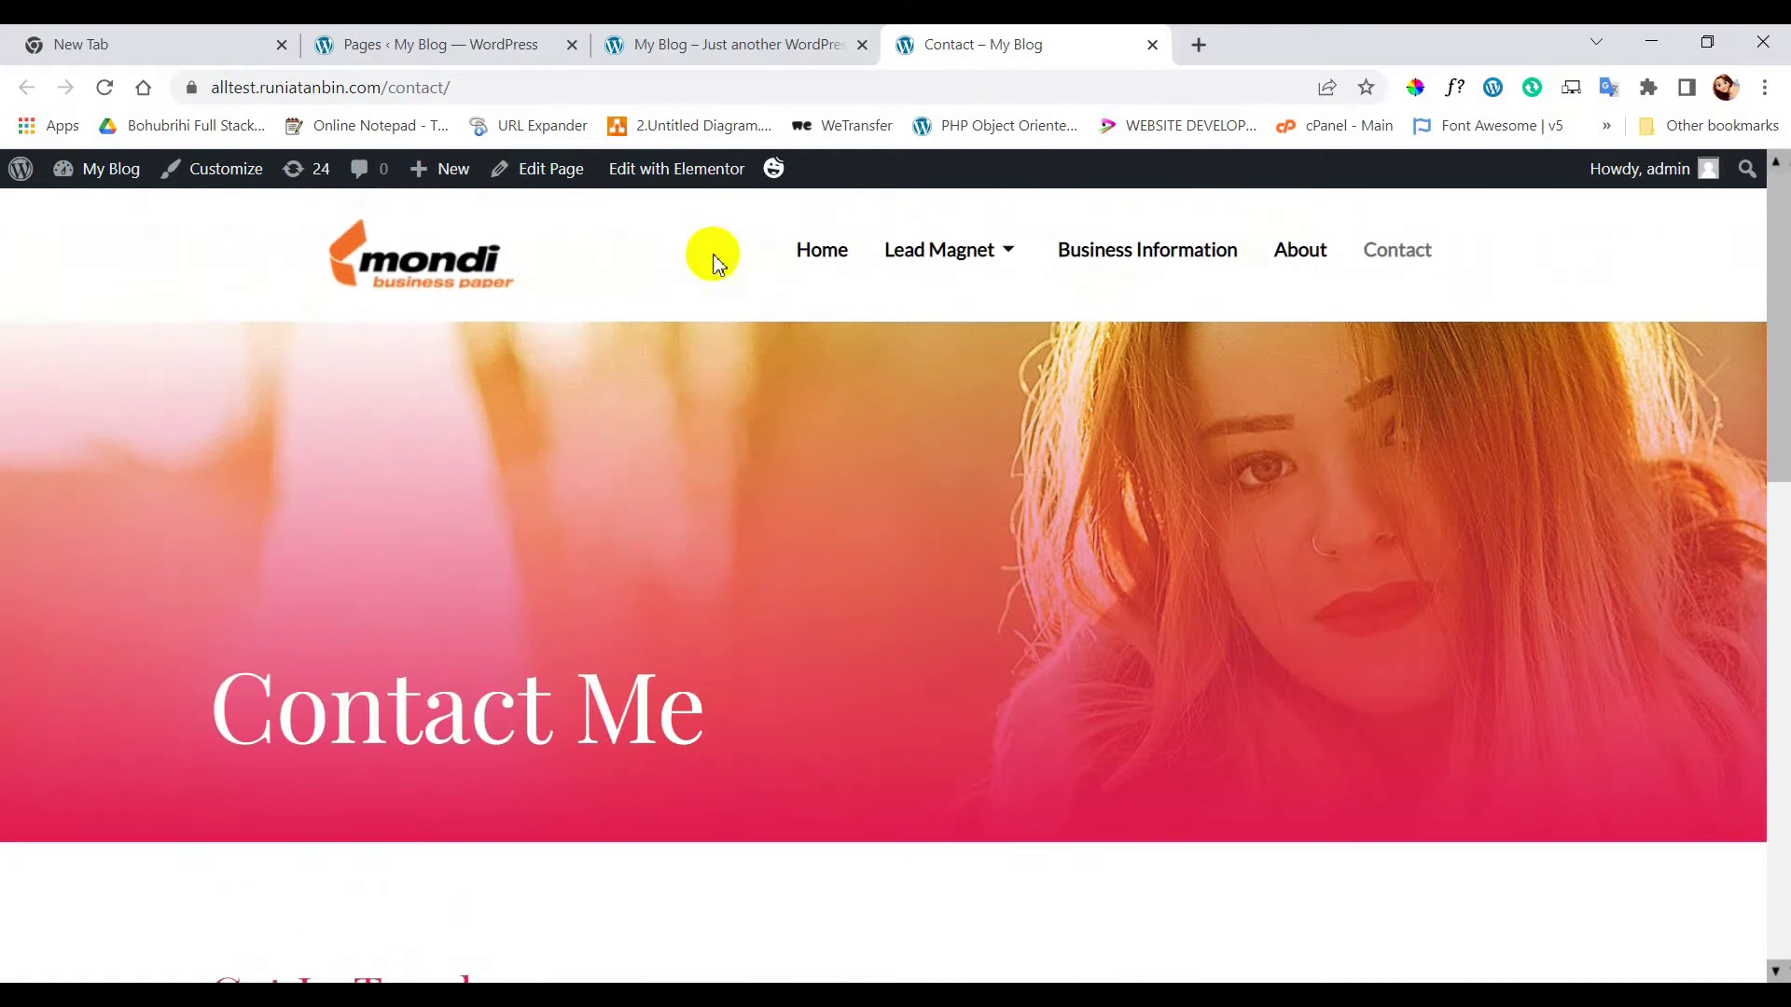
pyautogui.click(695, 184)
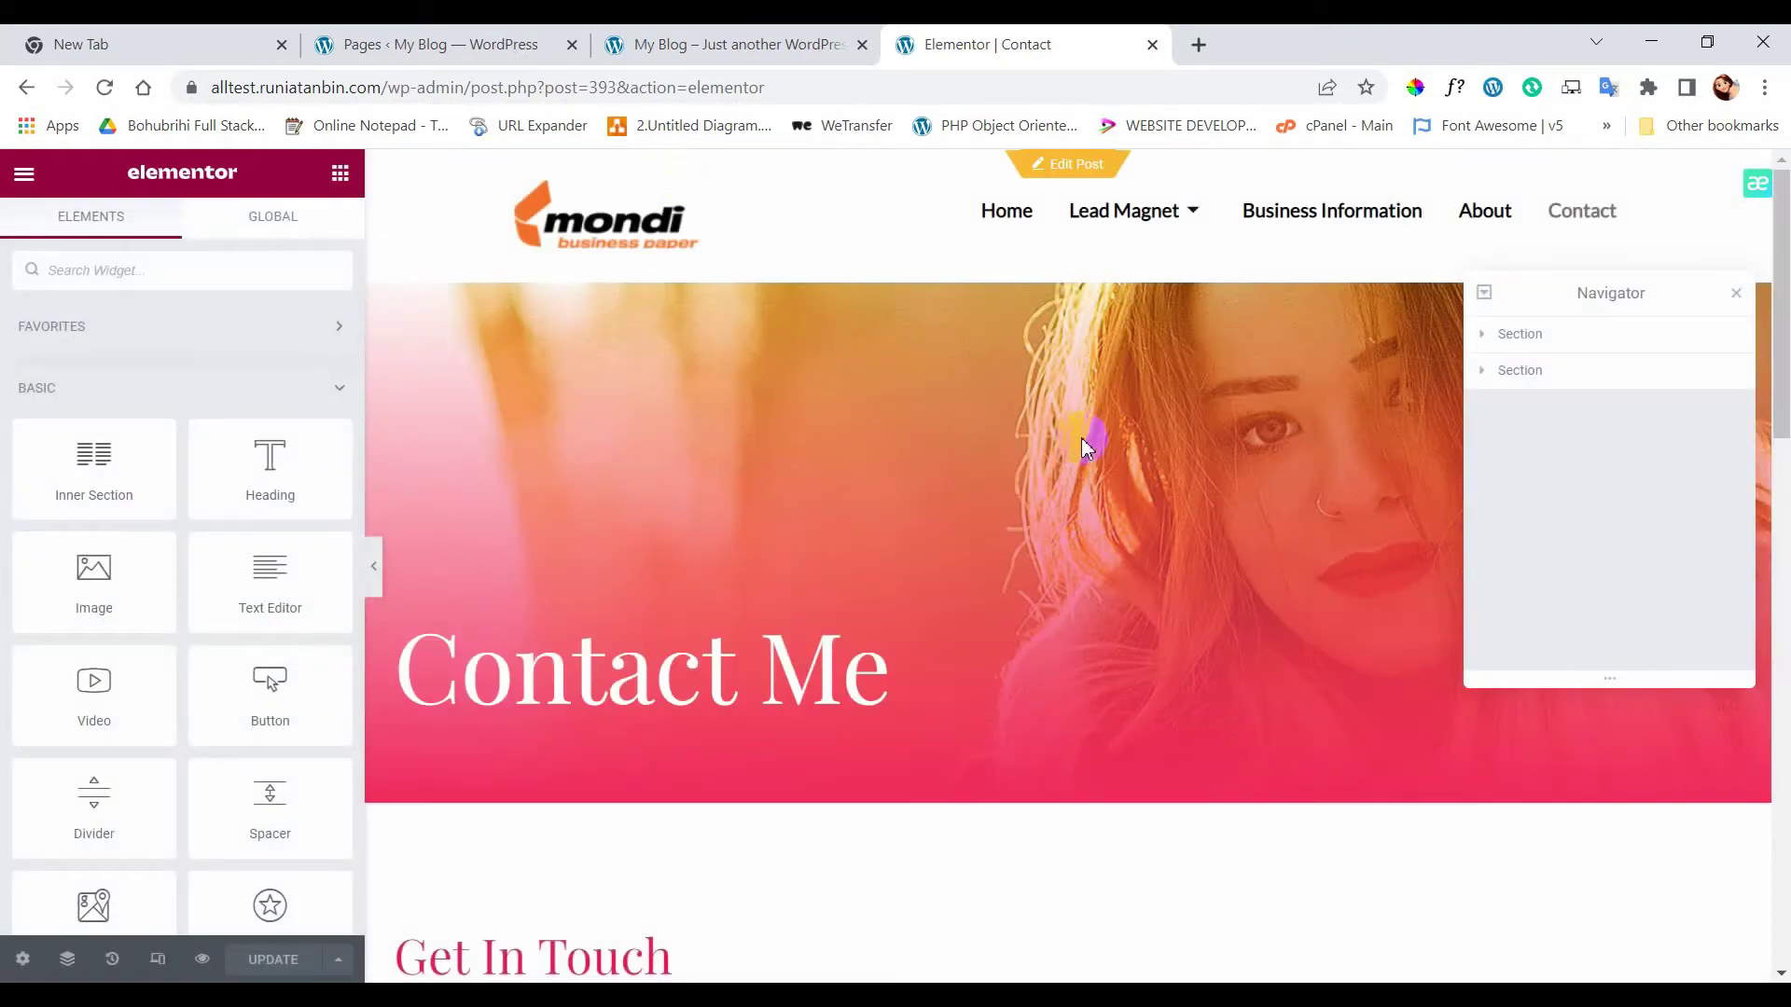
# - Add a single-column section below the Need Advice? section
pyautogui.scroll(-5, 1148, 681)
pyautogui.scroll(-7, 1147, 681)
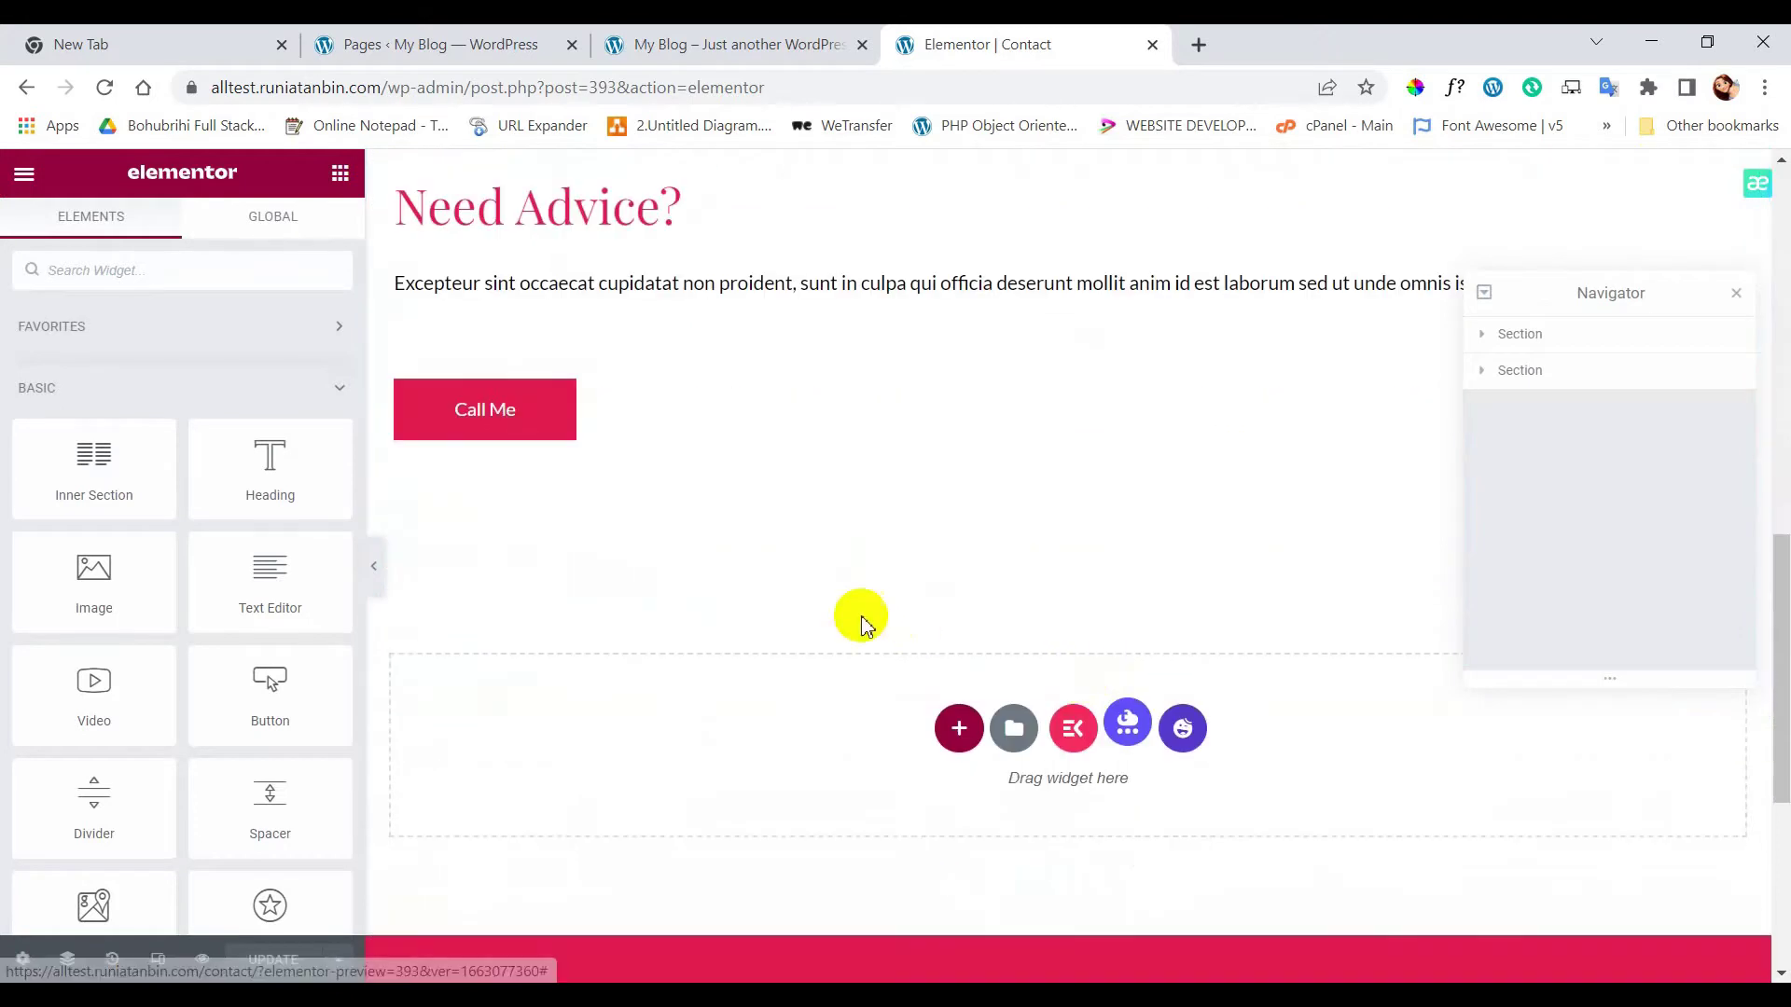
pyautogui.click(960, 731)
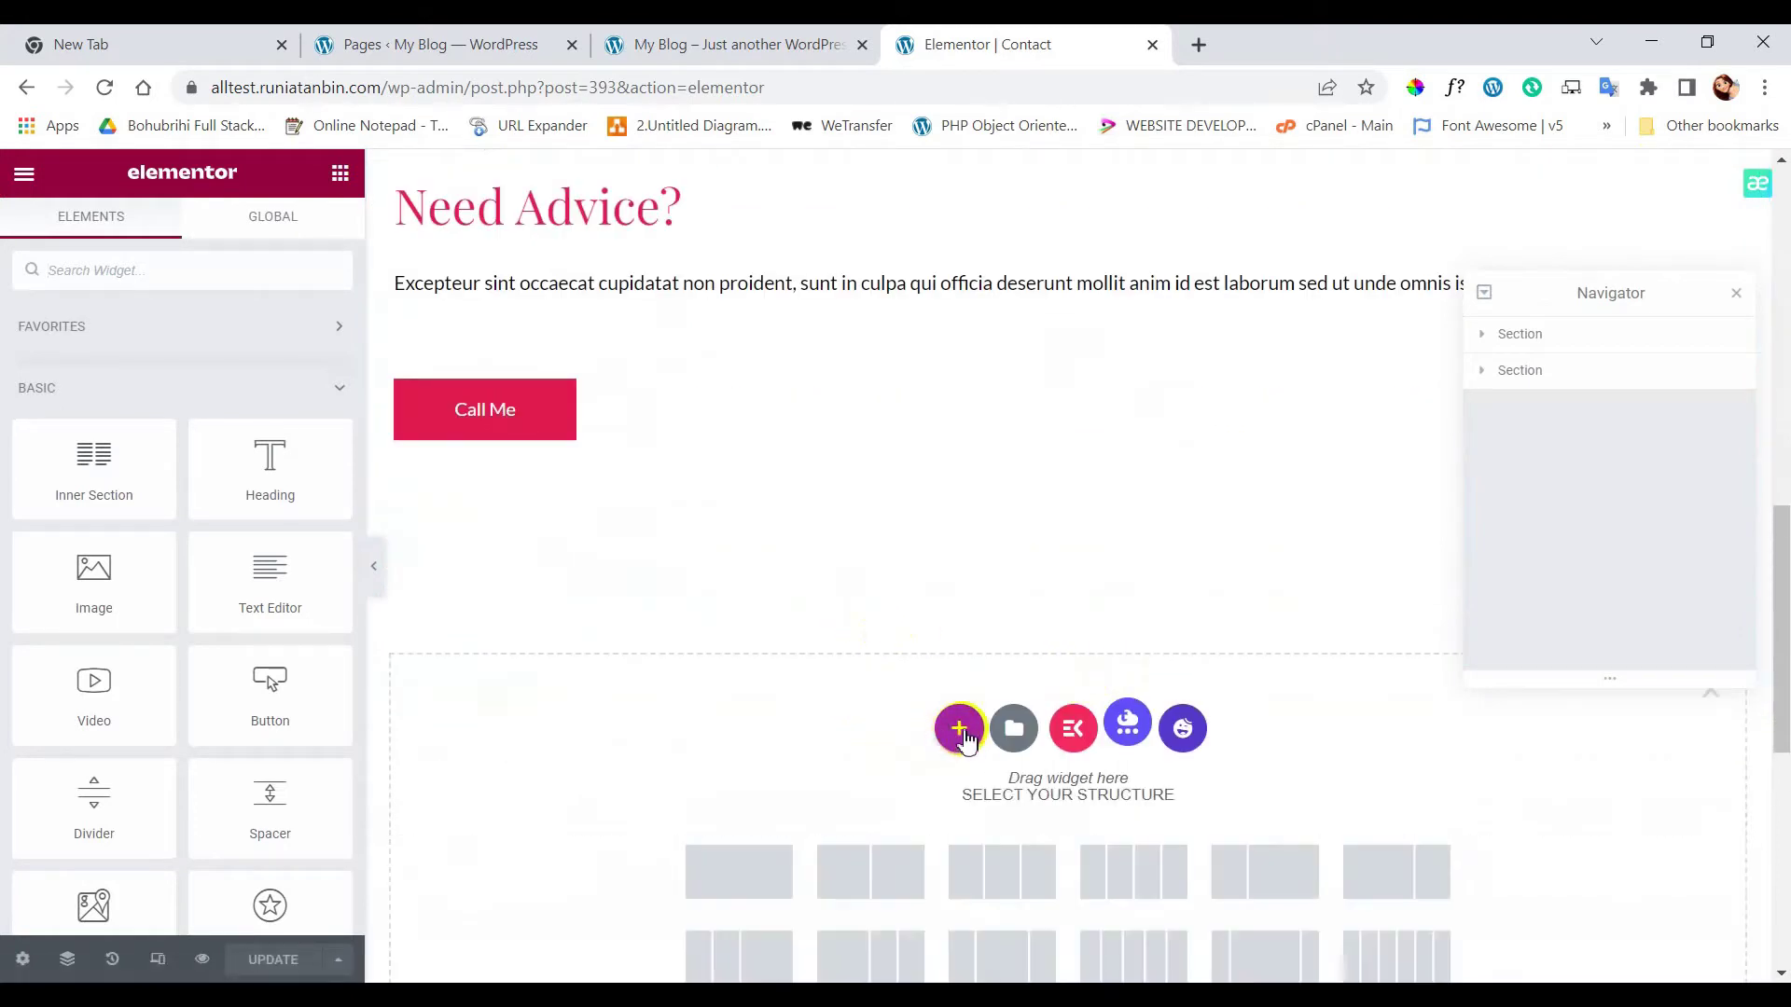
pyautogui.click(746, 891)
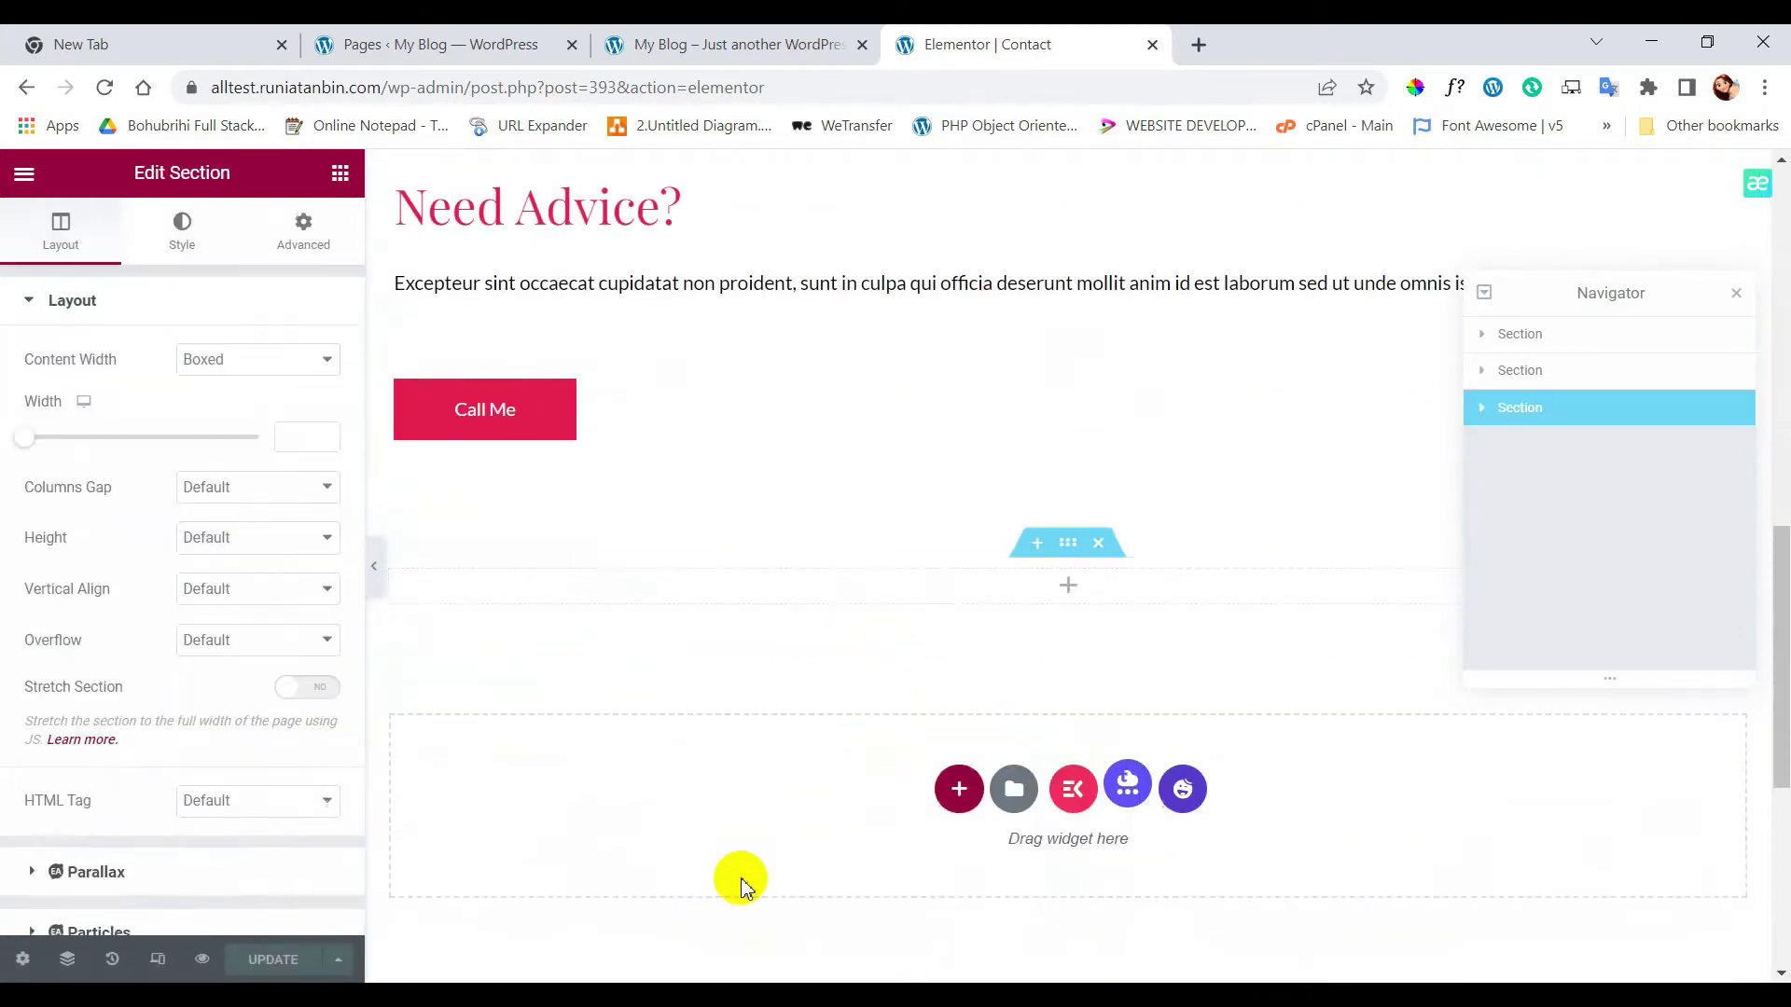
# - Search the widgets for 'form' and drag the Form widget into the new section
pyautogui.click(340, 173)
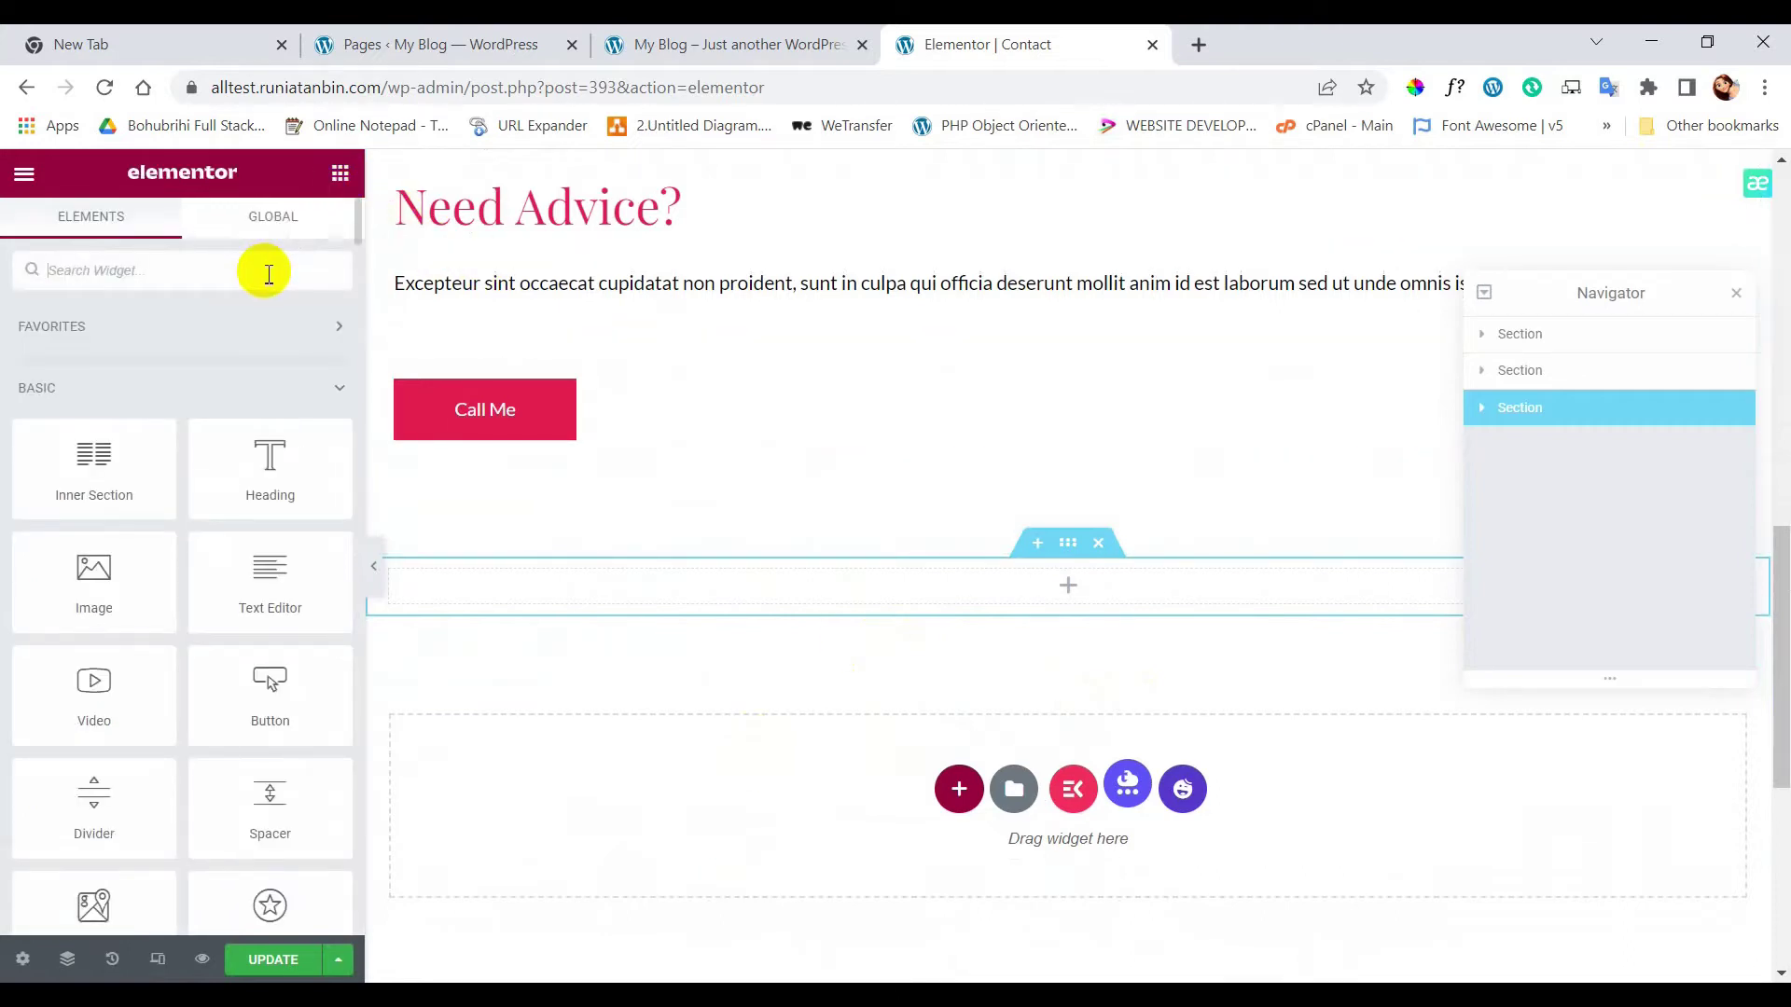
pyautogui.write('form')
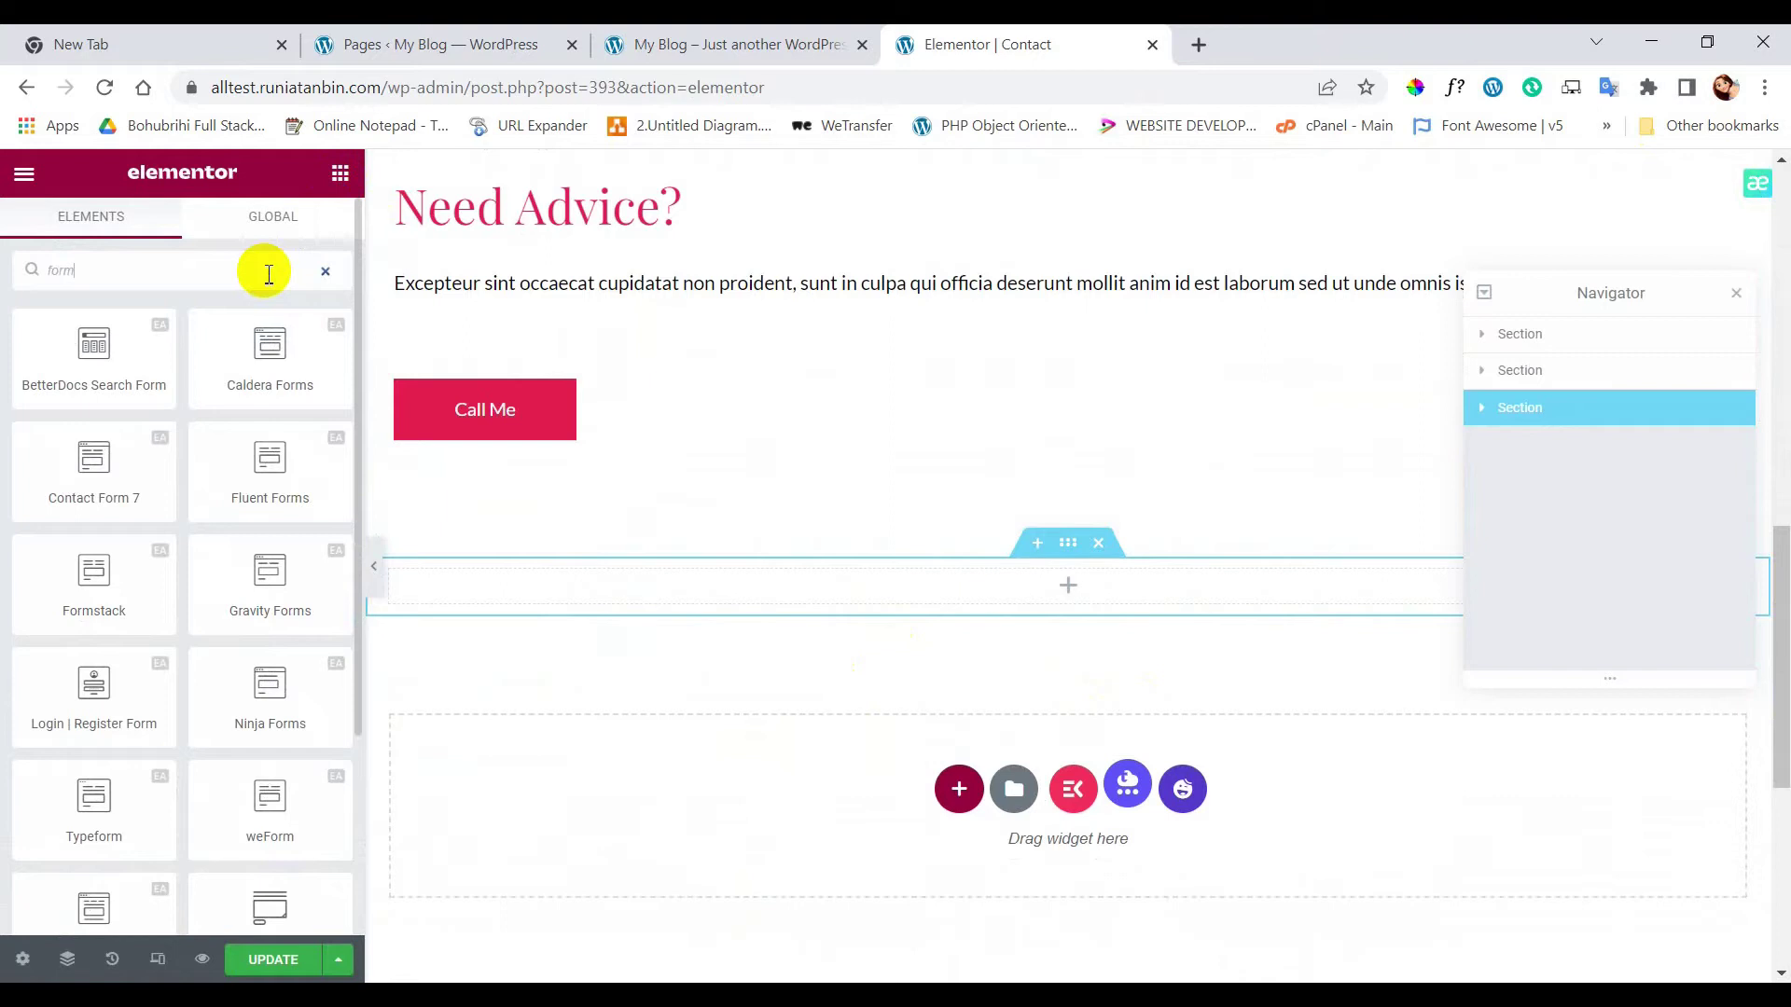
pyautogui.scroll(-3, 159, 597)
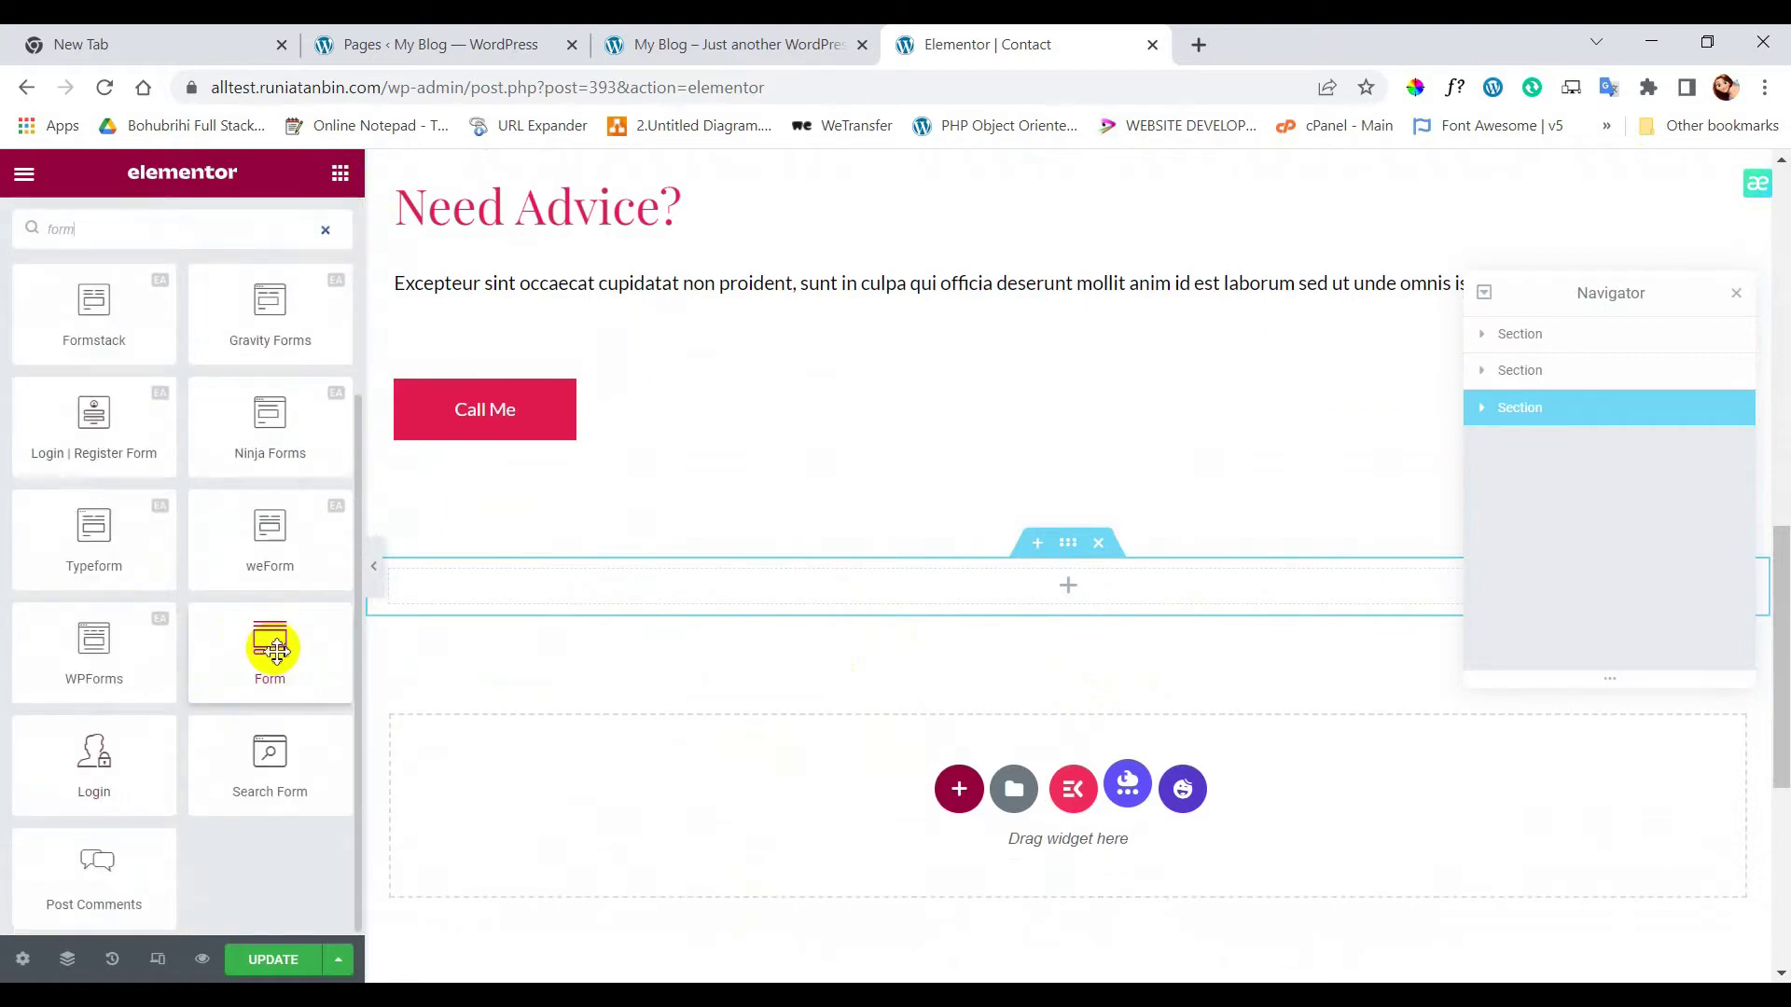
pyautogui.moveTo(267, 640); pyautogui.dragTo(1071, 580)
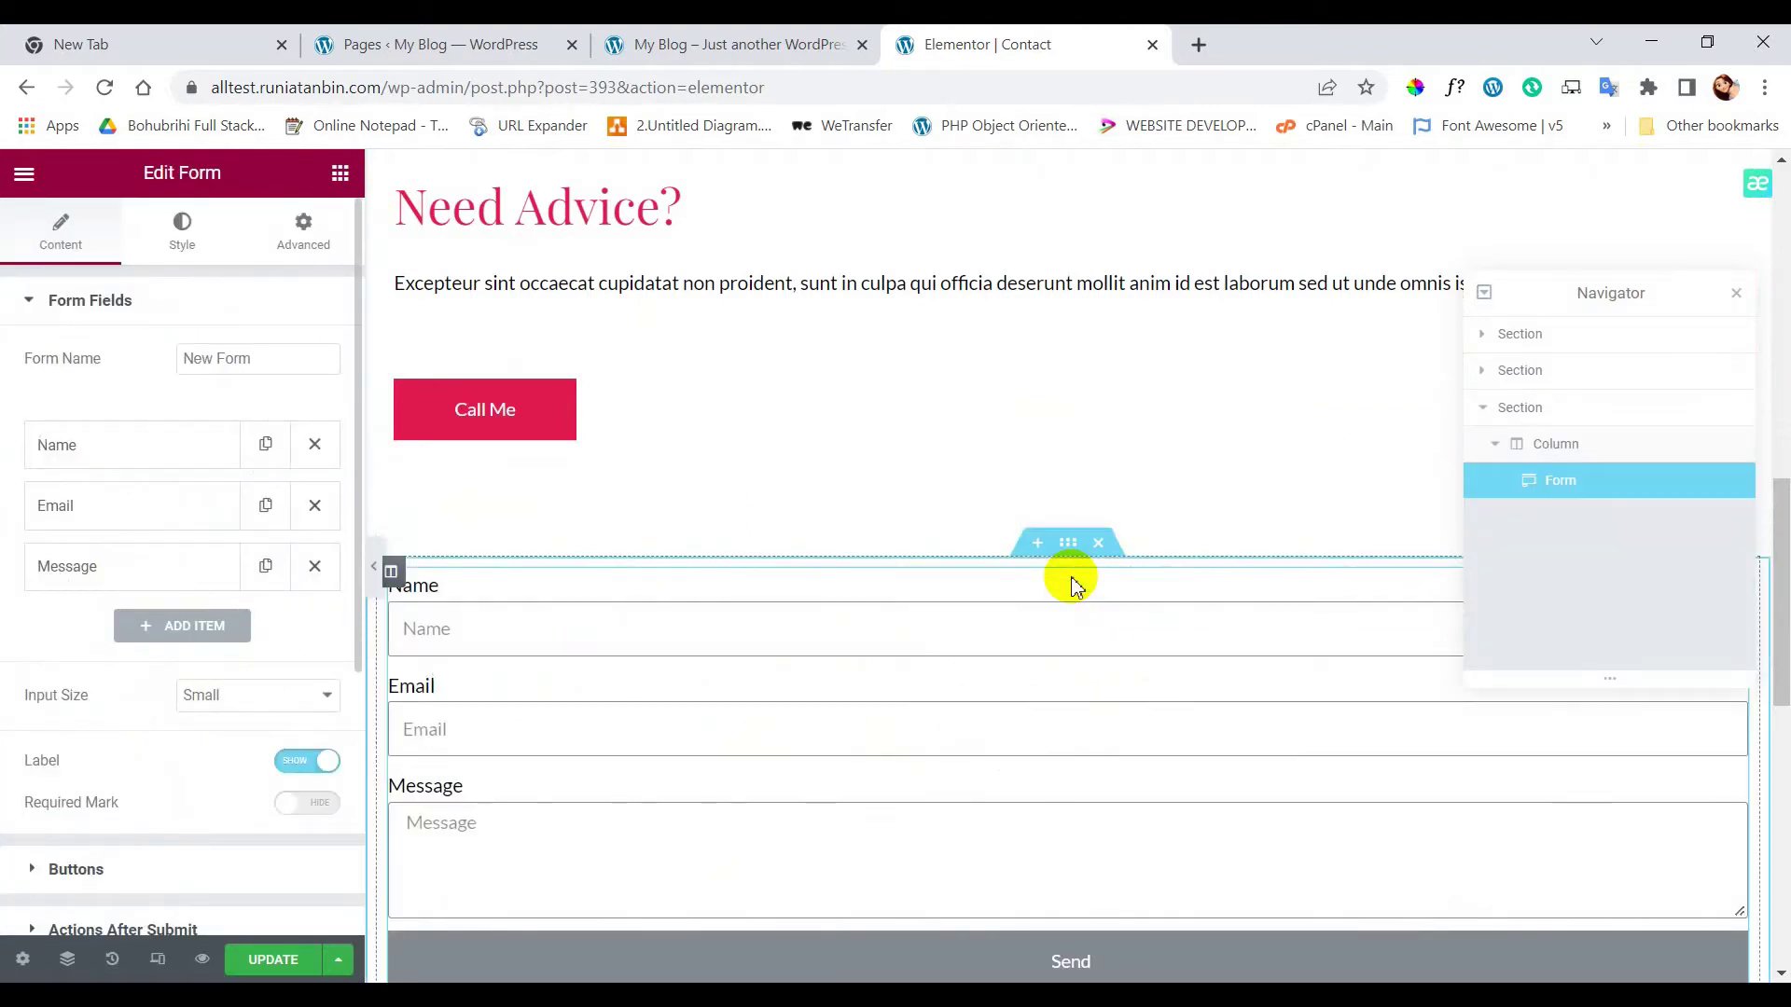
# - Select the section holding the form and preview the page at full width
pyautogui.scroll(-3, 1092, 723)
pyautogui.scroll(4, 1091, 724)
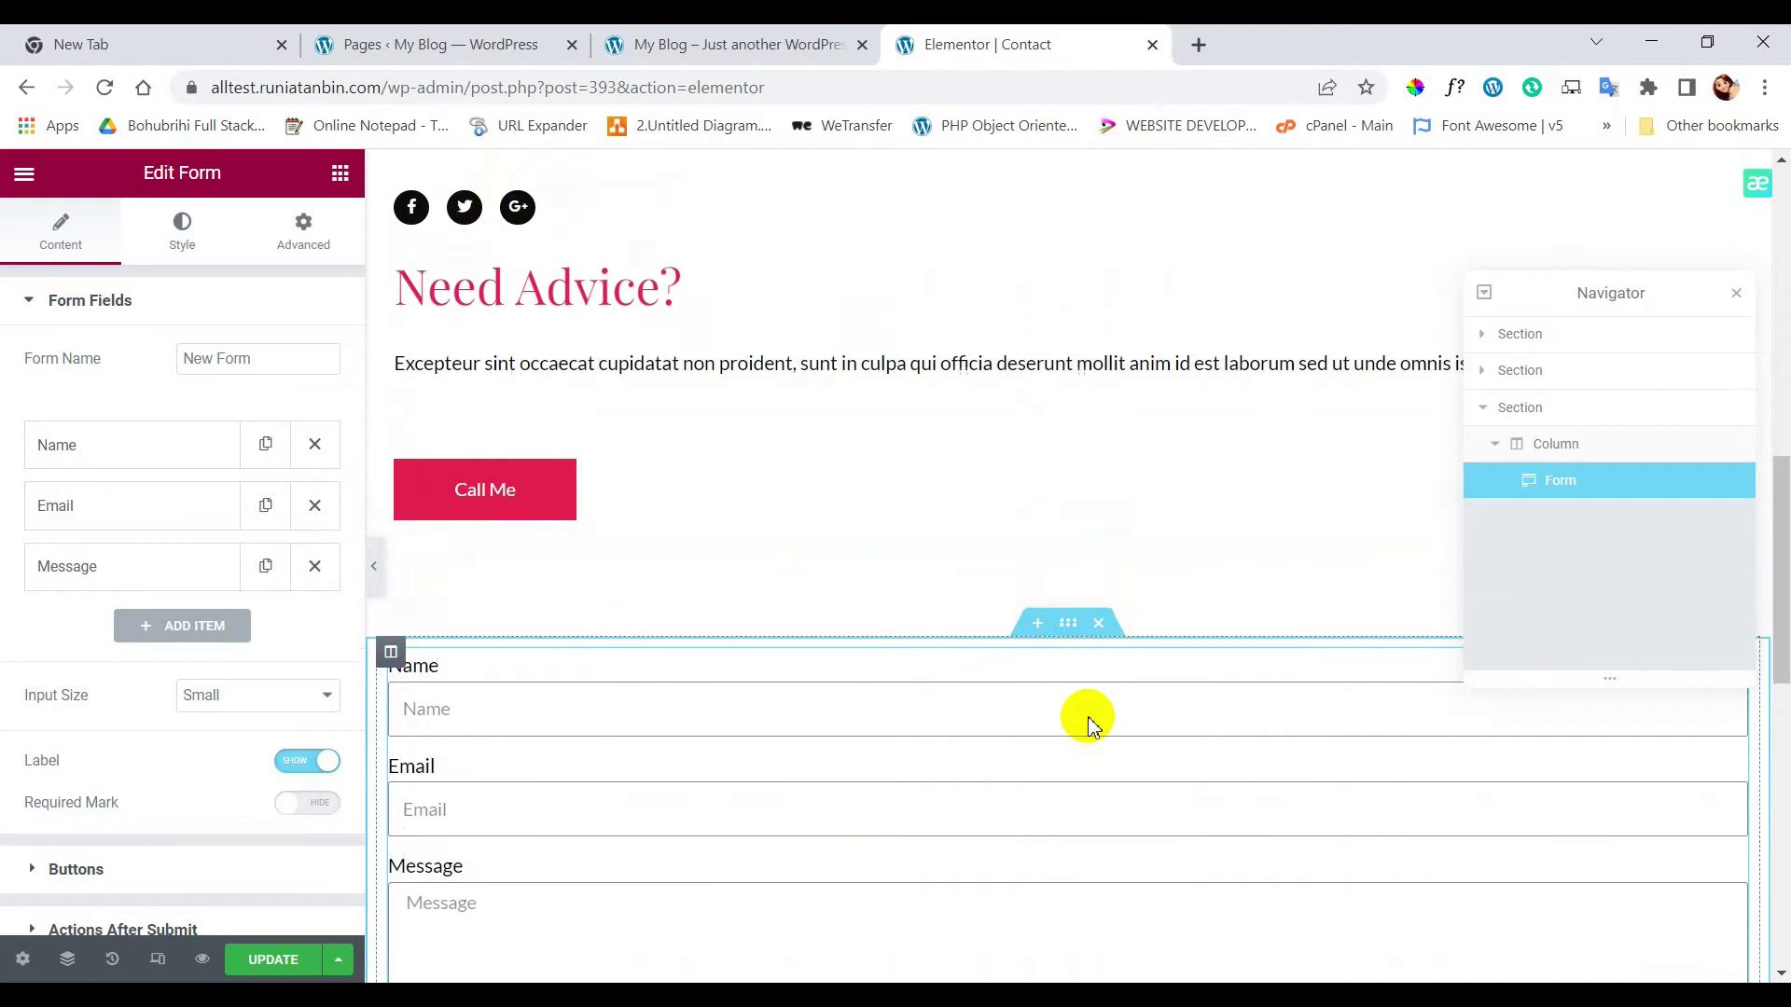
pyautogui.scroll(-2, 1087, 718)
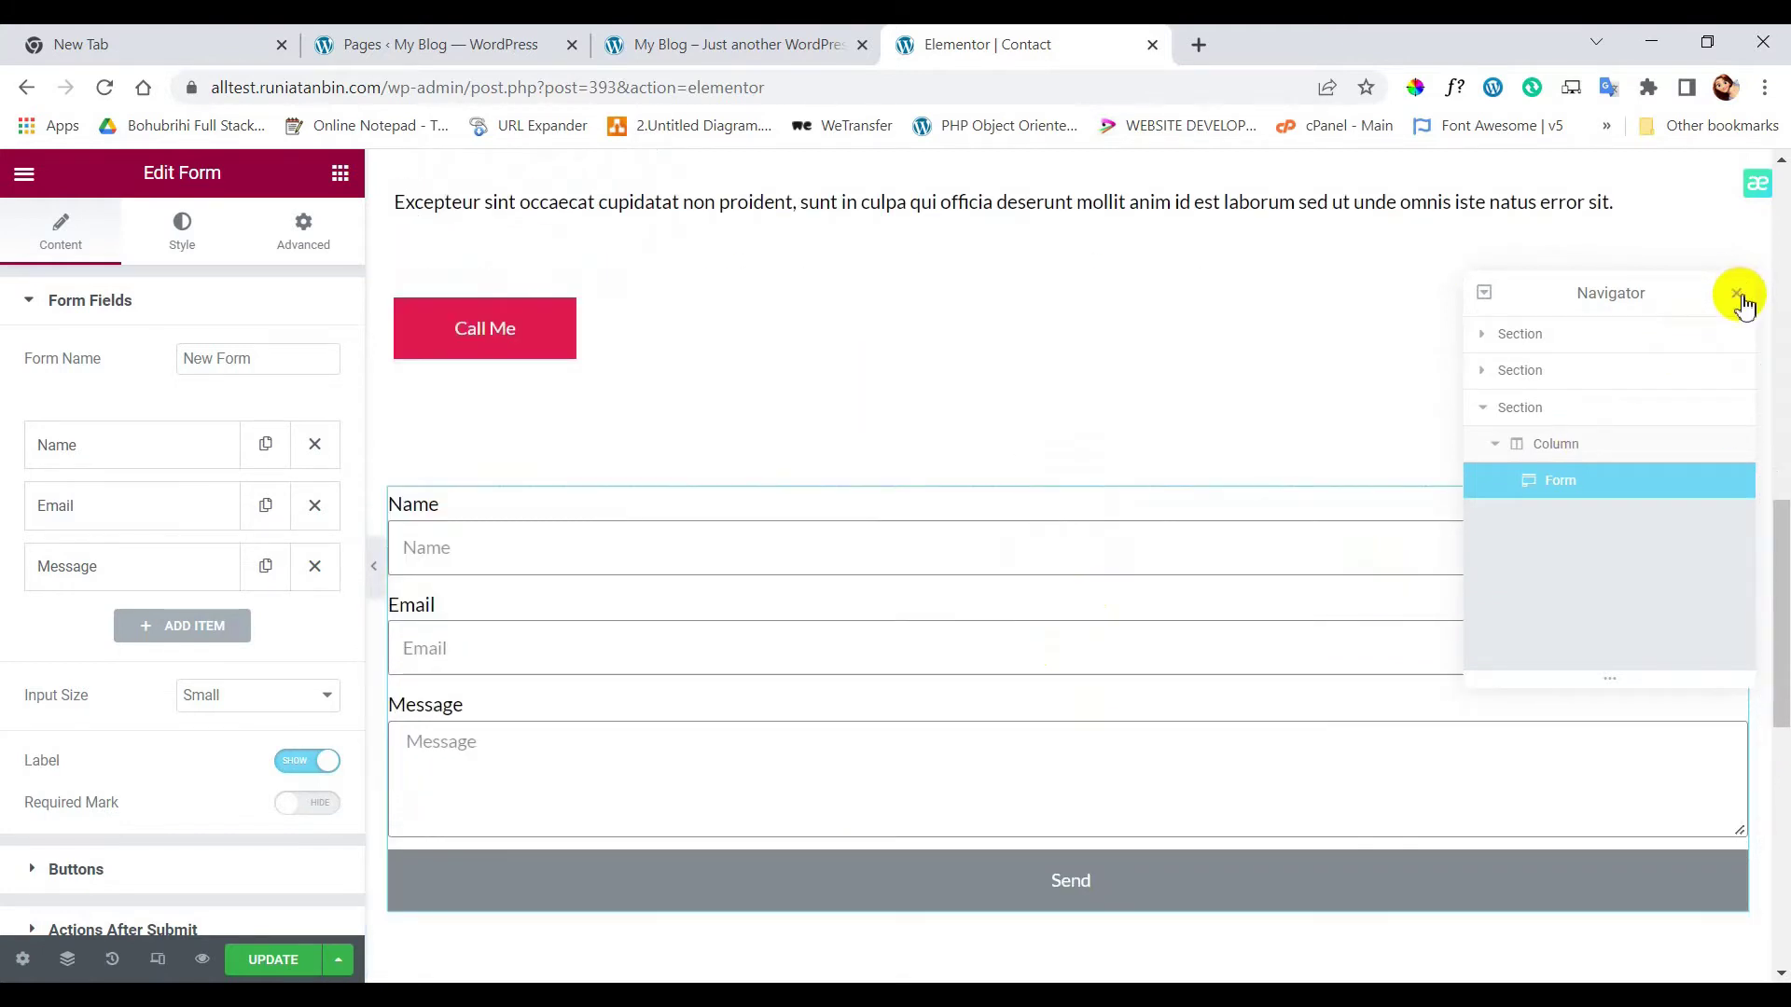
pyautogui.click(1739, 295)
pyautogui.click(1068, 464)
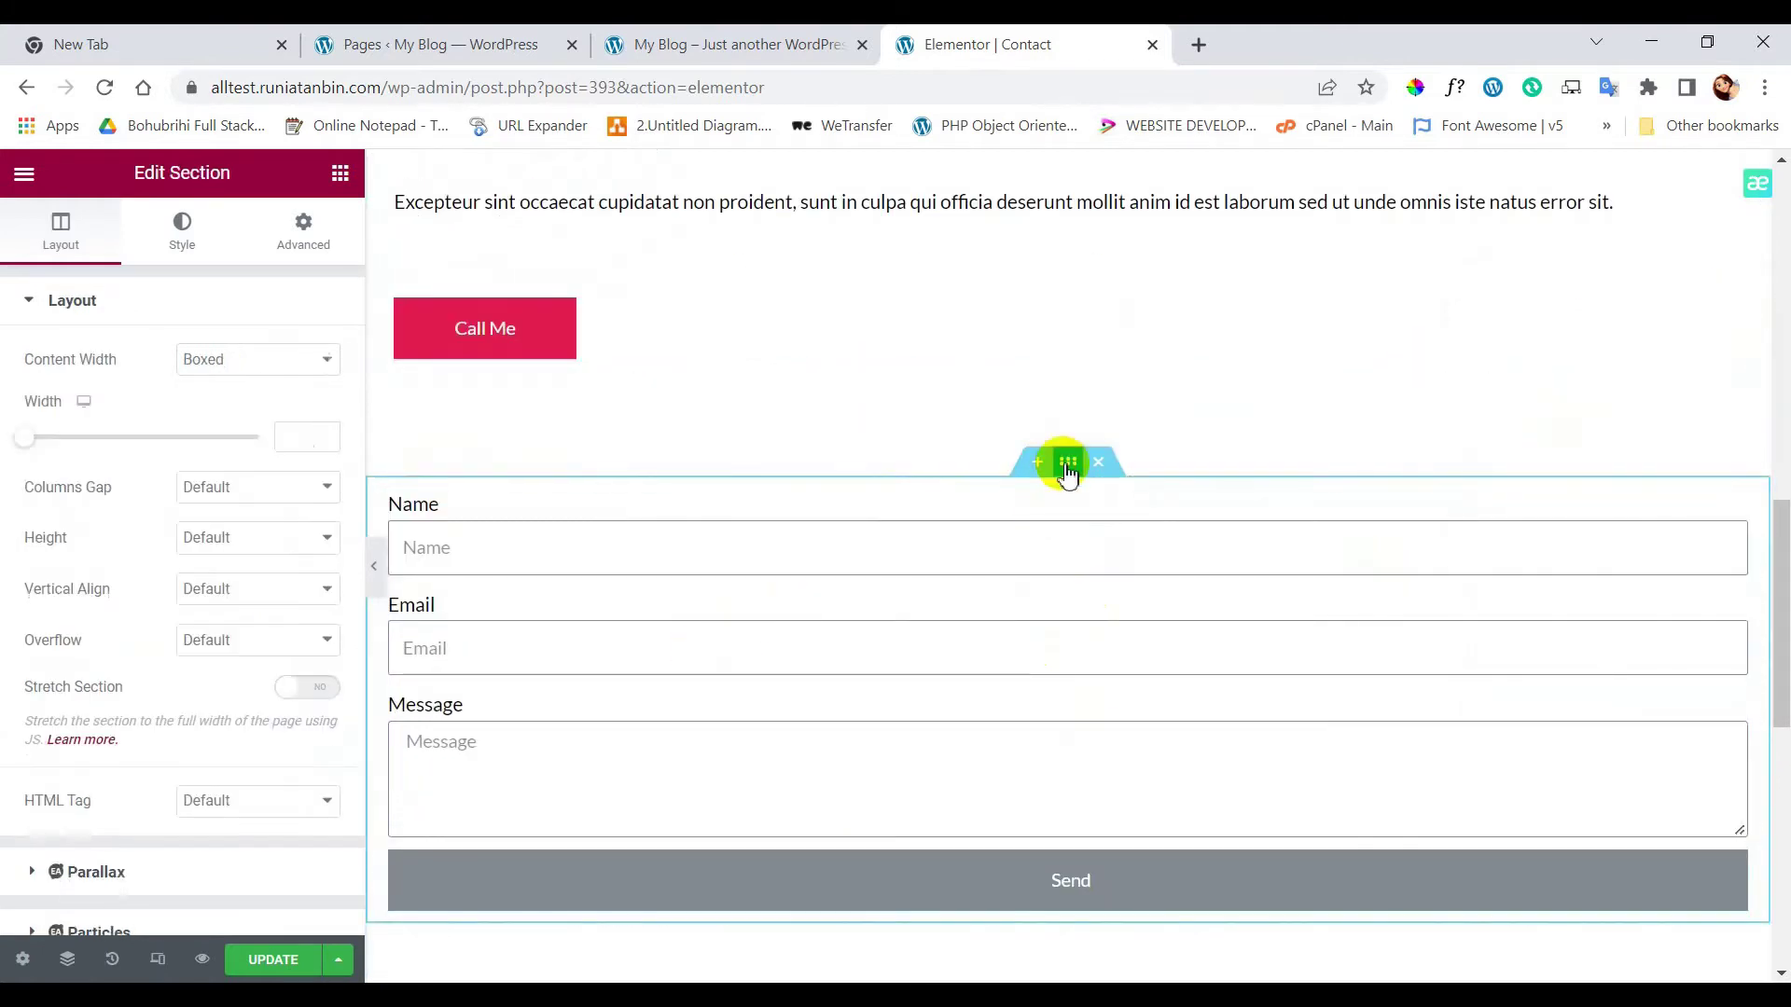
pyautogui.click(373, 566)
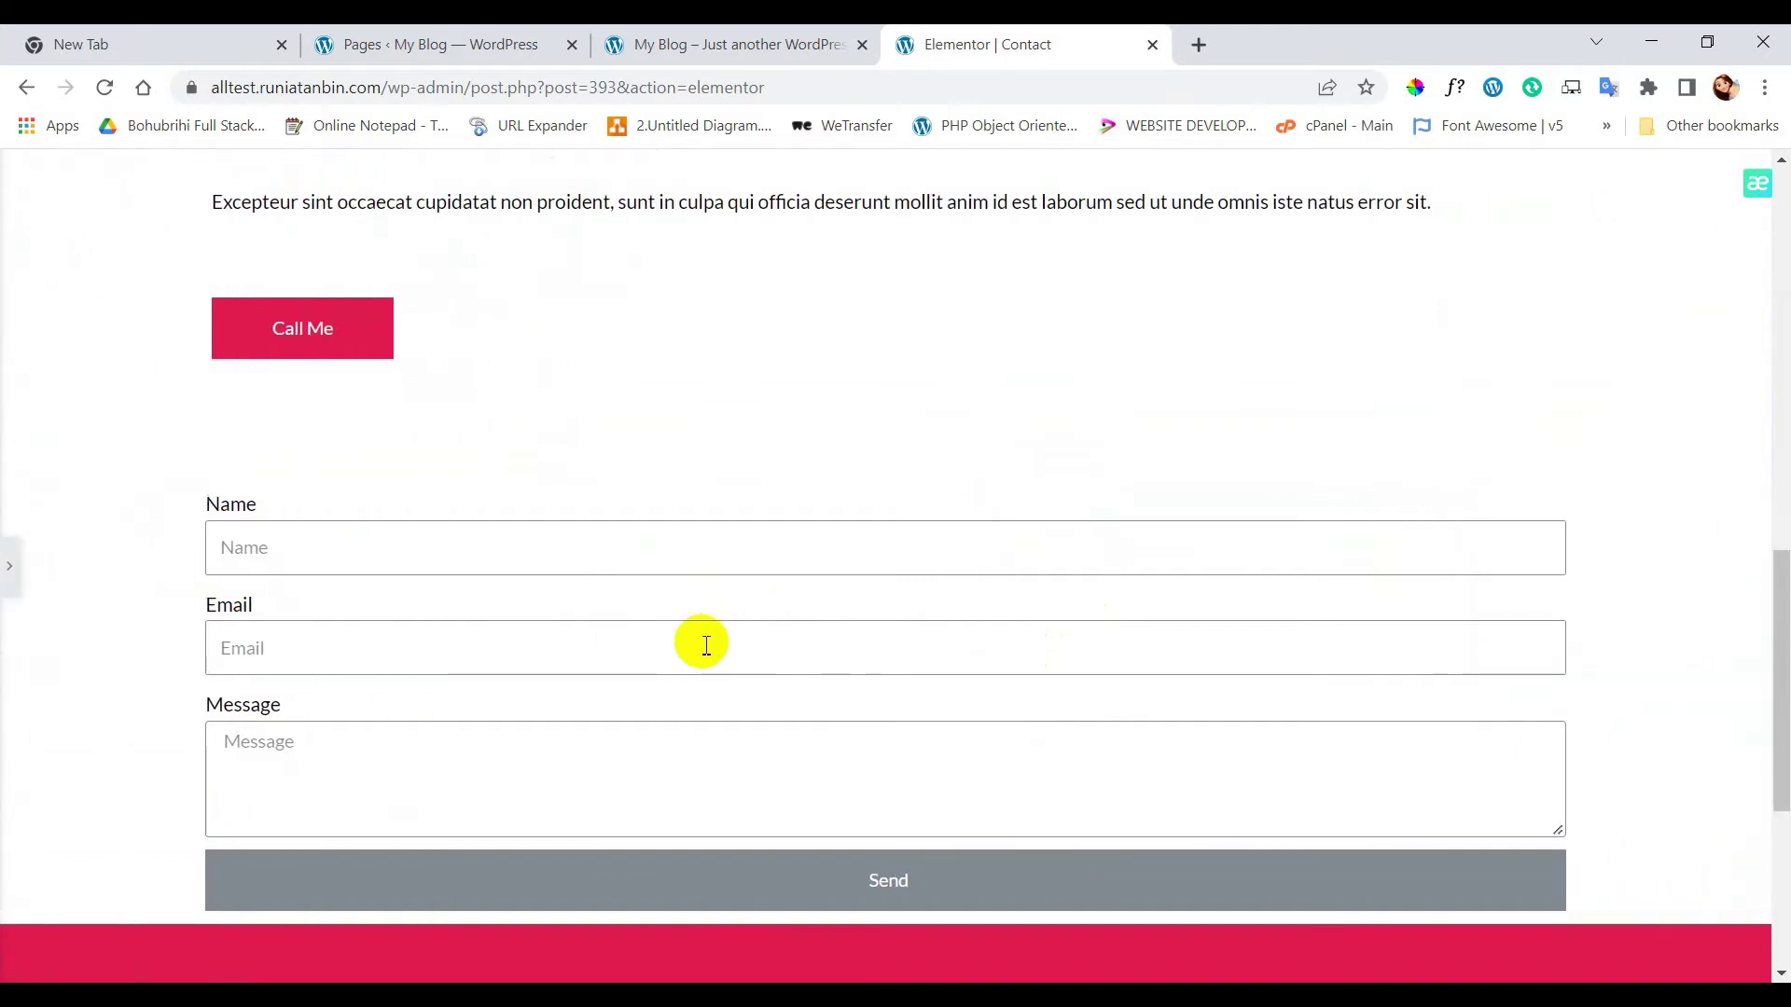
pyautogui.scroll(-3, 707, 646)
pyautogui.scroll(2, 700, 640)
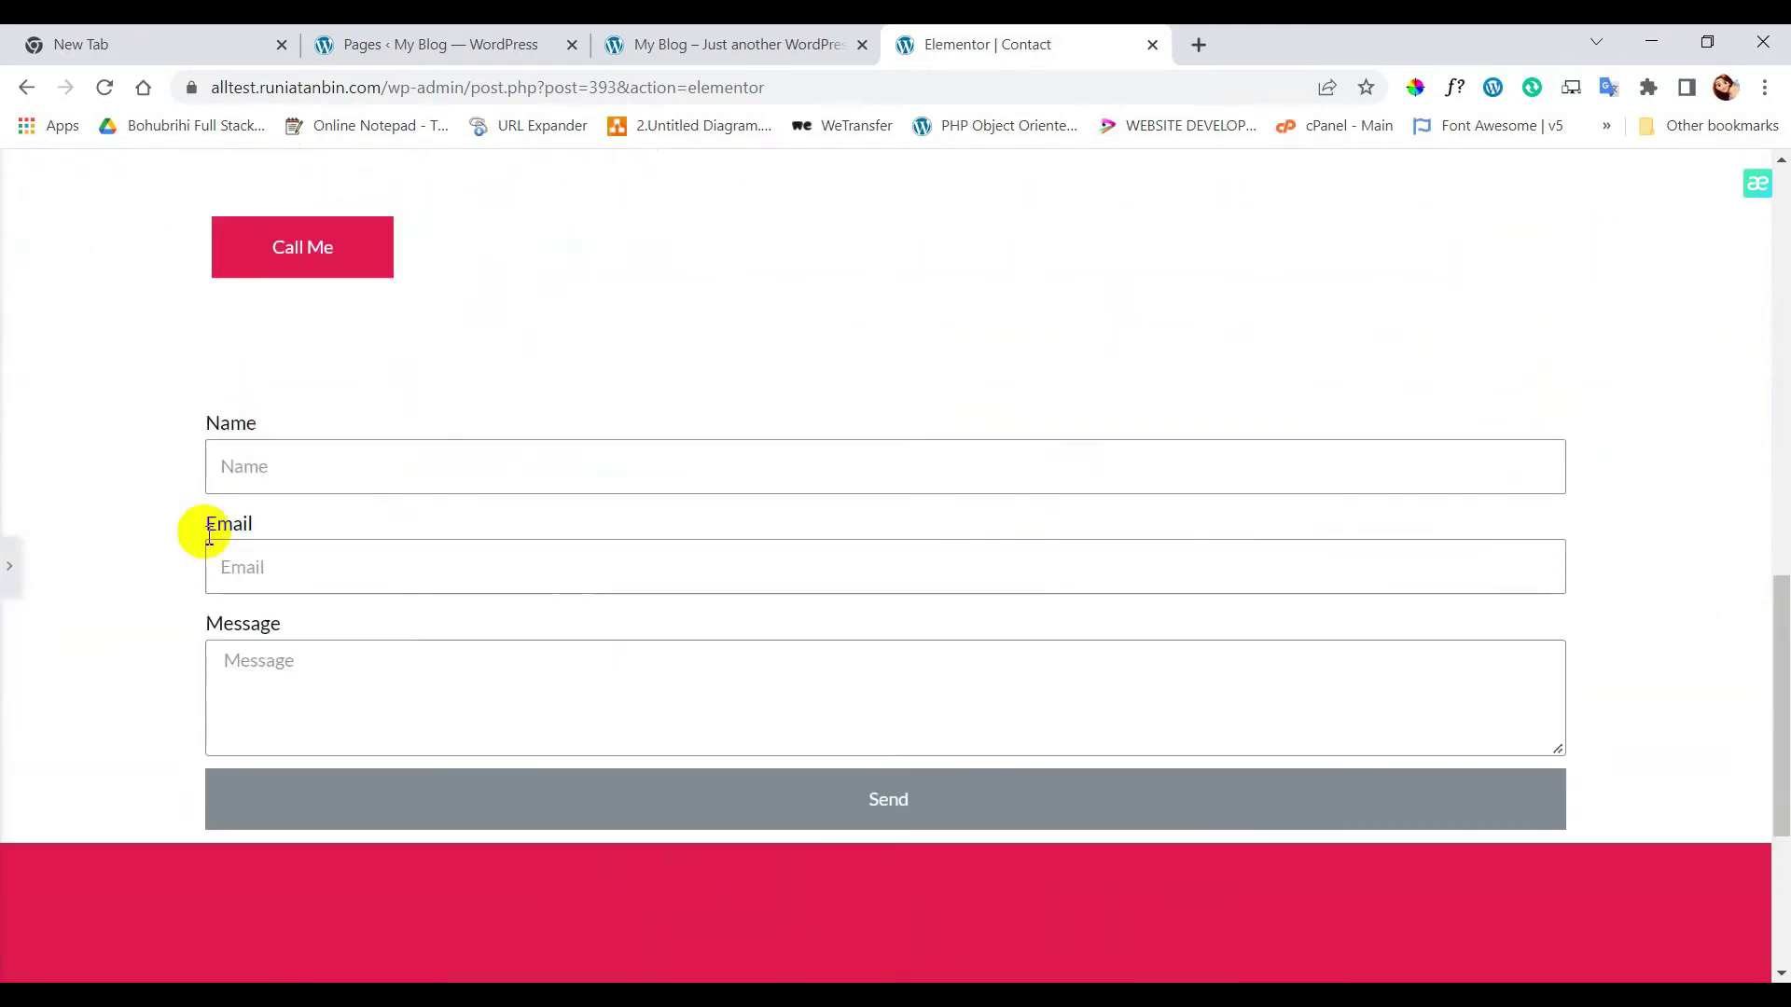
pyautogui.click(13, 567)
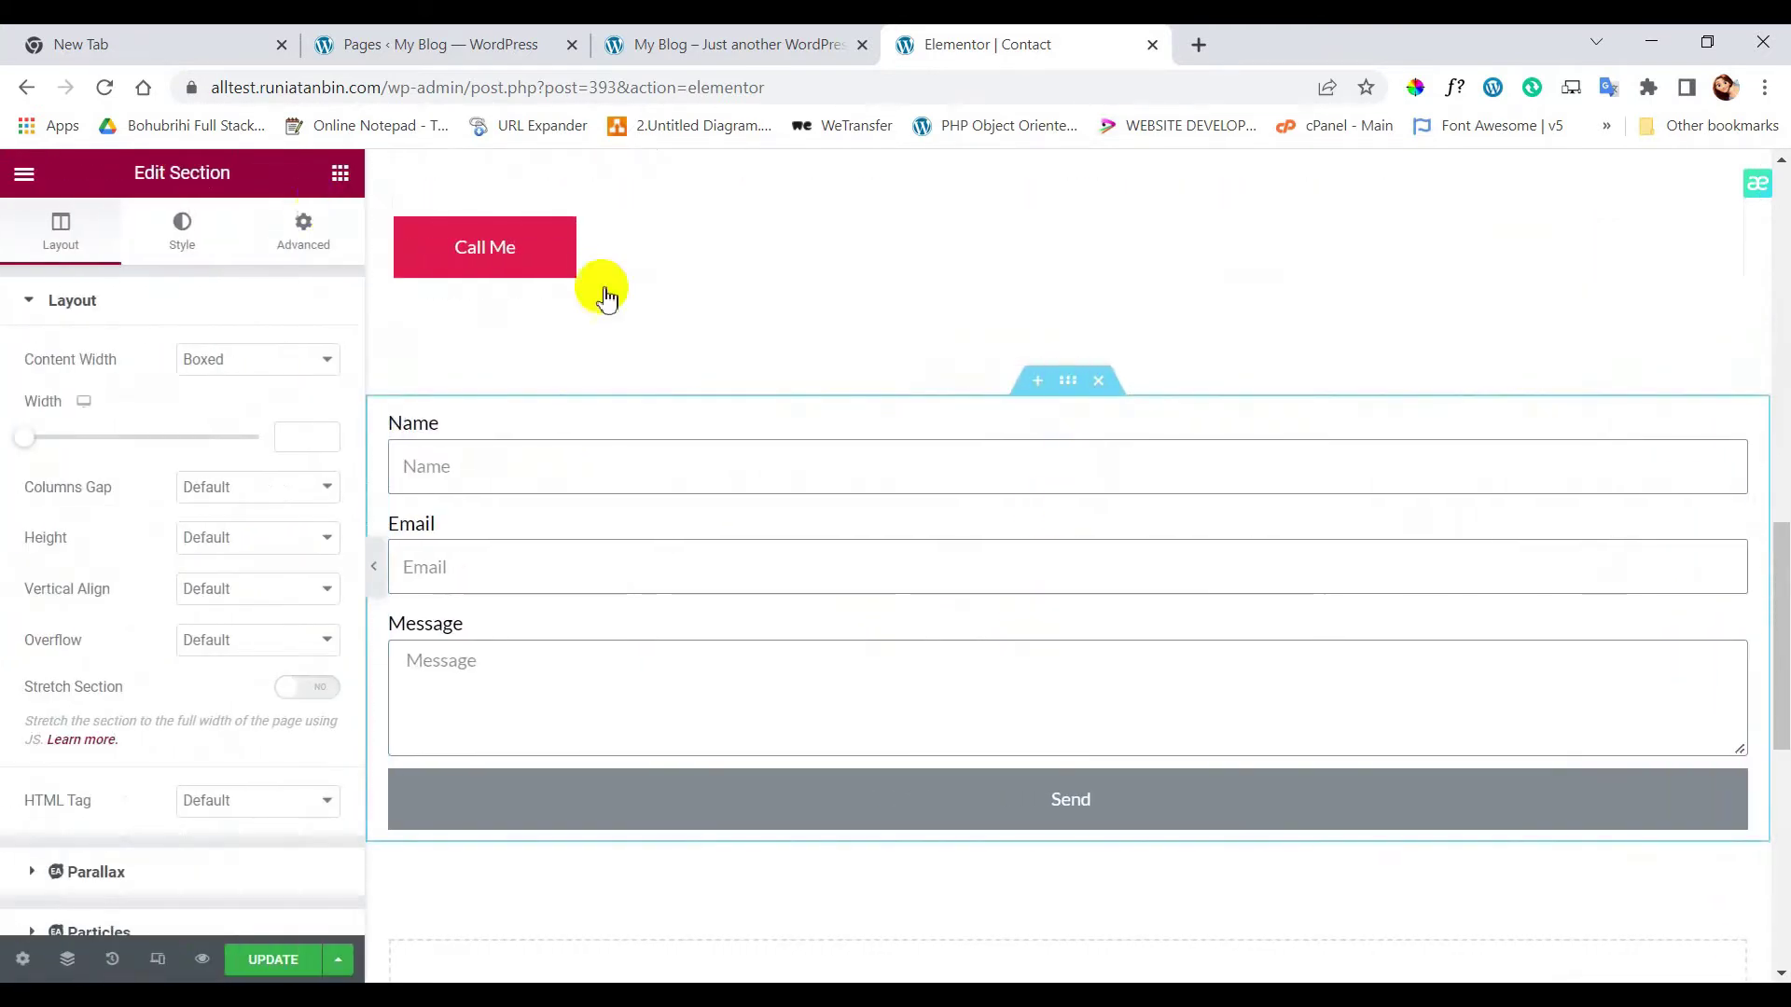
# - Set the section's unlinked bottom padding to 6 and update the page
pyautogui.click(301, 233)
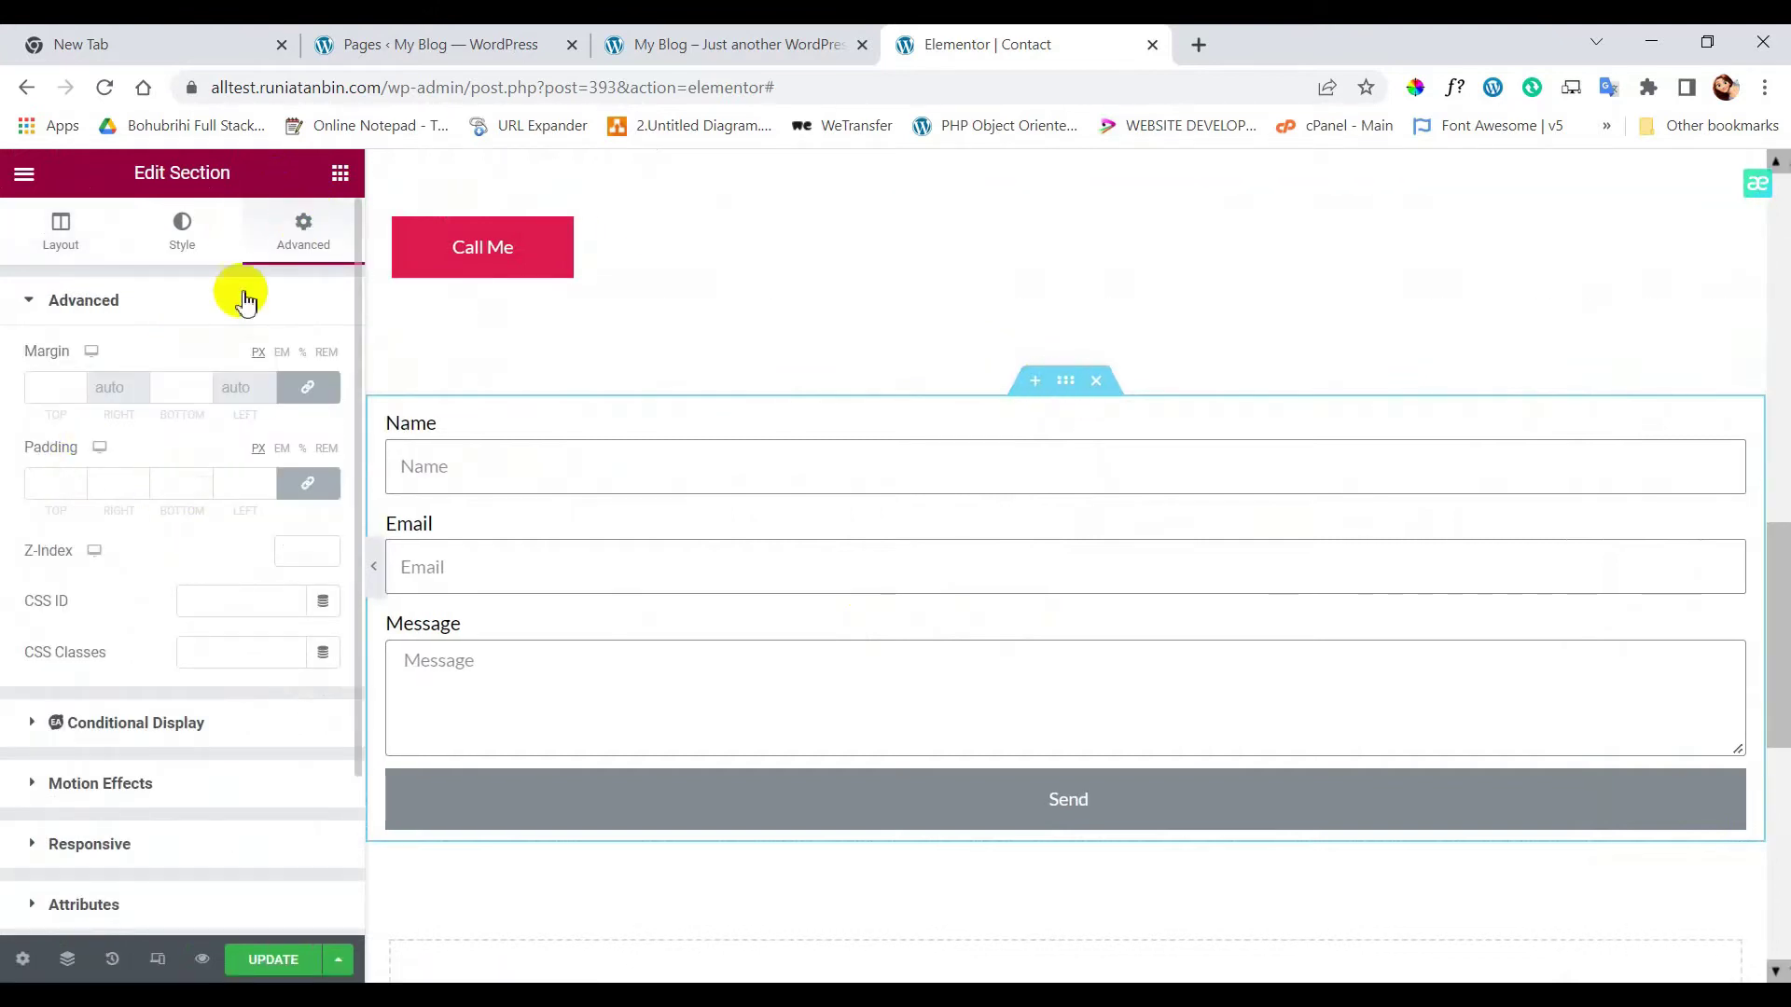
pyautogui.click(308, 483)
pyautogui.click(303, 448)
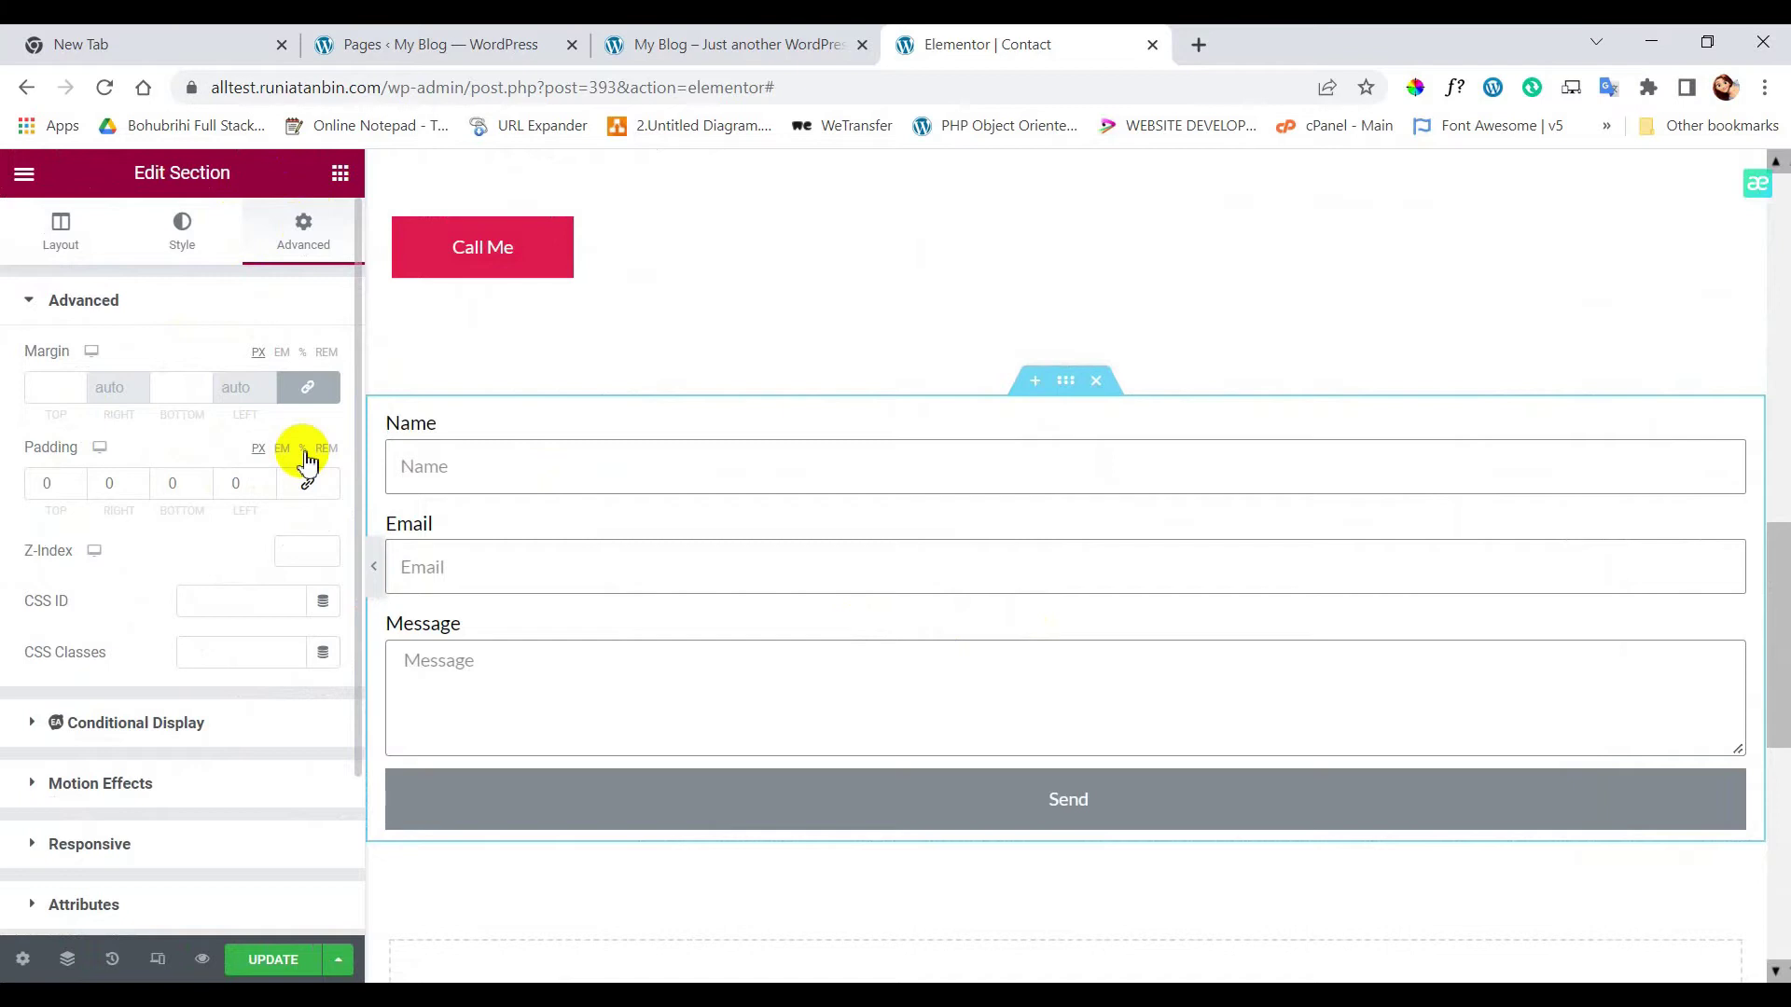
pyautogui.click(201, 483)
pyautogui.write('6')
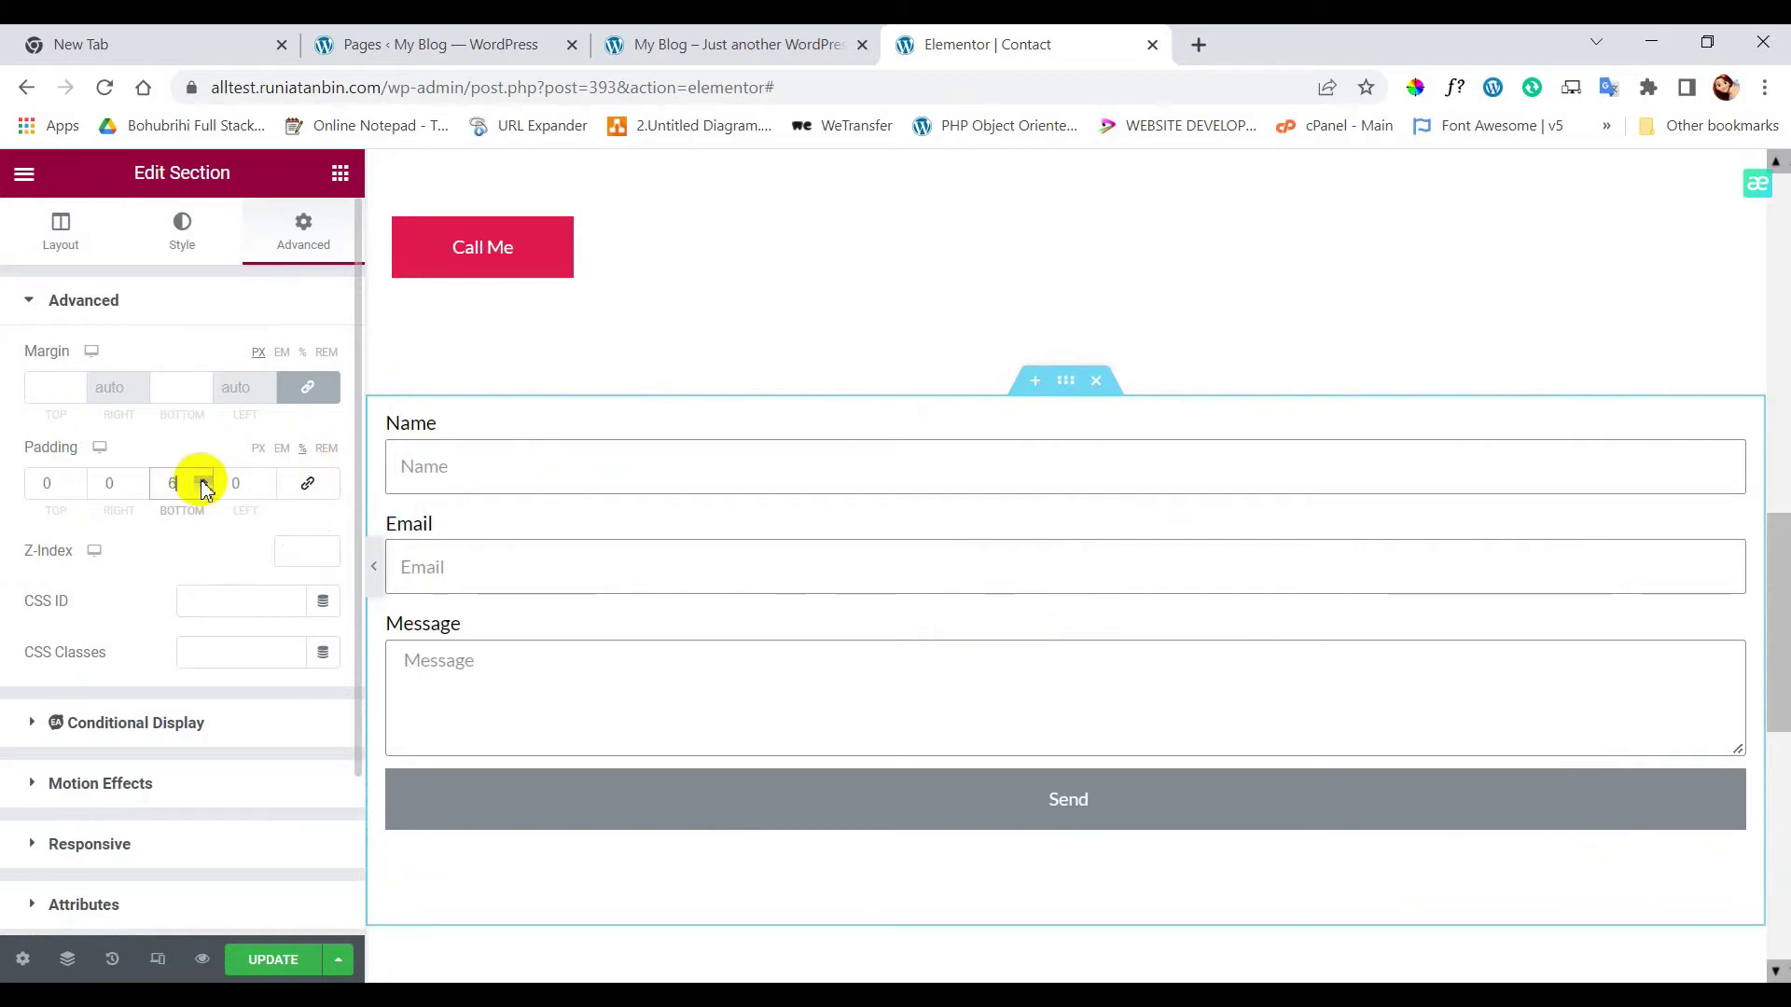
pyautogui.click(280, 961)
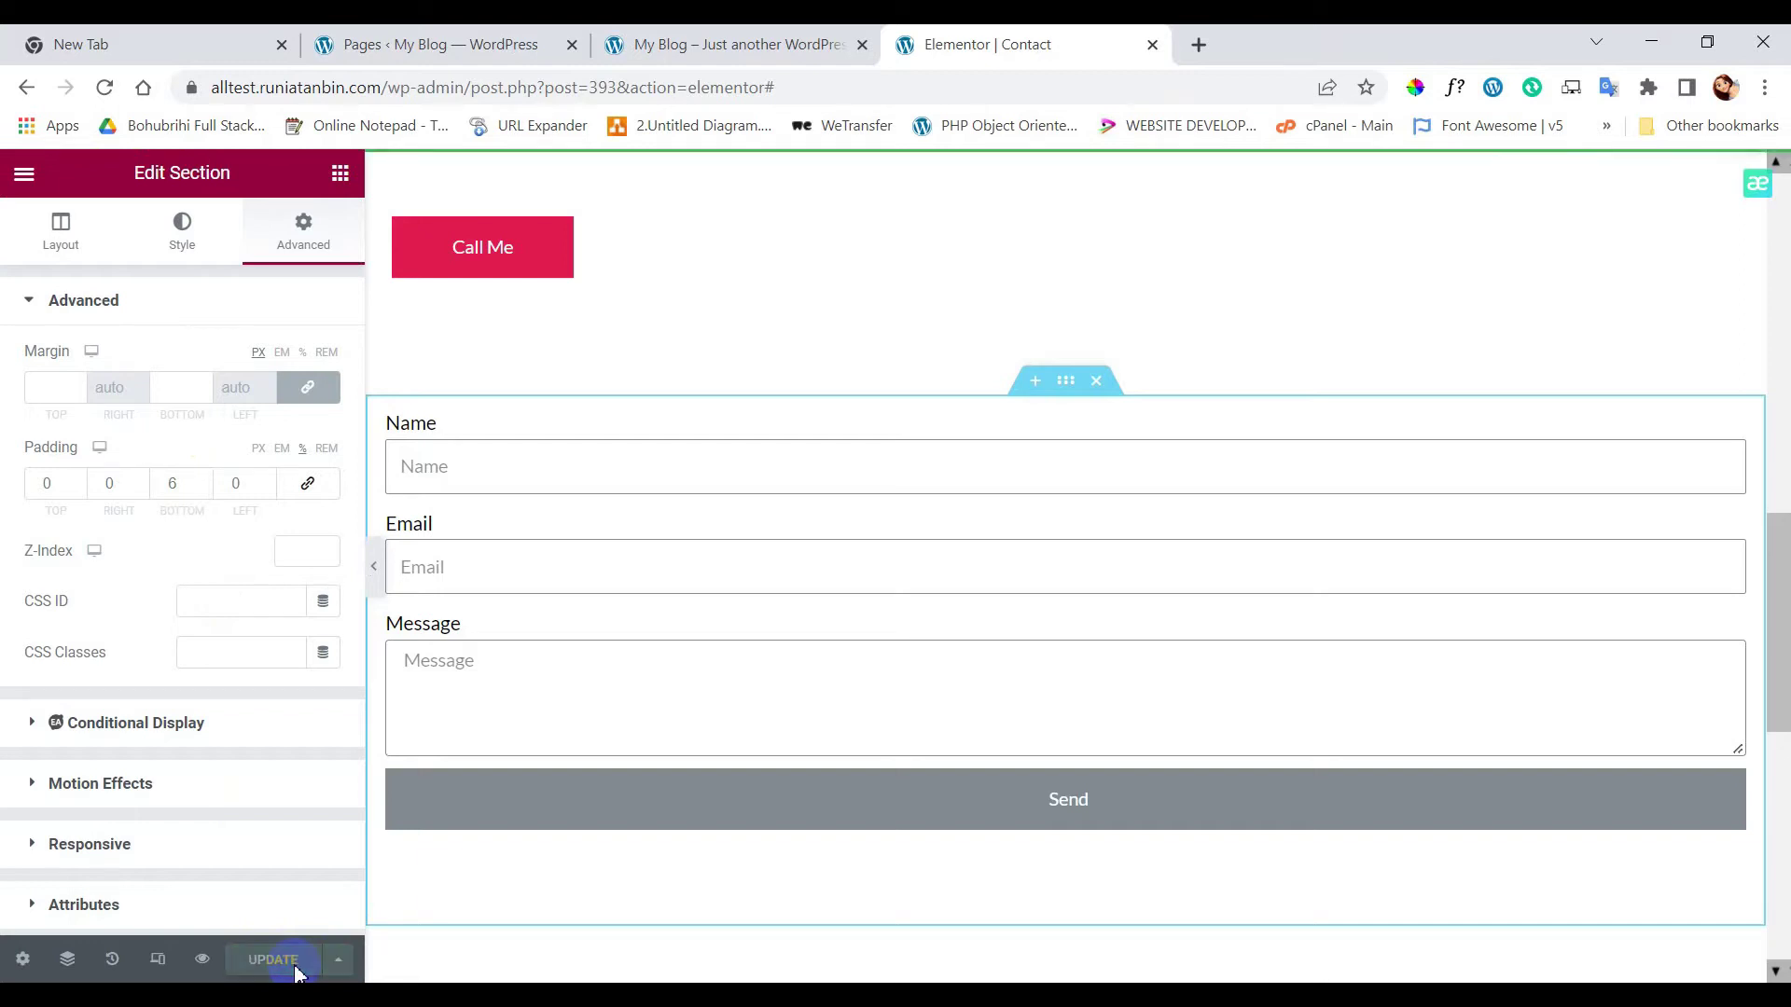
pyautogui.click(1731, 424)
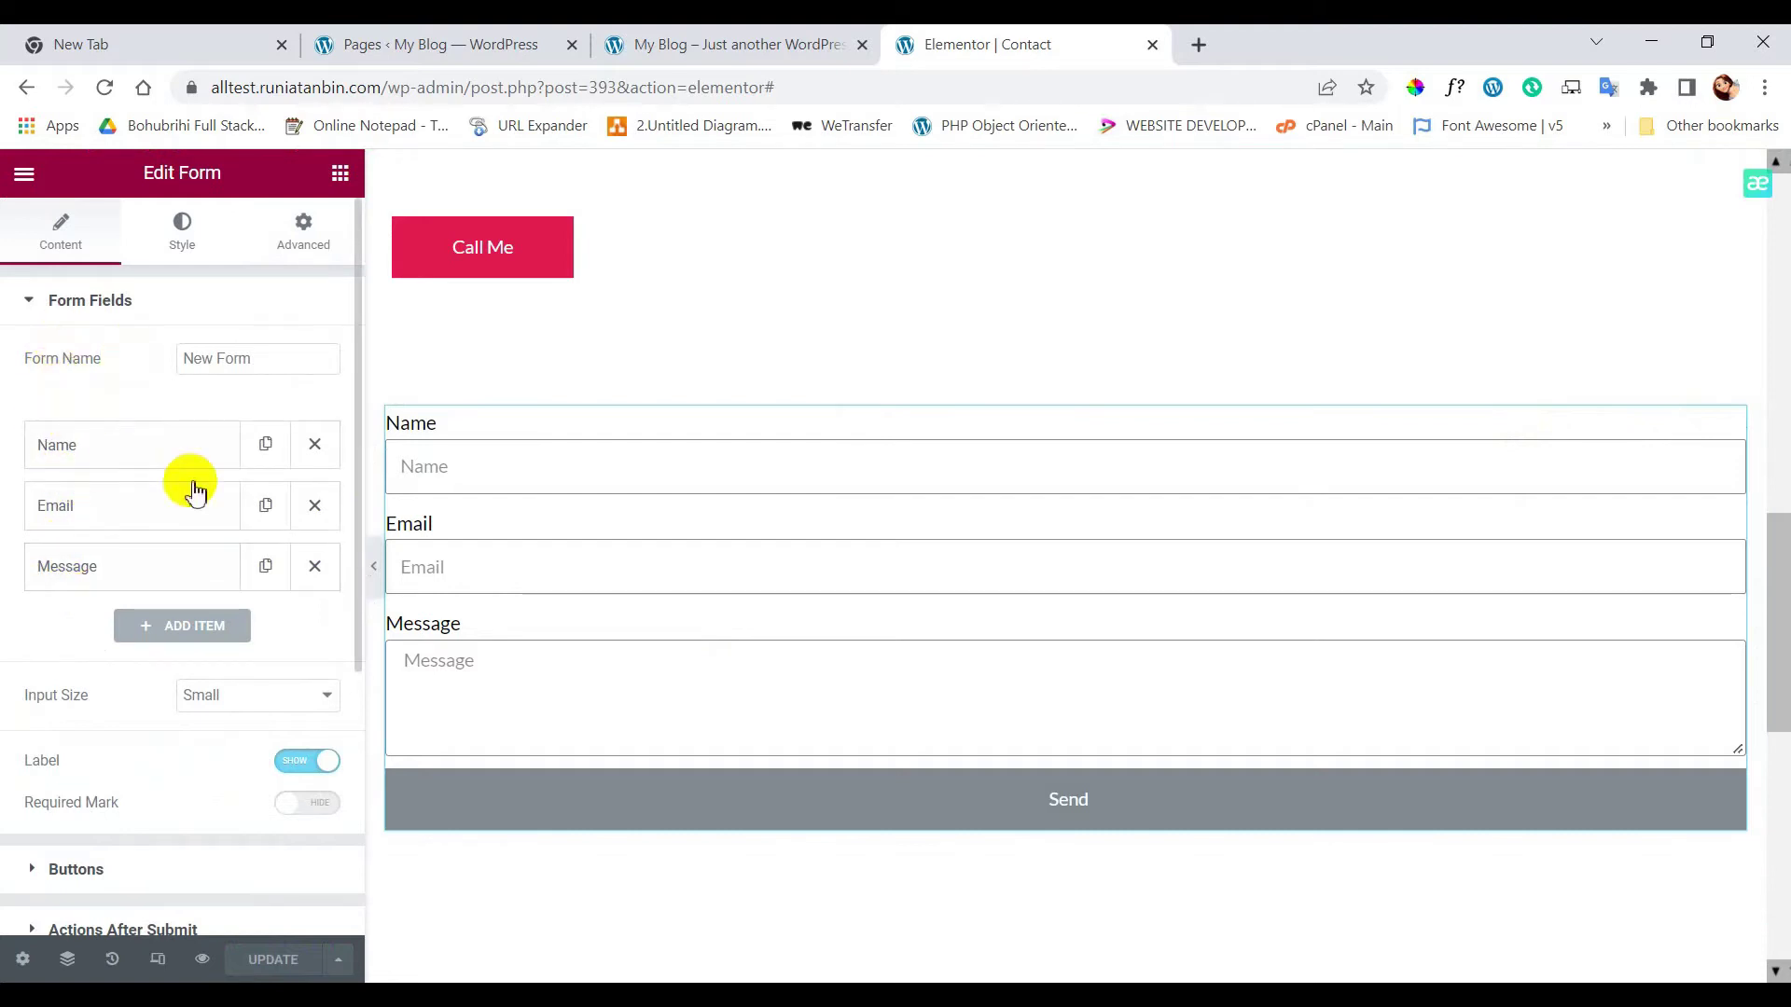
# - Add a File Upload field to the form labelled ID
pyautogui.click(195, 632)
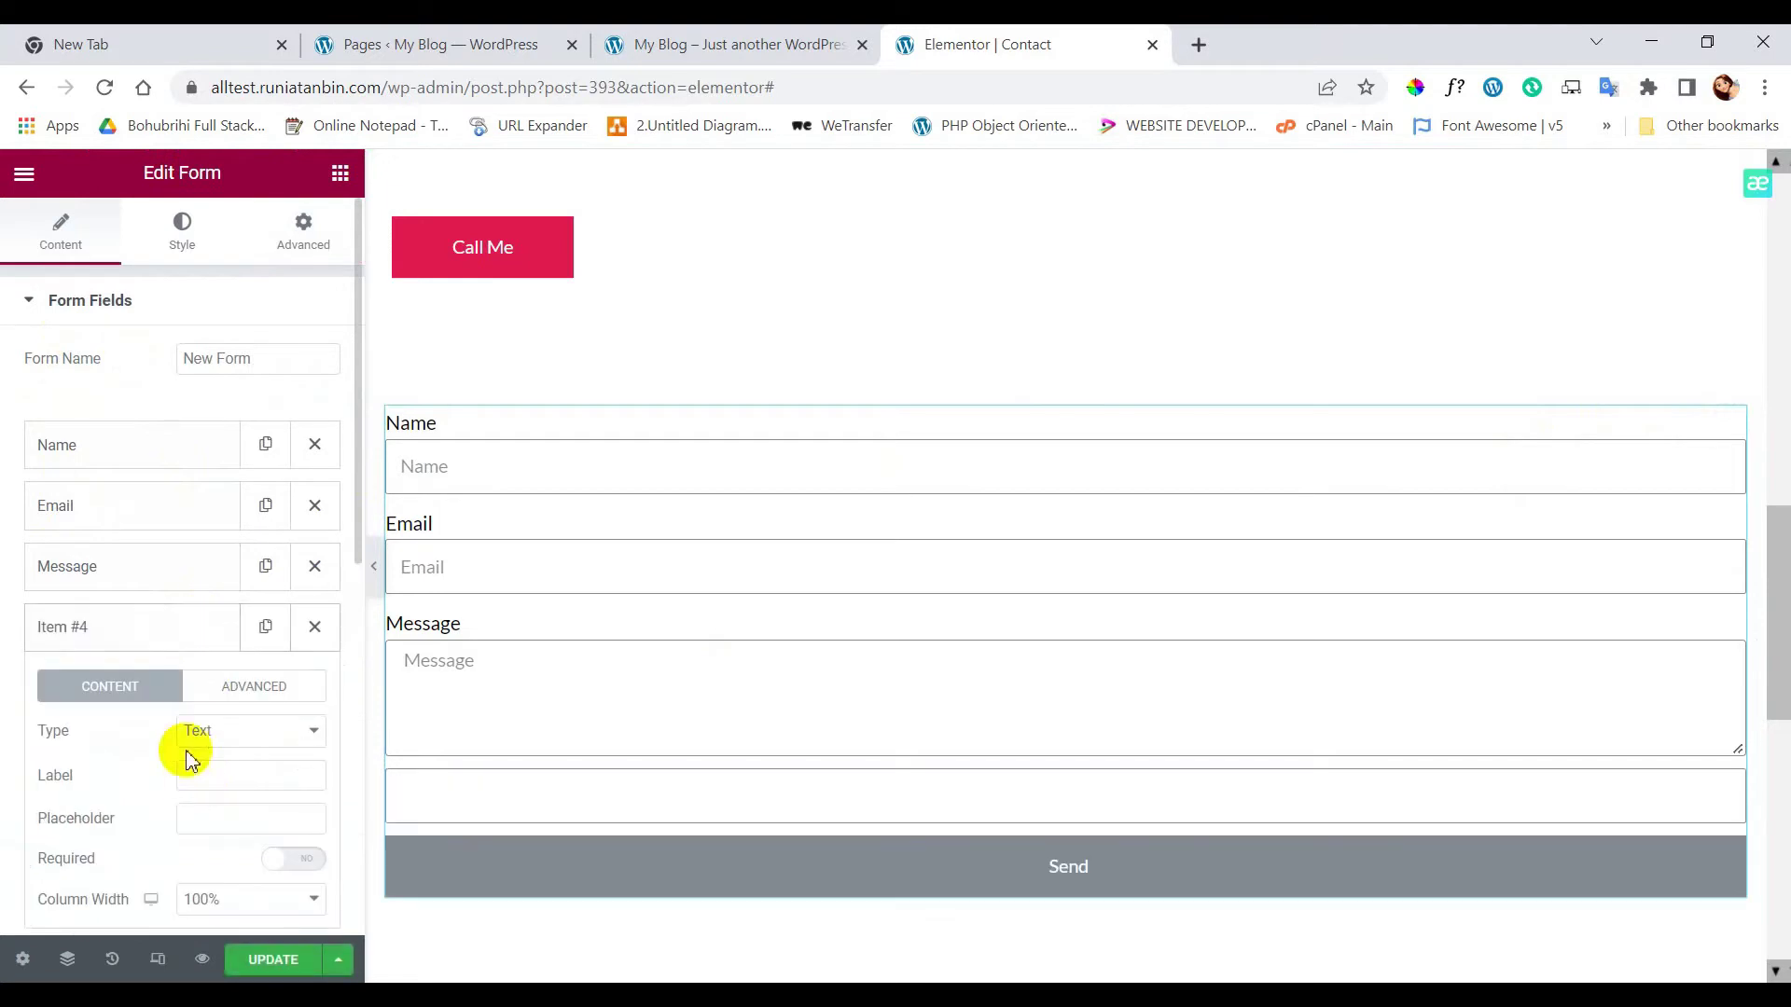
pyautogui.click(251, 737)
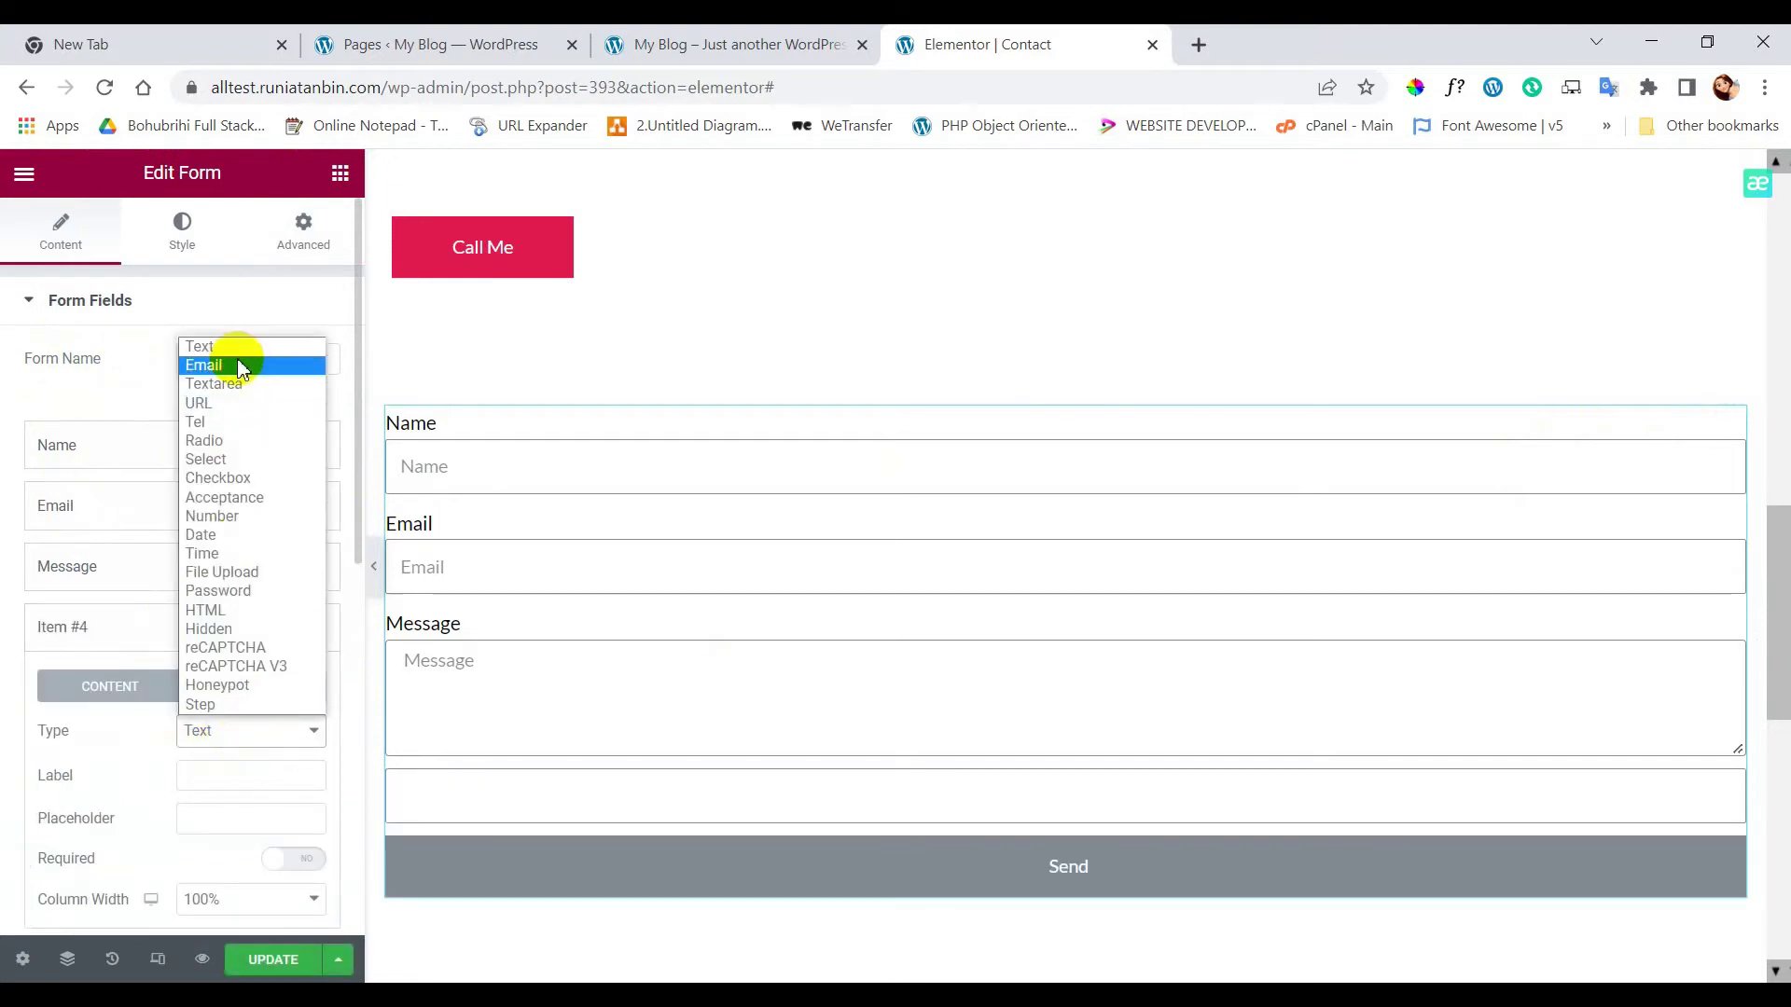
pyautogui.click(221, 573)
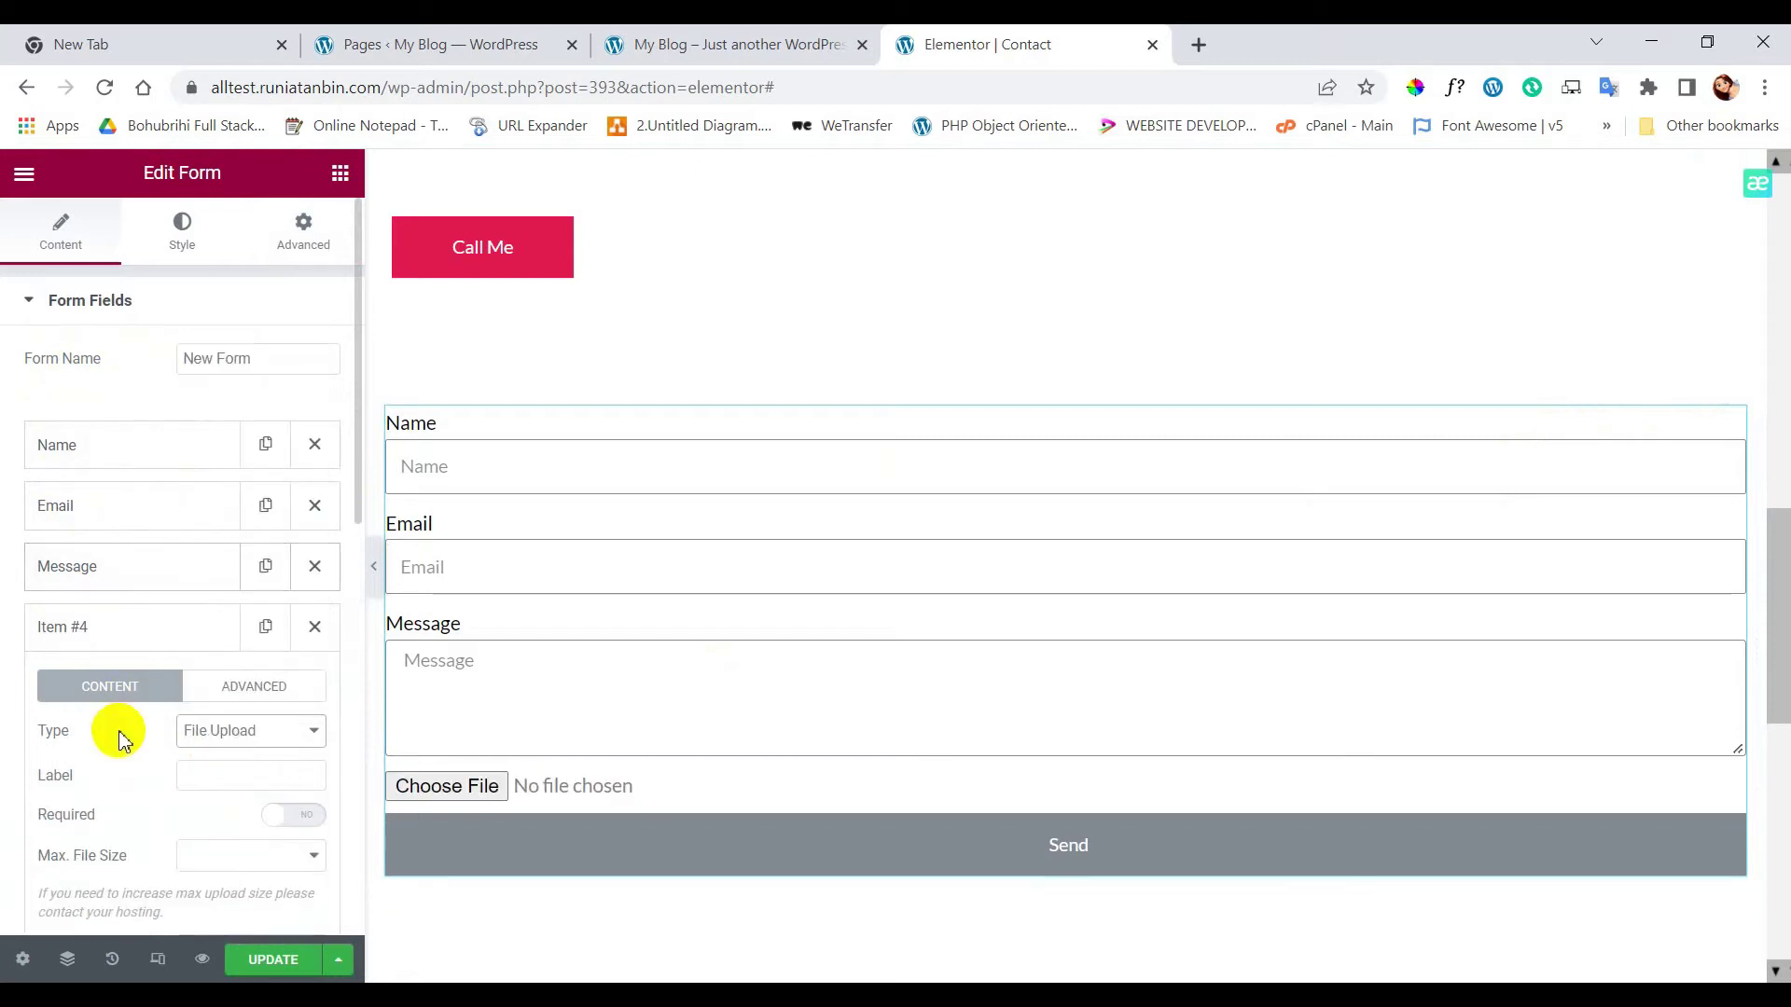
pyautogui.scroll(-1, 121, 737)
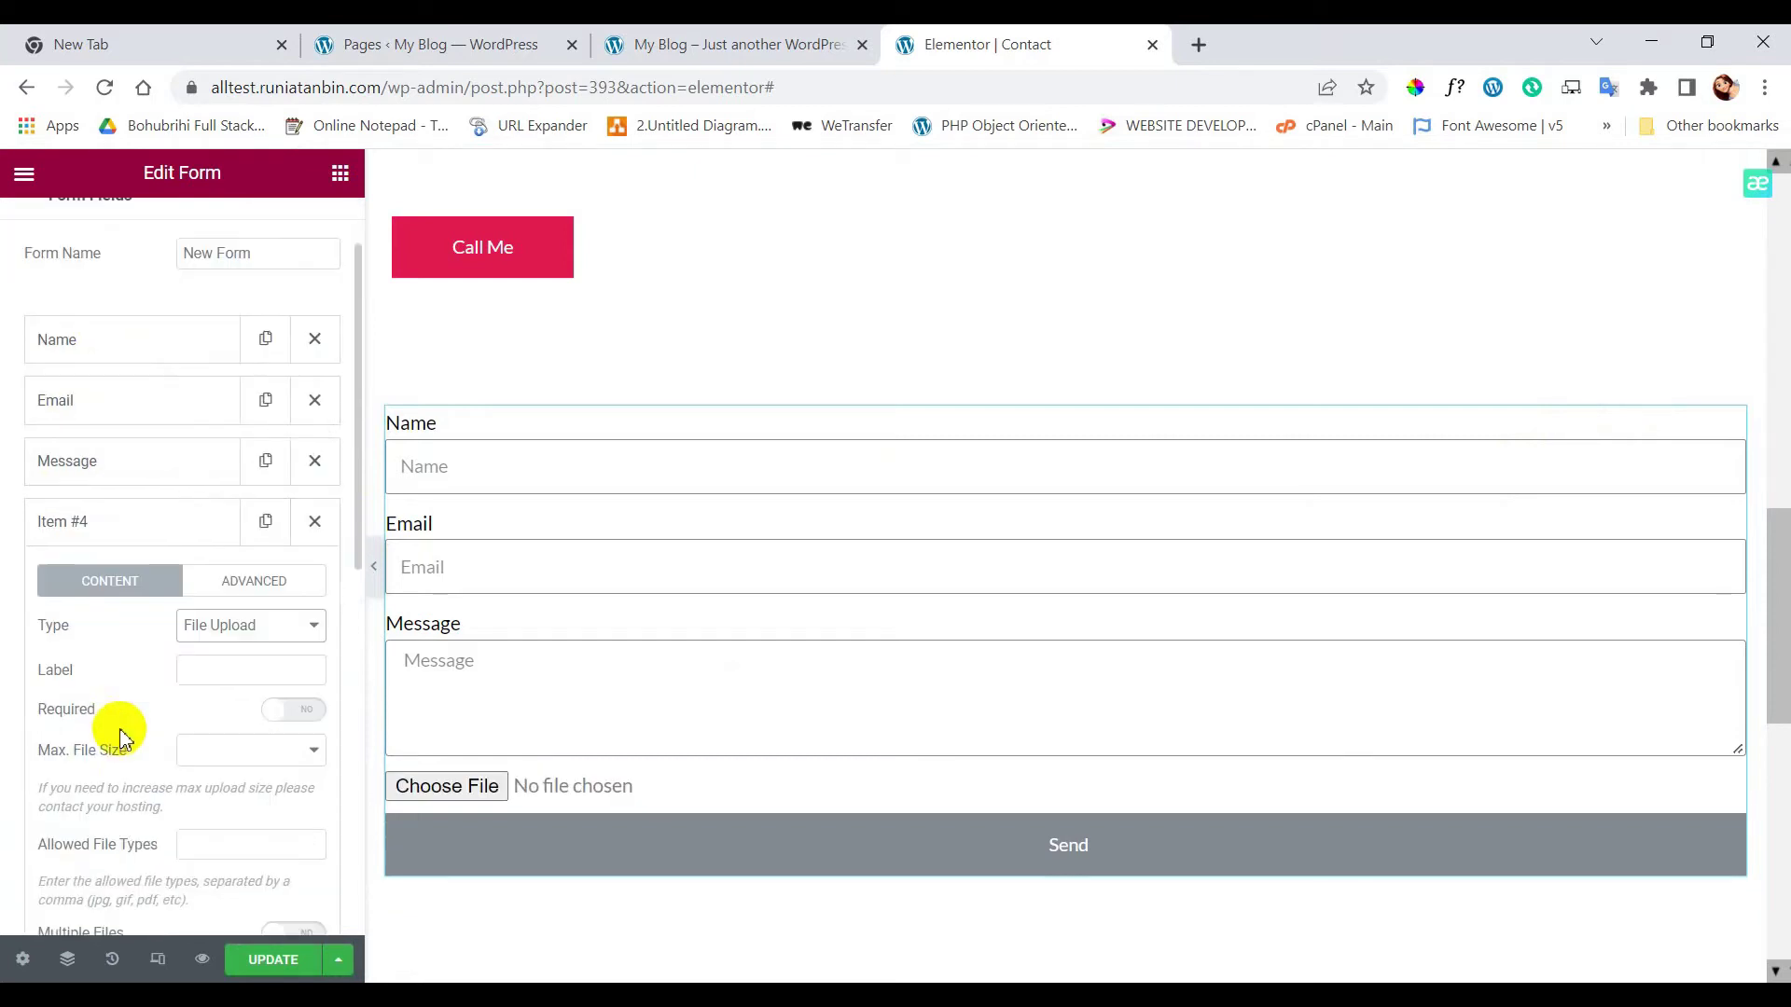
pyautogui.click(217, 673)
pyautogui.write('ID')
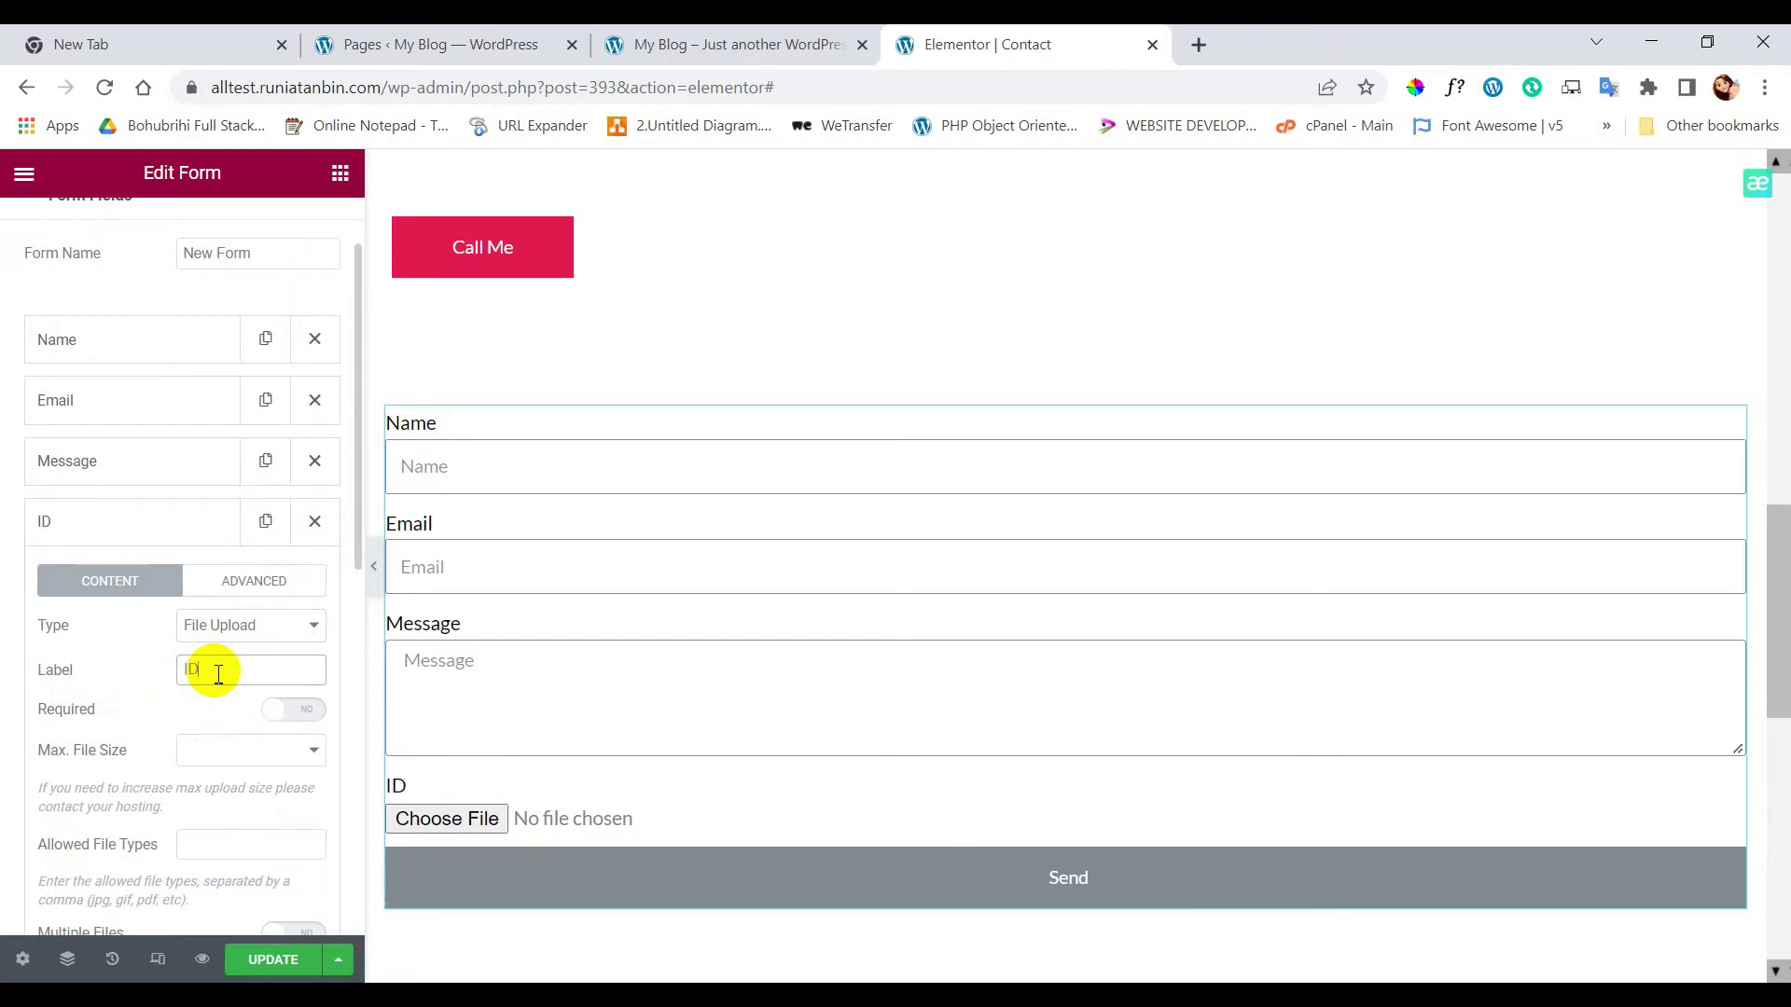
# - Make the ID field required, limited to 2MB and pdf, jpg, png files
pyautogui.click(313, 713)
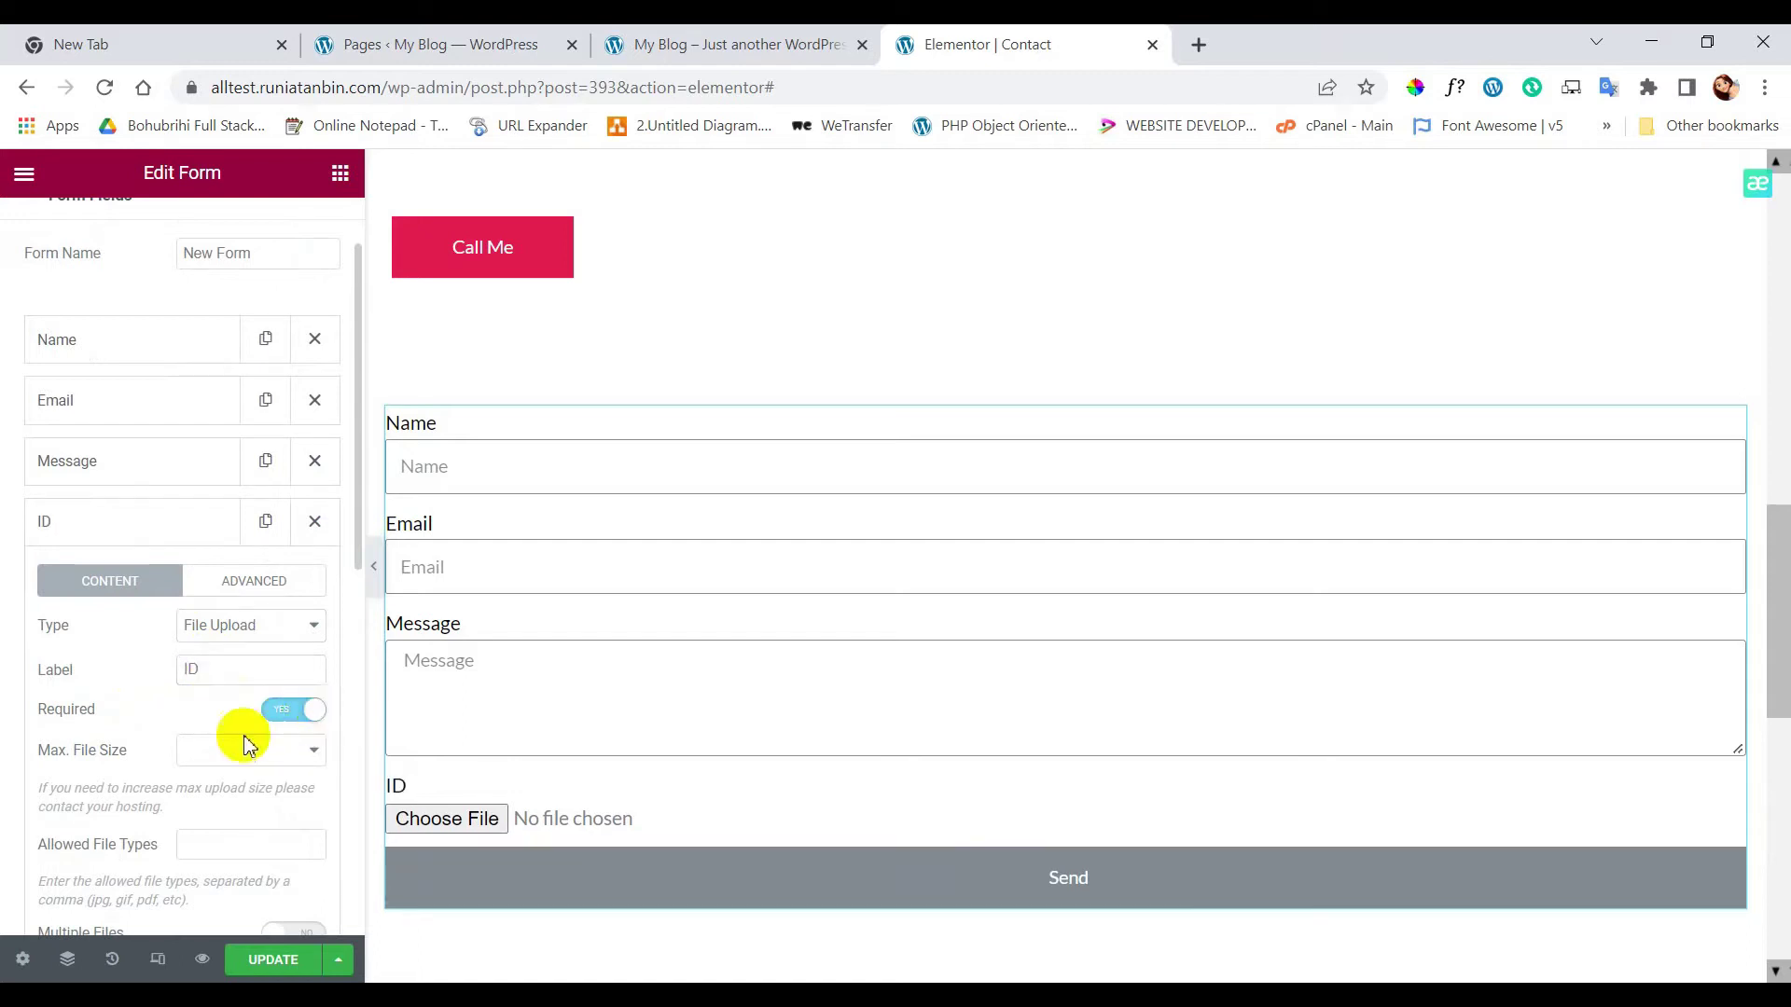
pyautogui.click(207, 770)
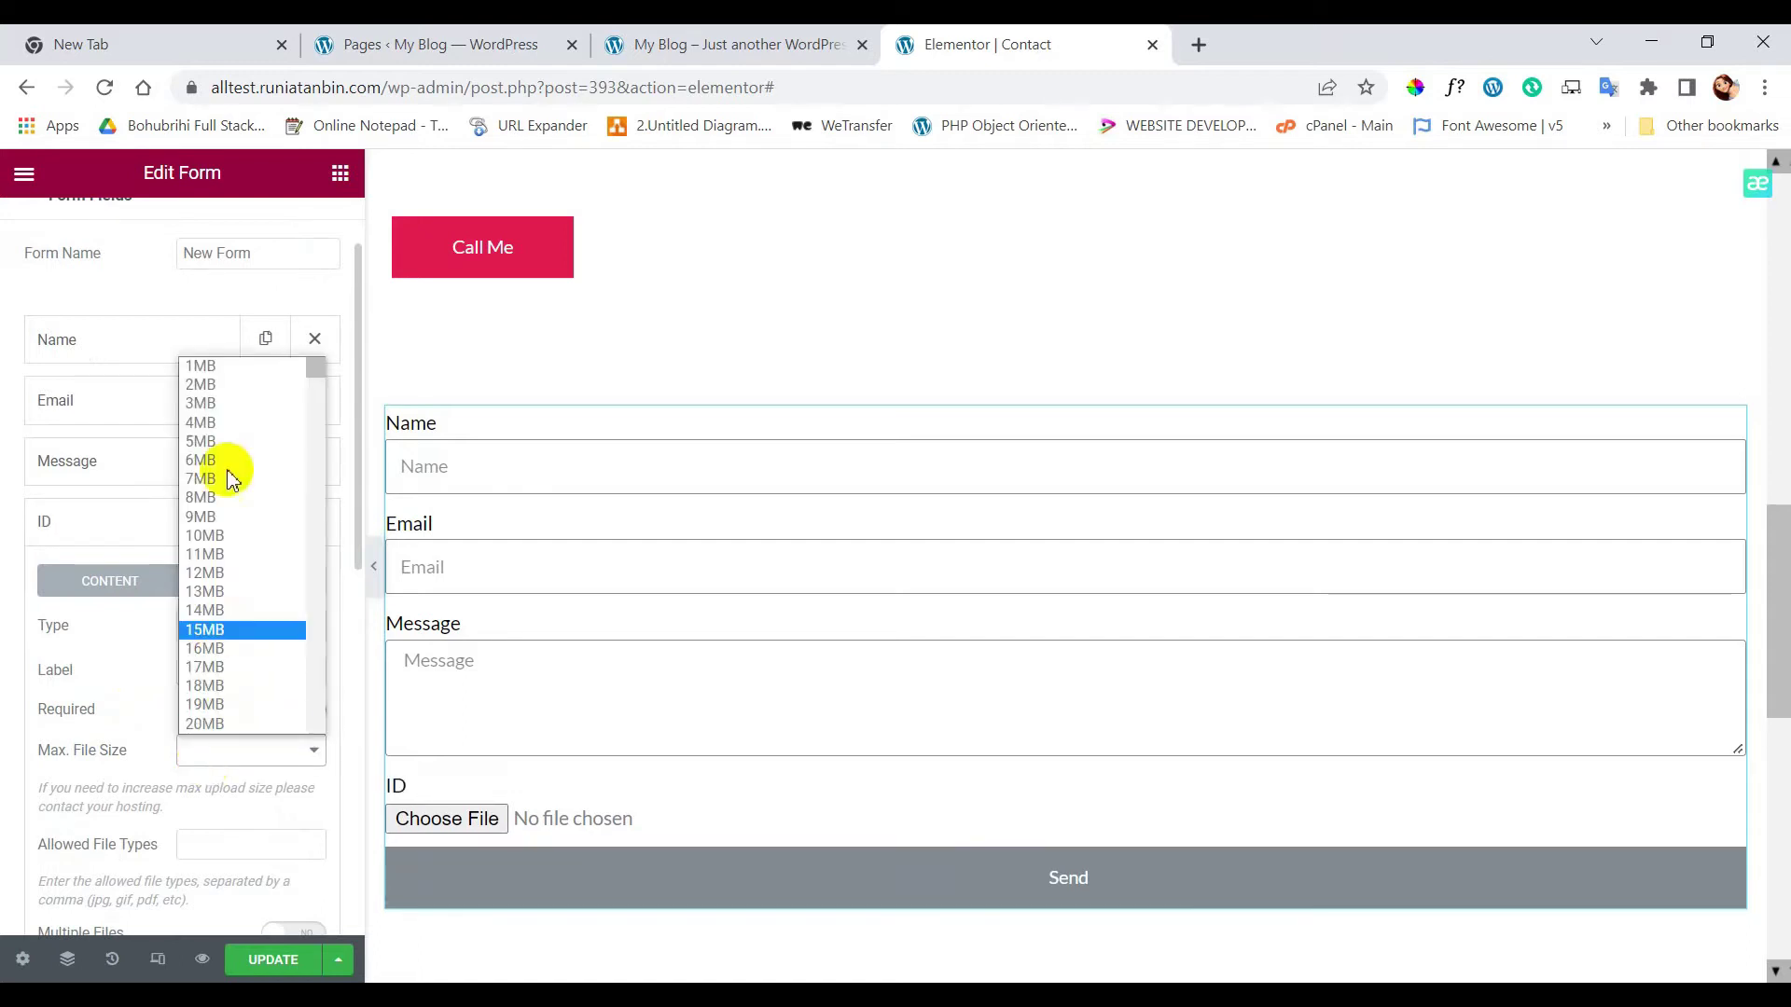
pyautogui.click(207, 385)
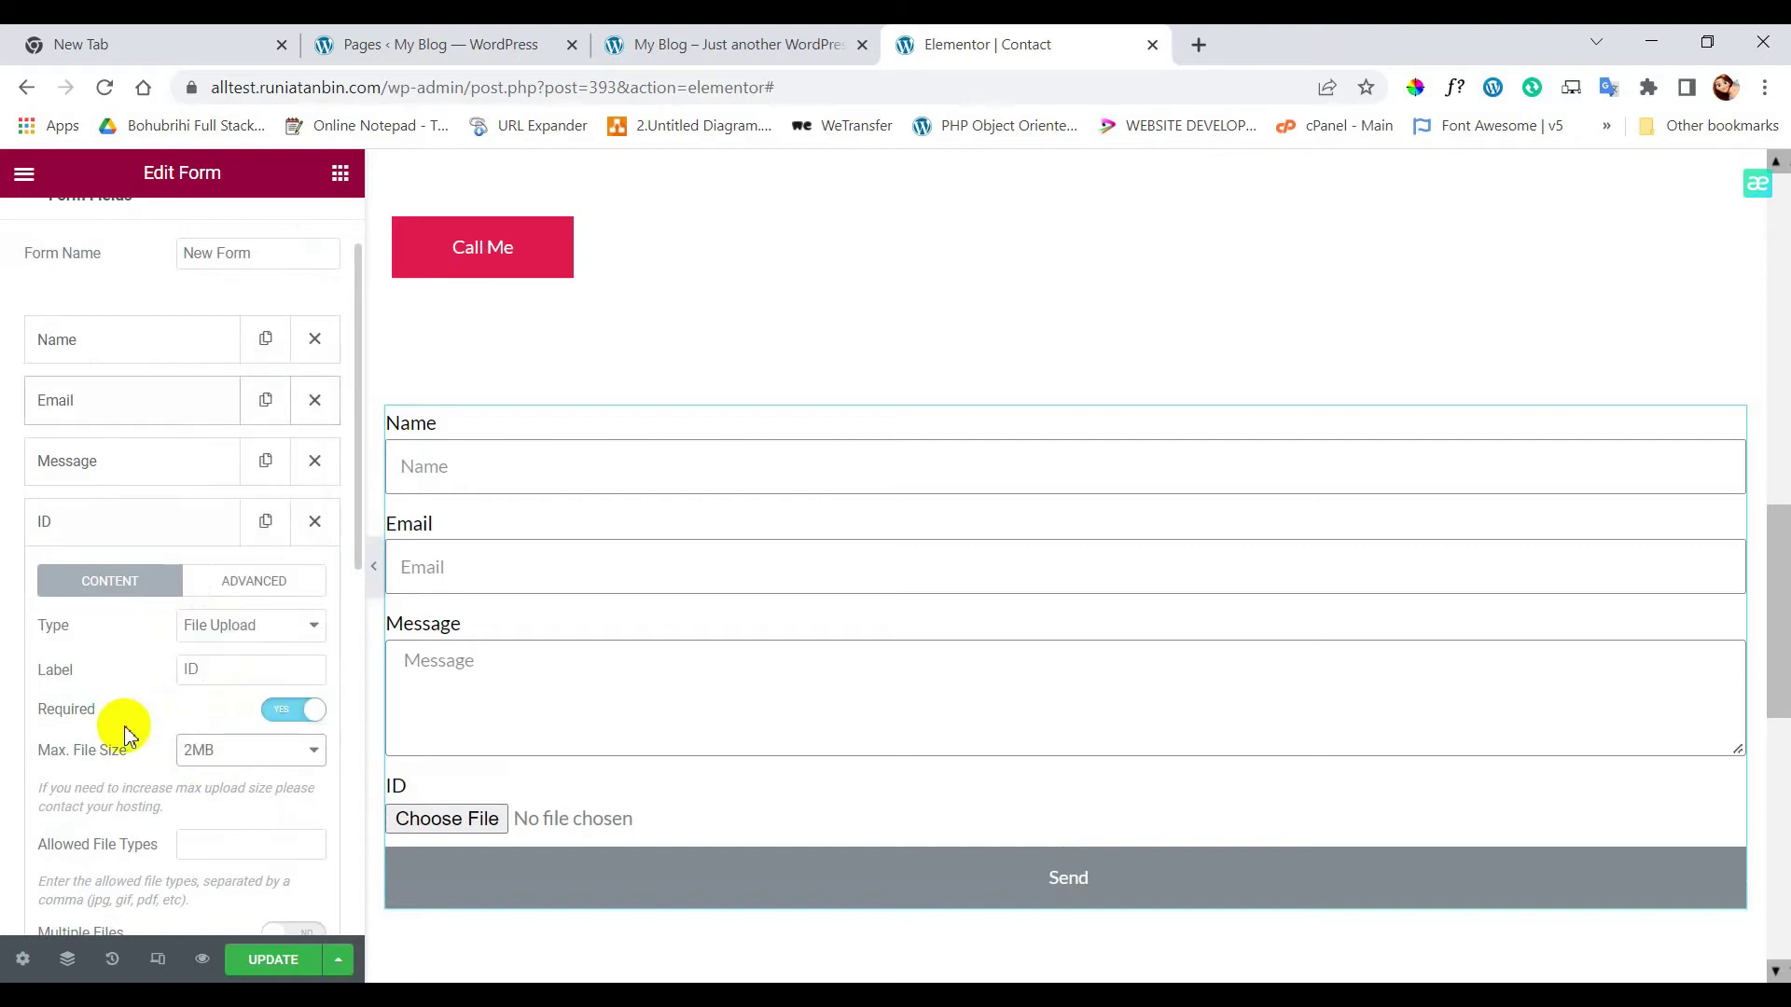
pyautogui.scroll(-1, 117, 783)
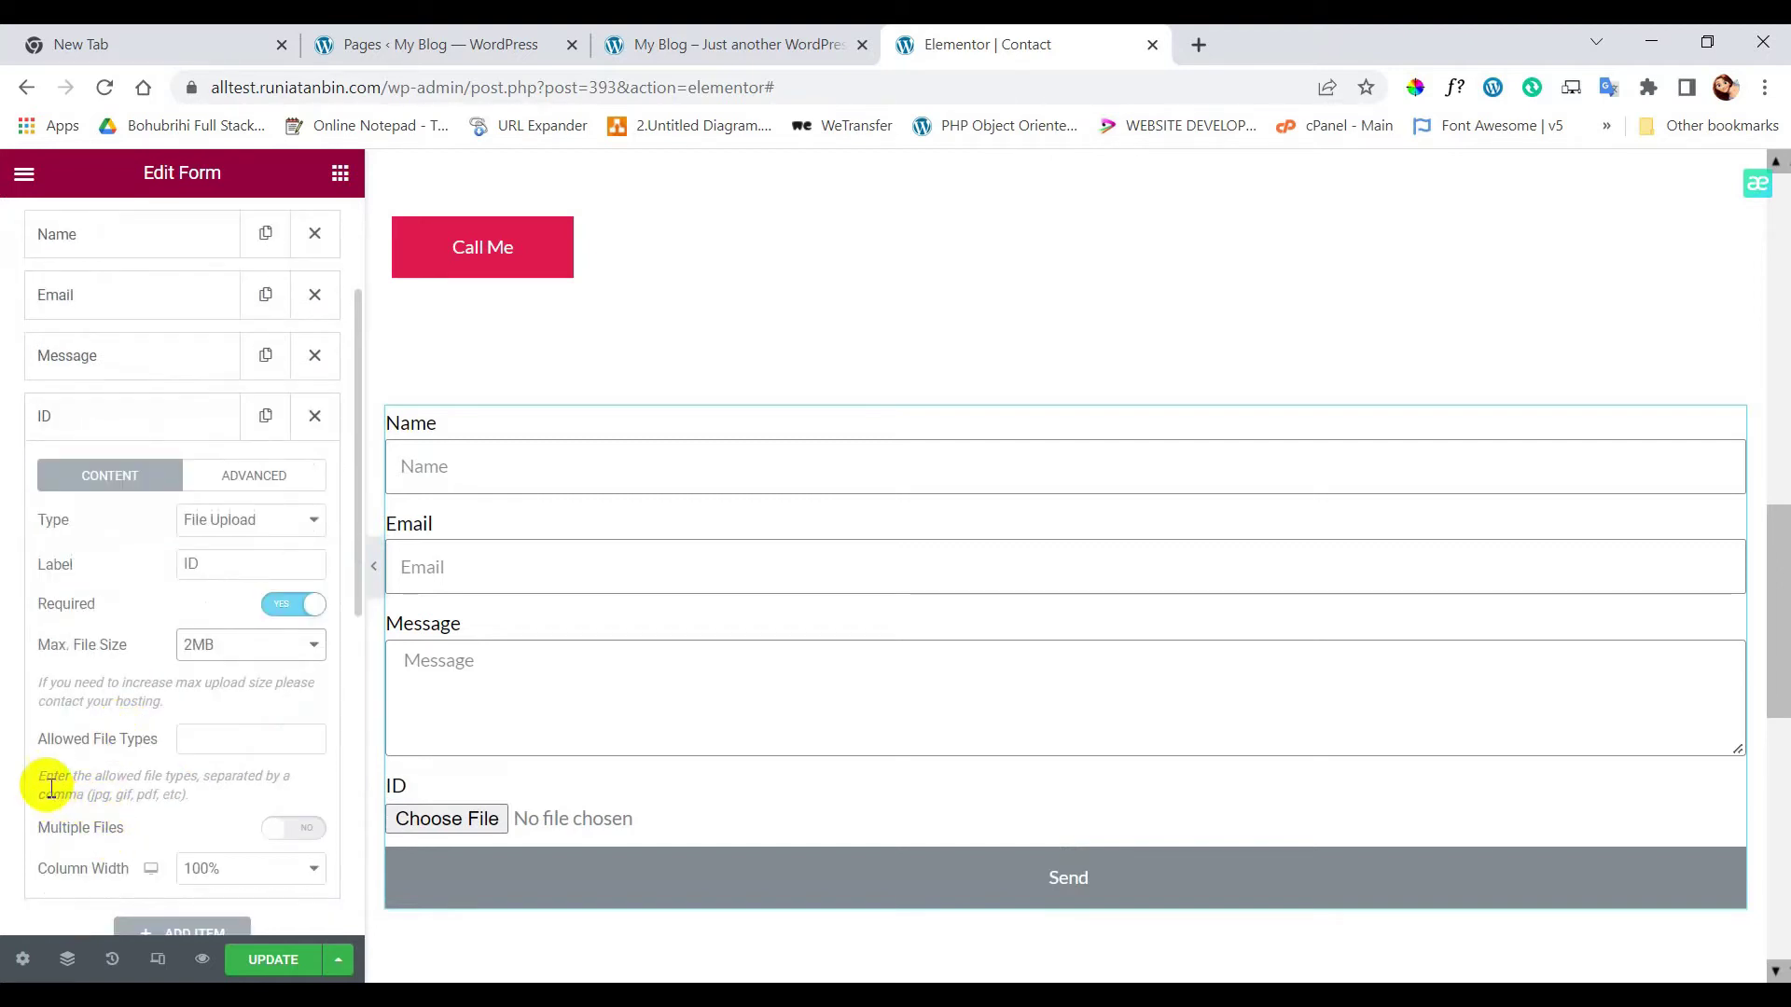
pyautogui.moveTo(42, 778); pyautogui.dragTo(200, 794)
pyautogui.click(211, 739)
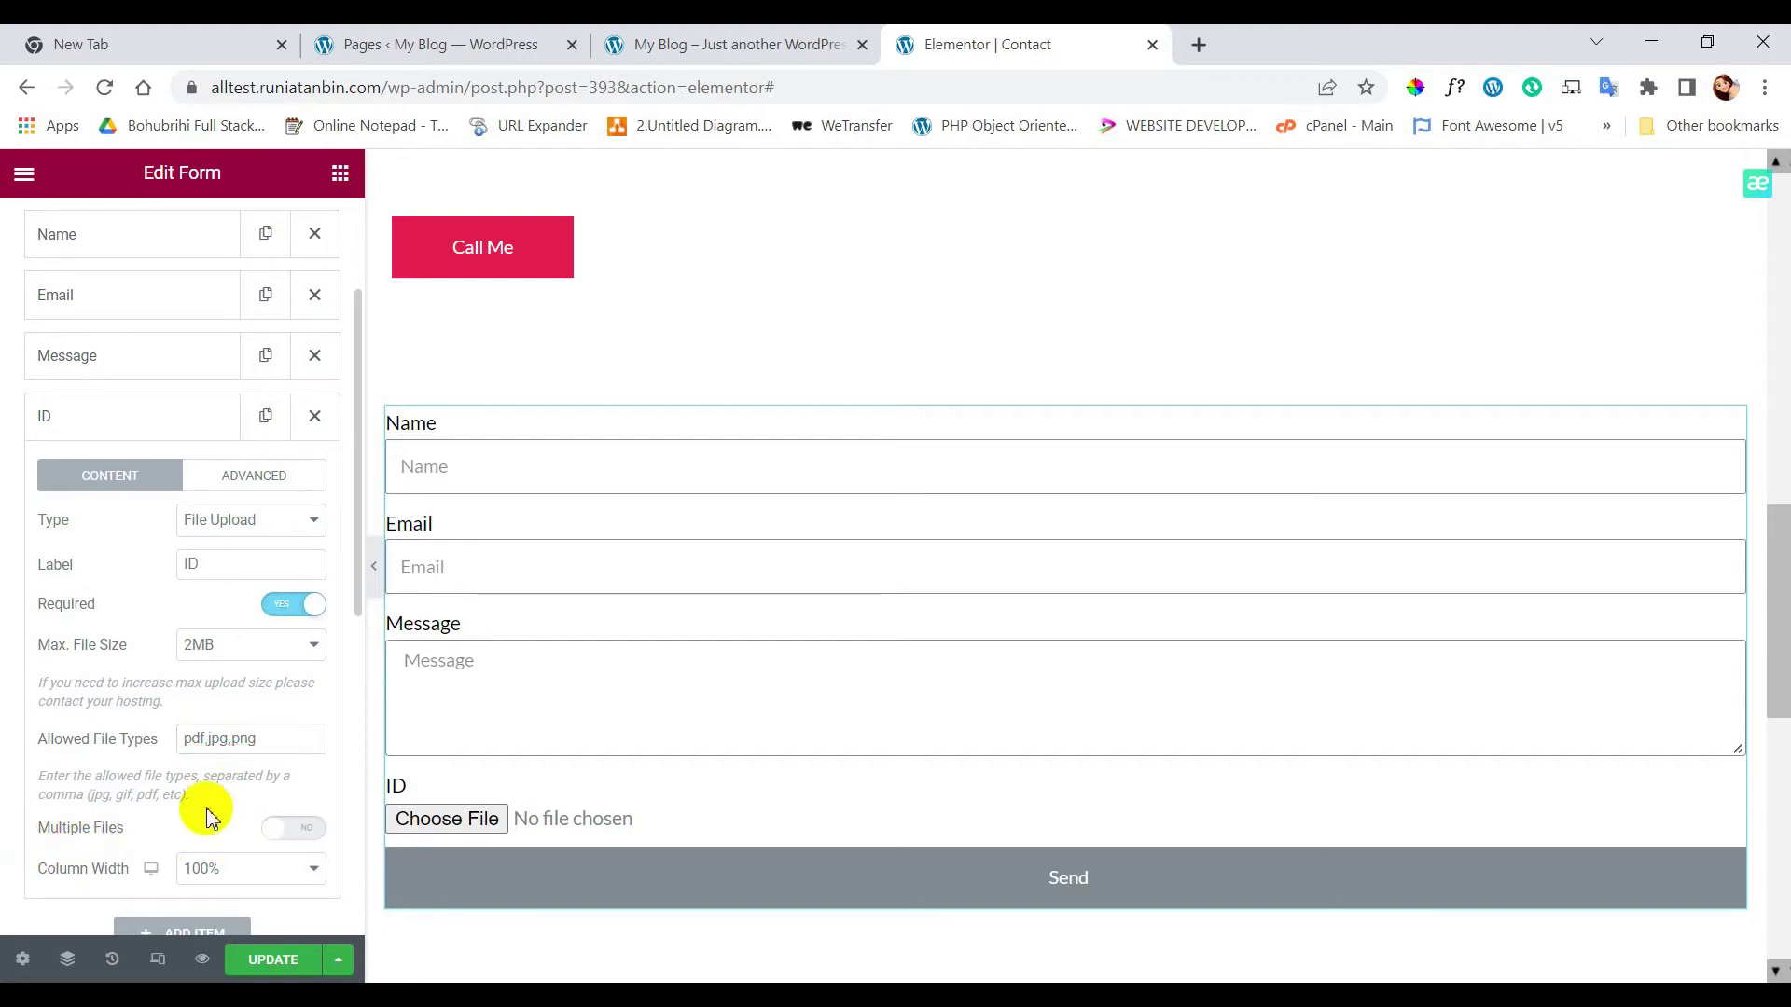
pyautogui.scroll(-1, 200, 803)
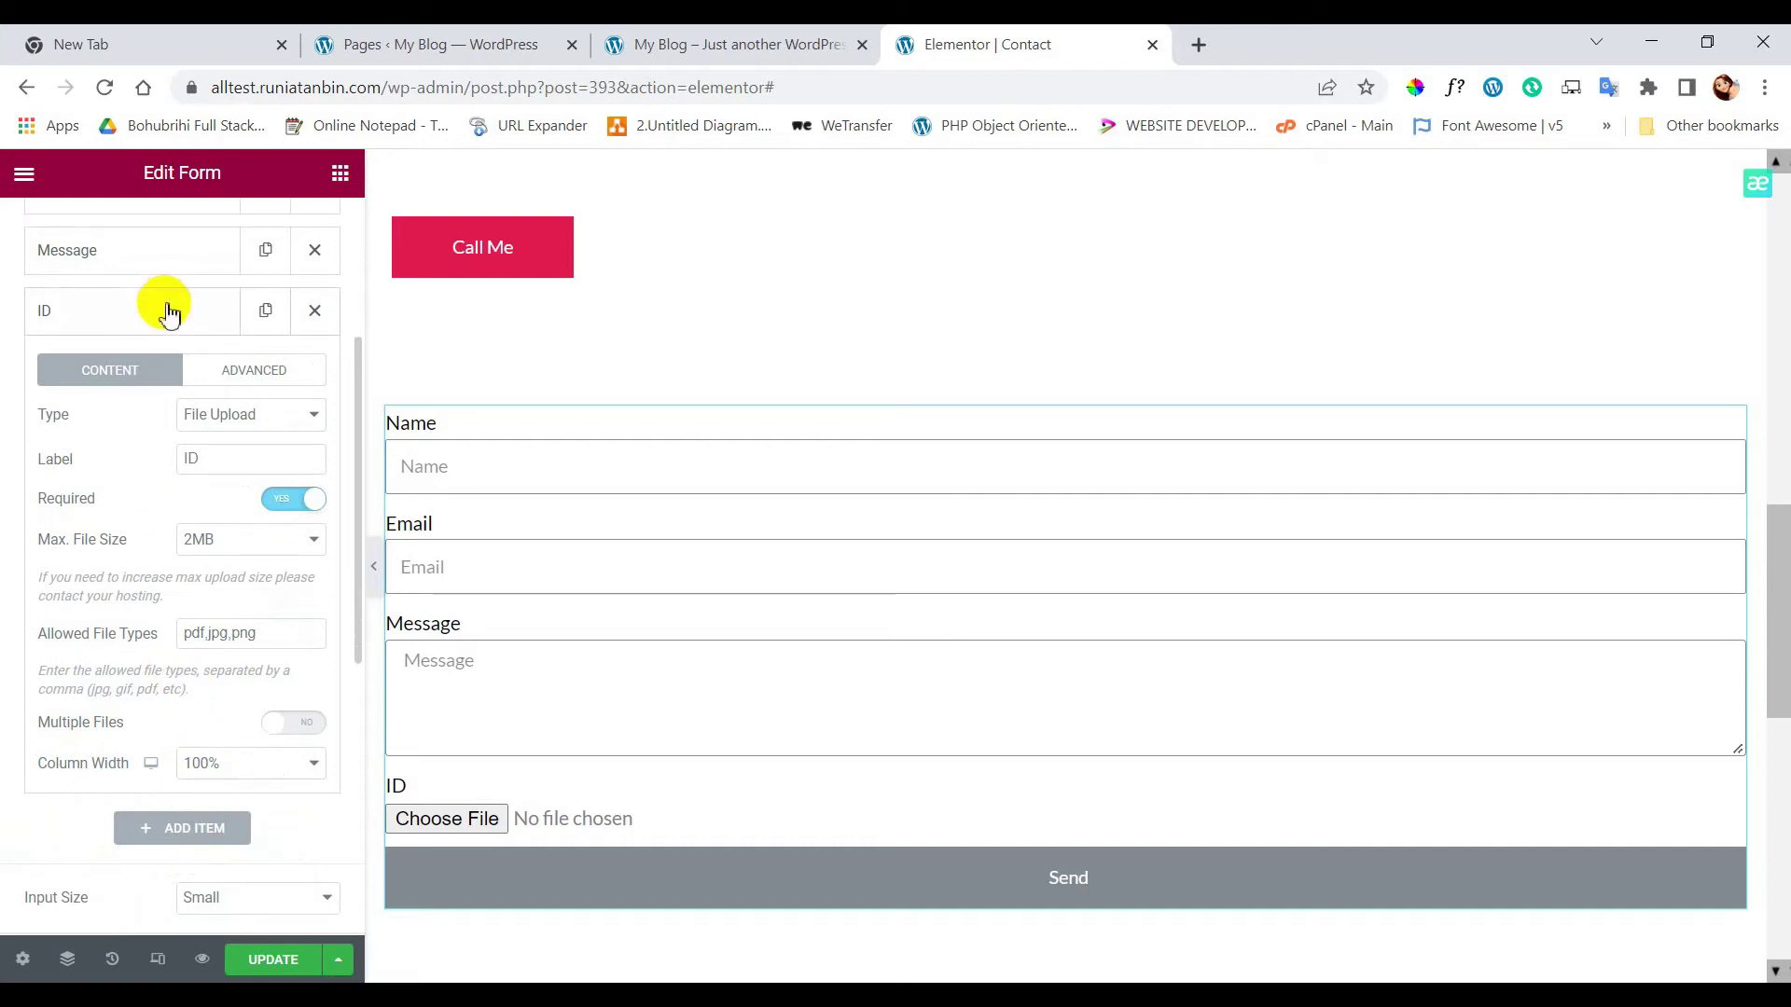
pyautogui.click(168, 313)
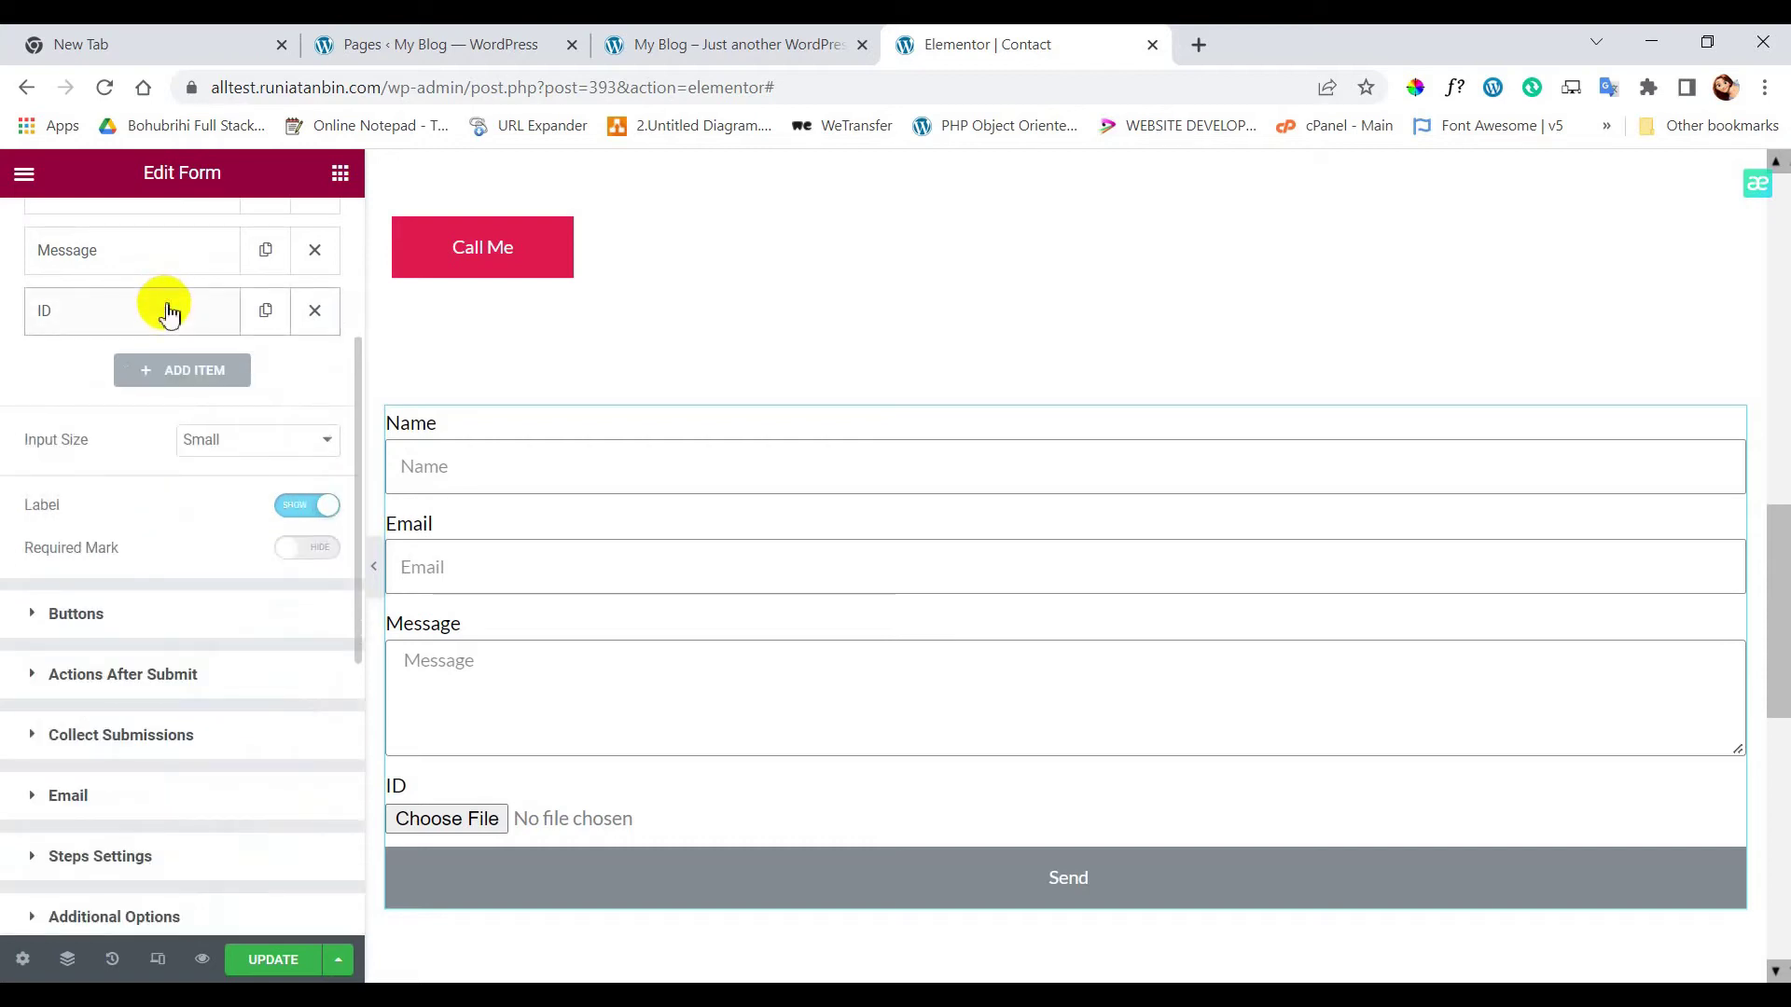
pyautogui.scroll(-2, 208, 667)
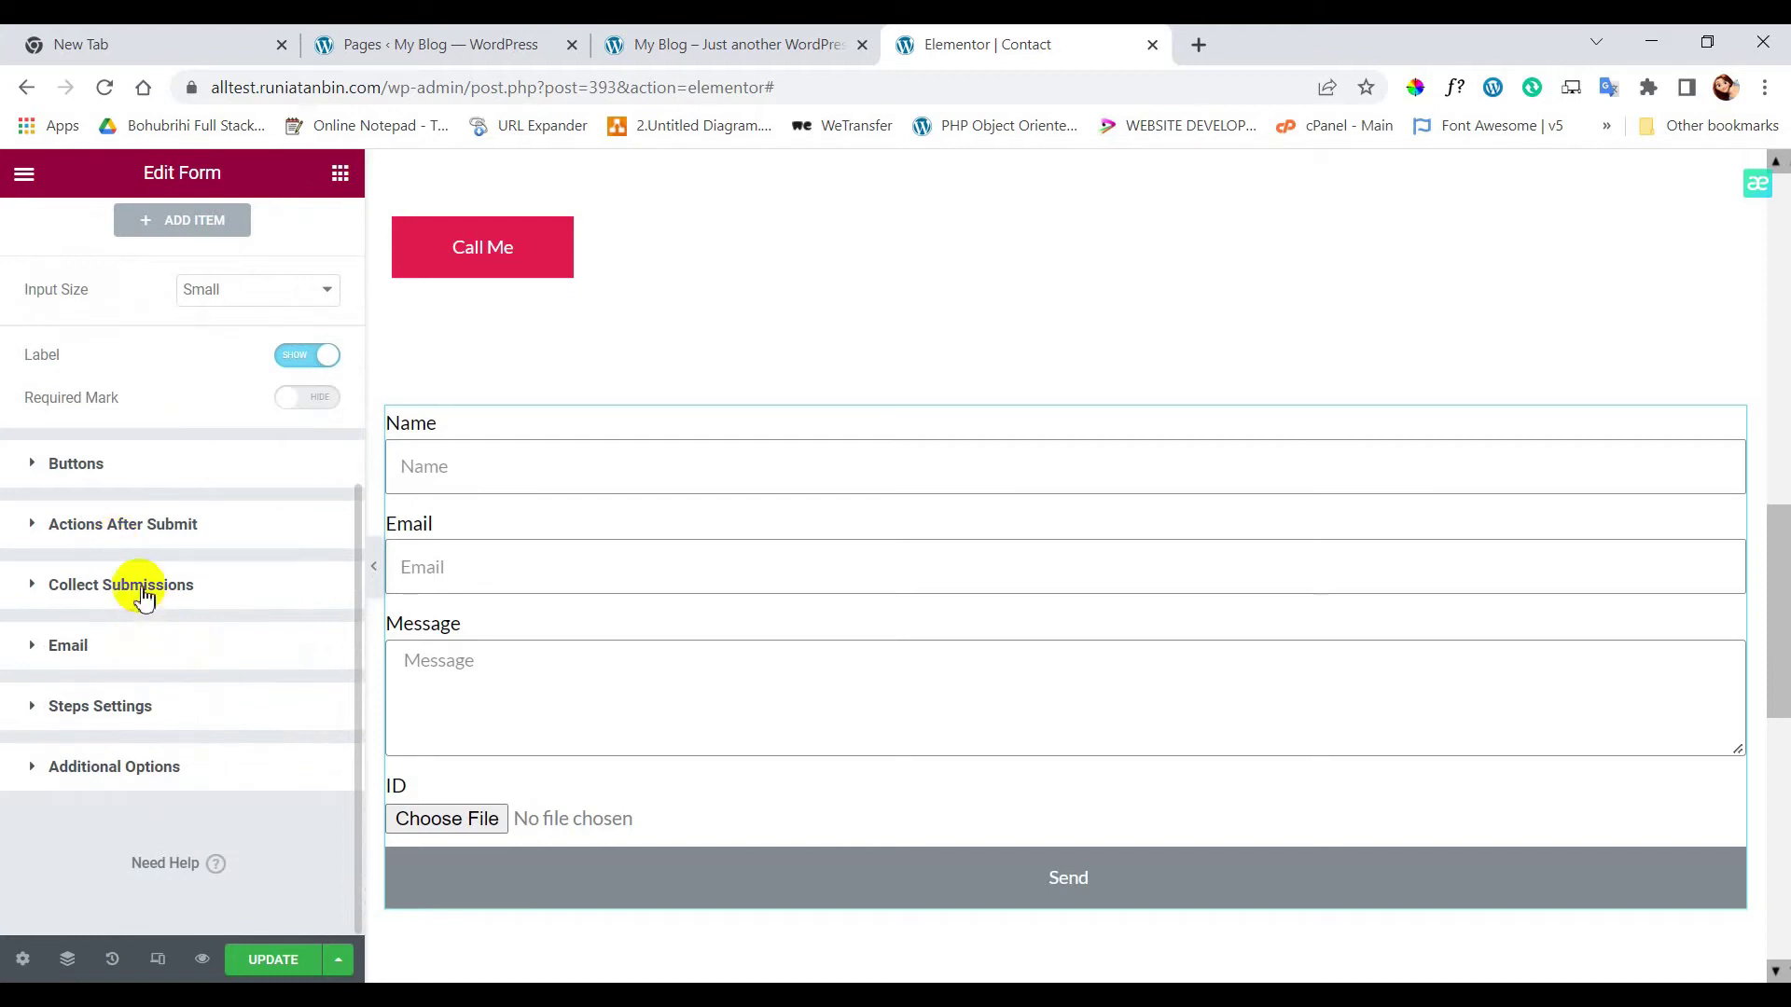
# - Set the email Subject to 'New message from alltest.runiatanbin.com' and the recipient to a Gmail address
pyautogui.click(110, 645)
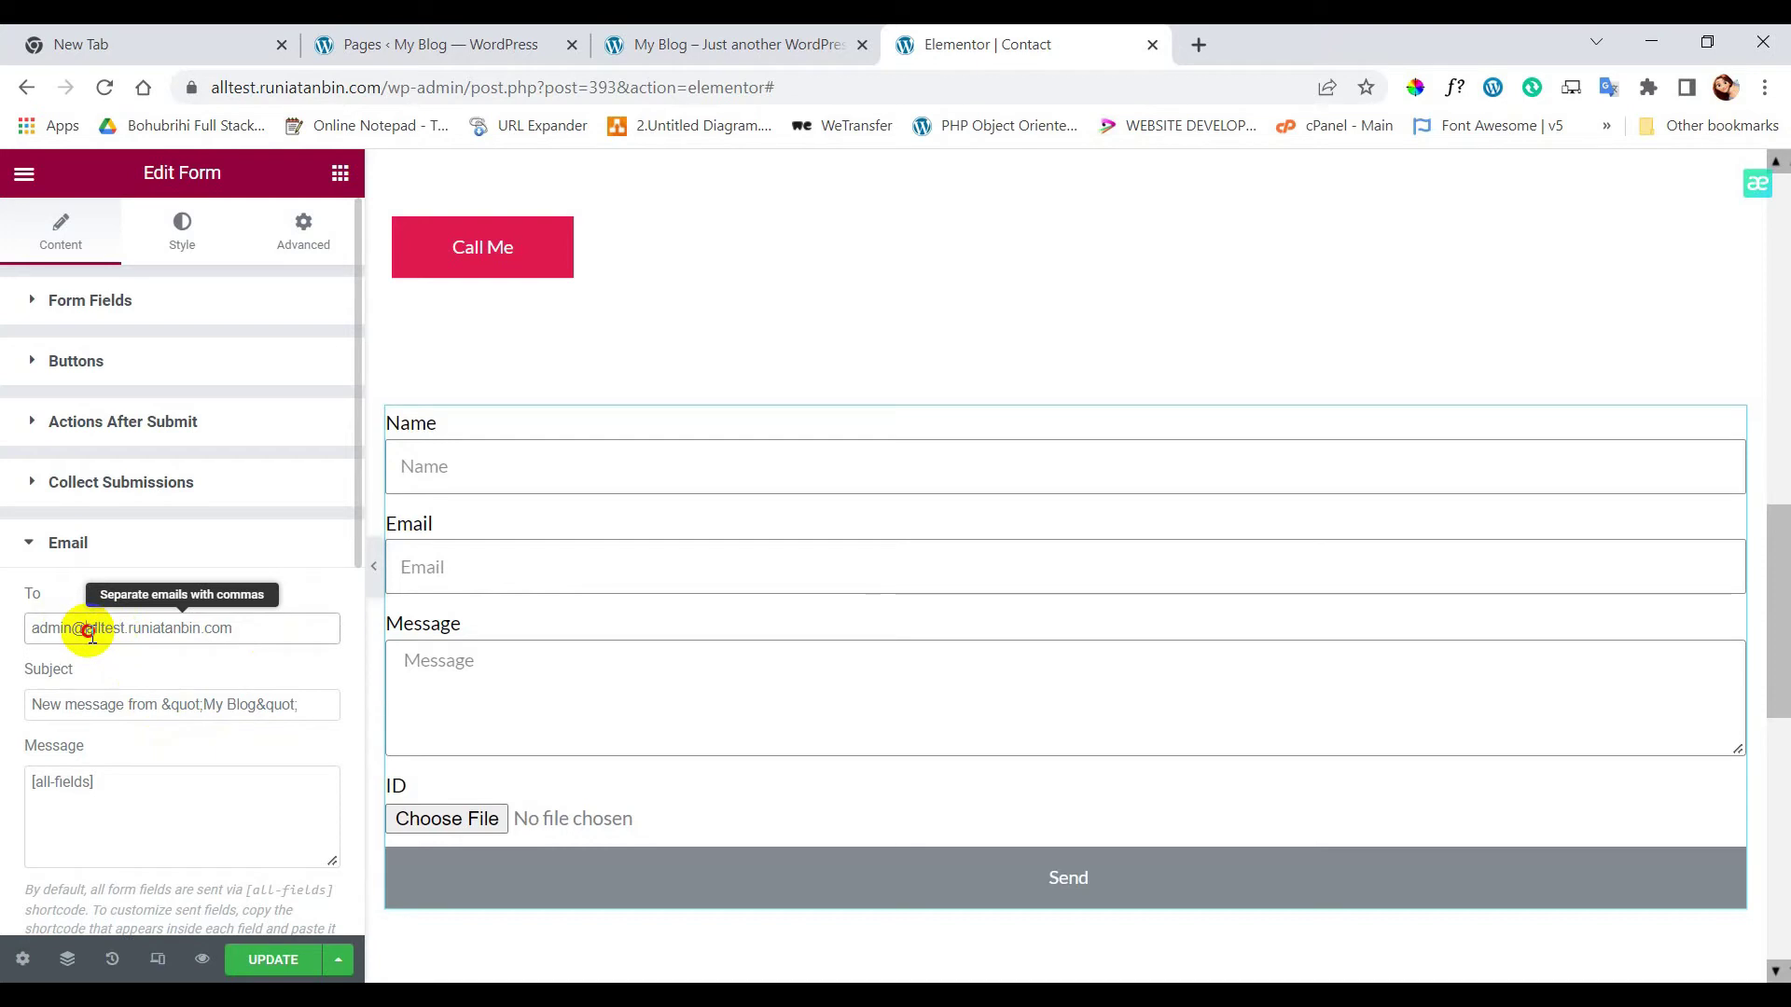
pyautogui.click(94, 630)
pyautogui.moveTo(102, 628); pyautogui.dragTo(255, 620)
pyautogui.hotkey('ctrl', 'c')
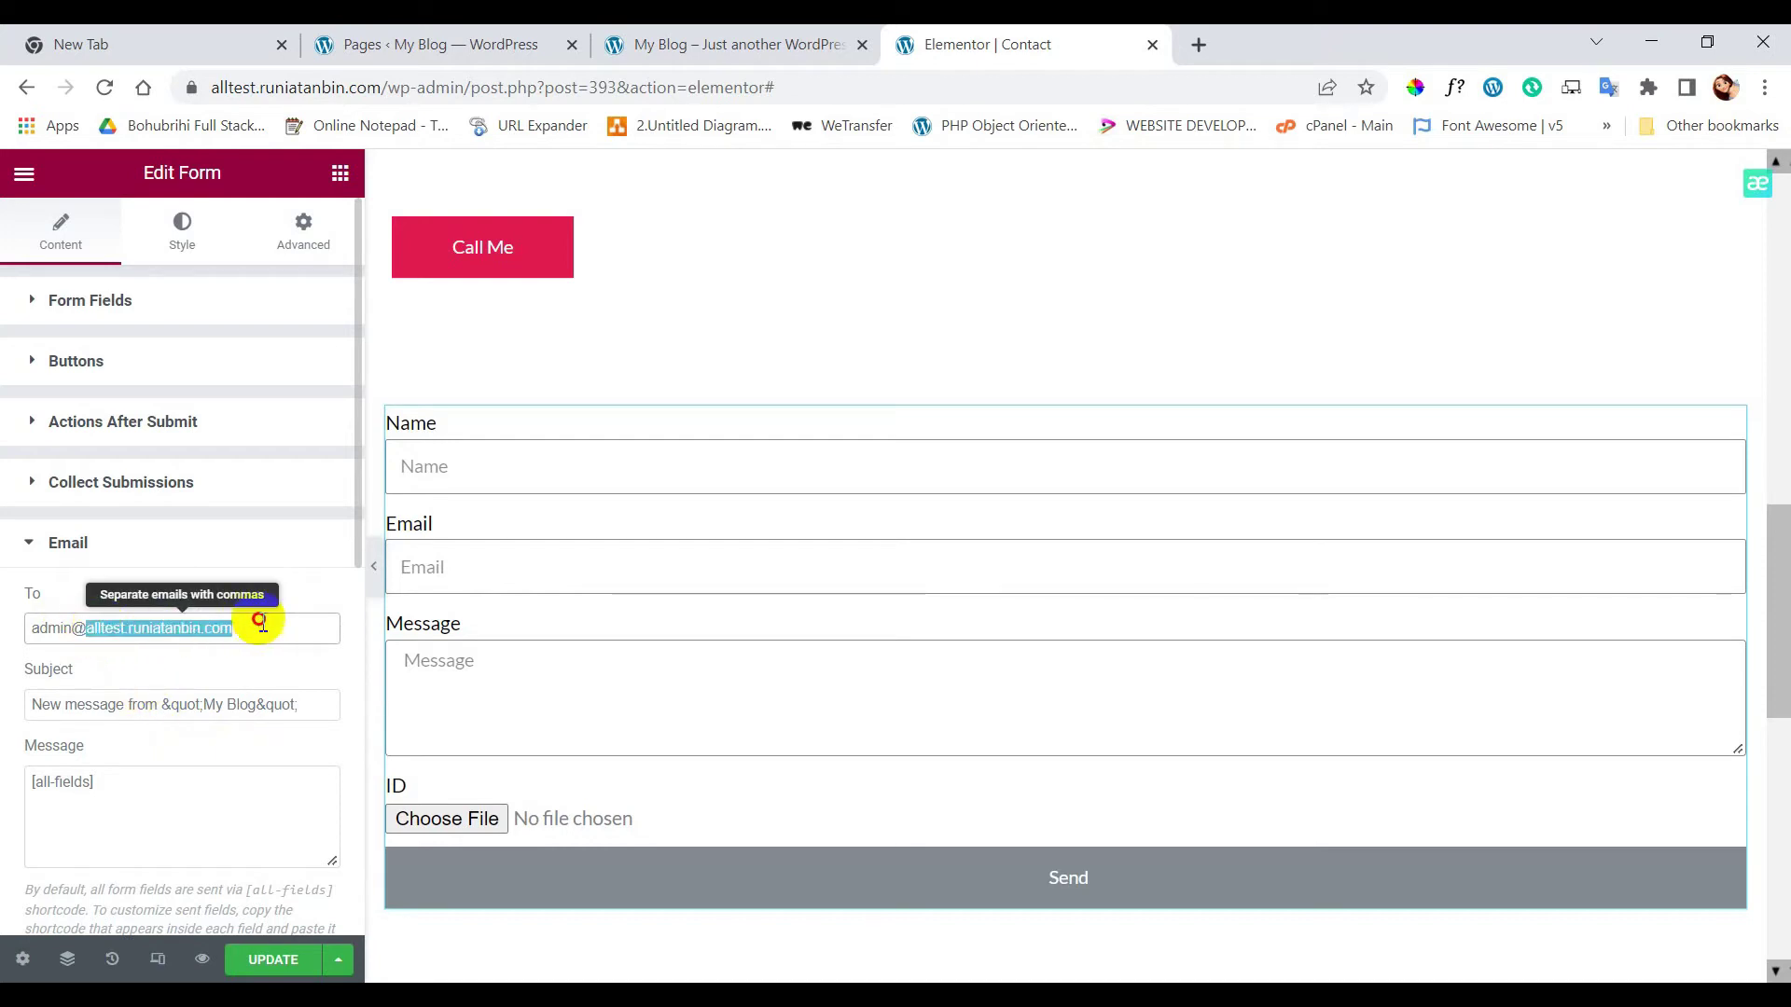
pyautogui.moveTo(162, 707); pyautogui.dragTo(314, 706)
pyautogui.hotkey('ctrl', 'v')
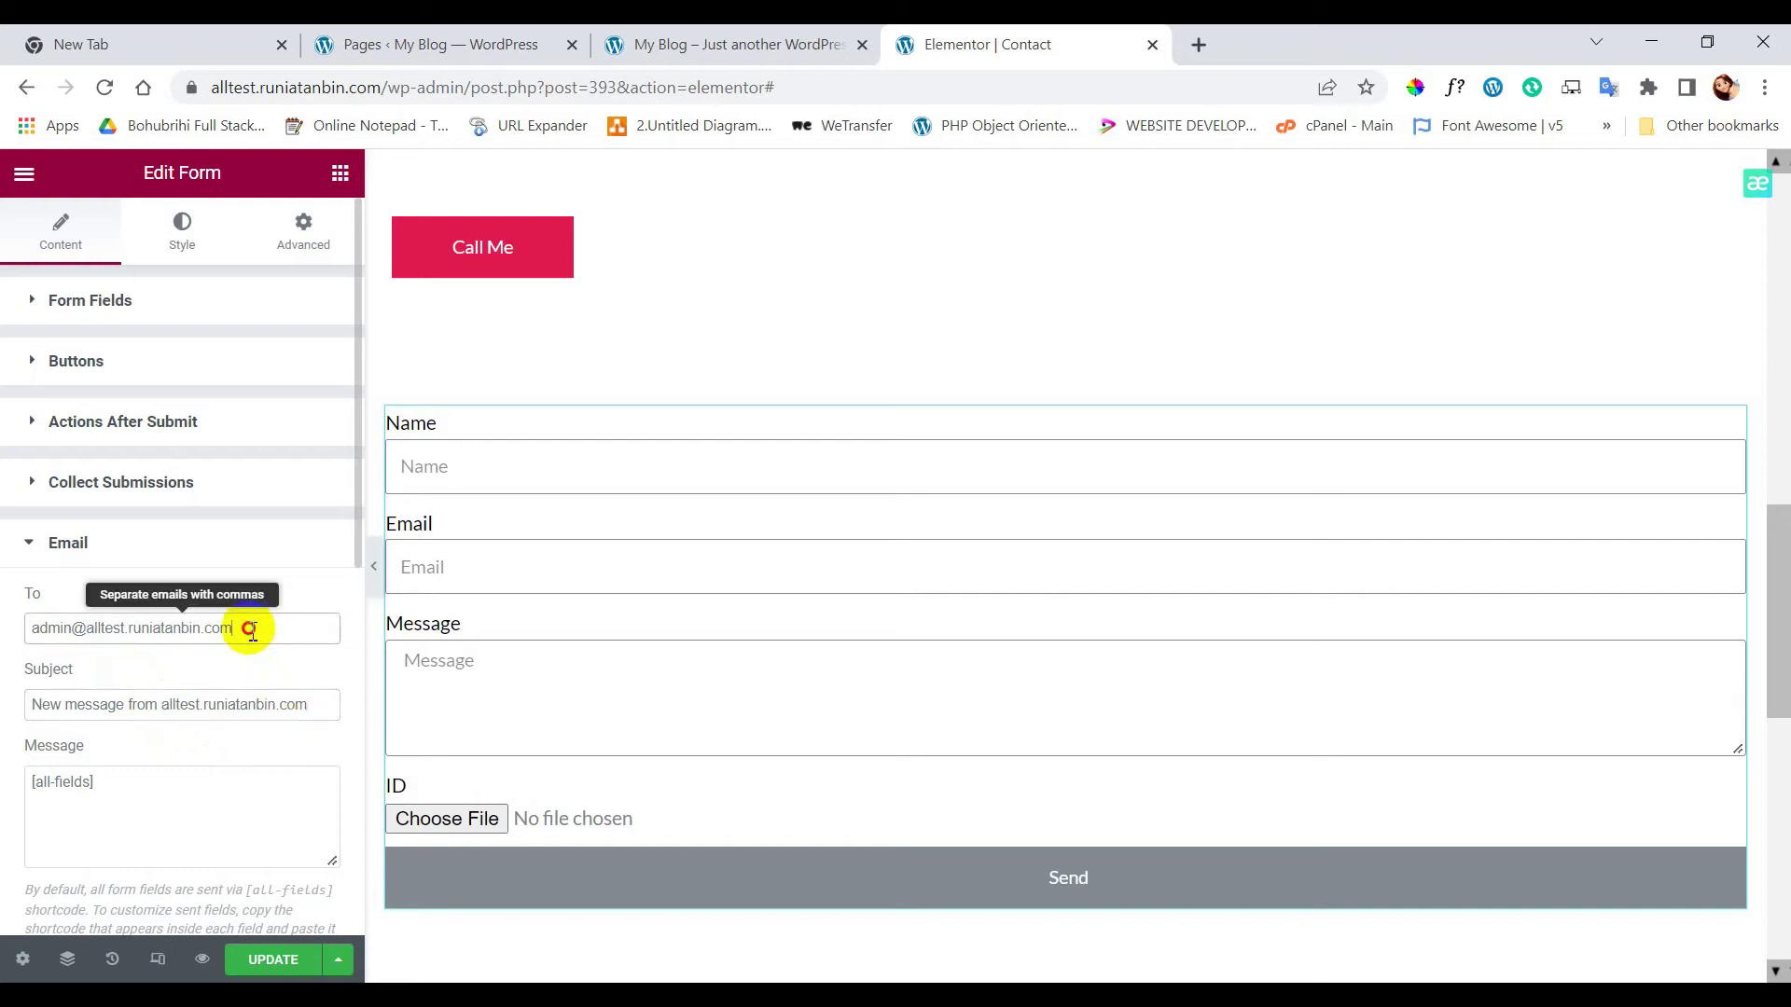
pyautogui.moveTo(249, 628); pyautogui.dragTo(4, 644)
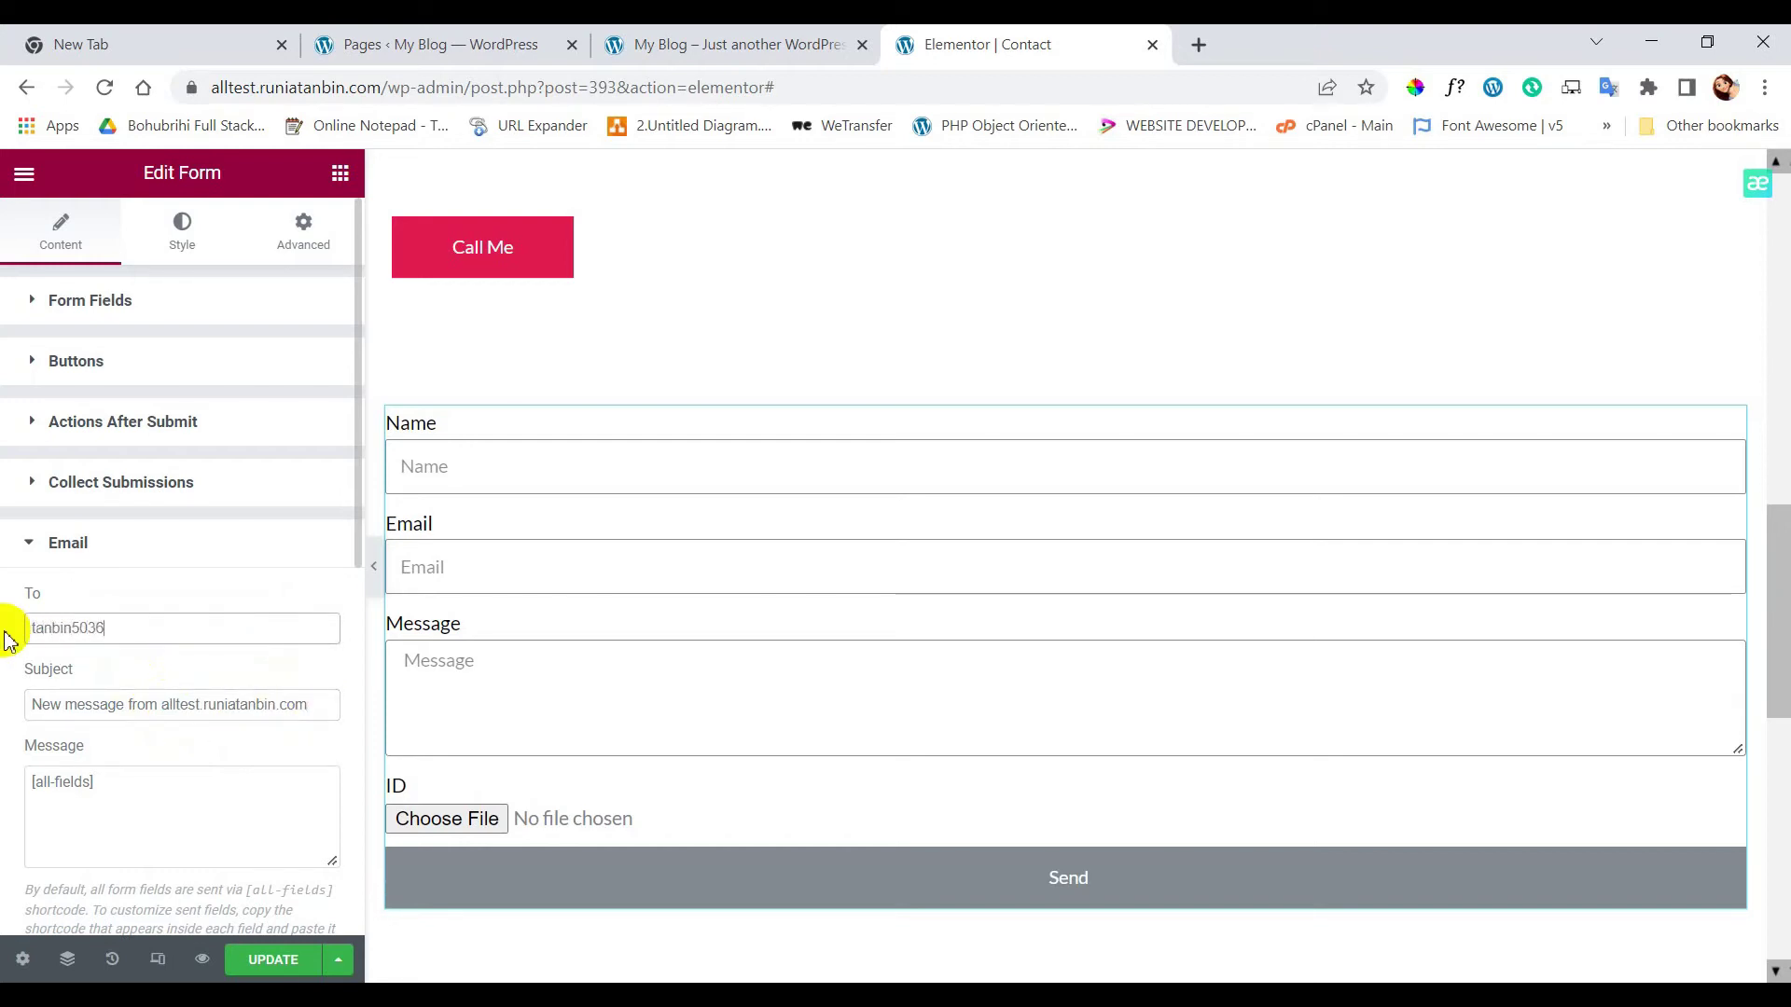
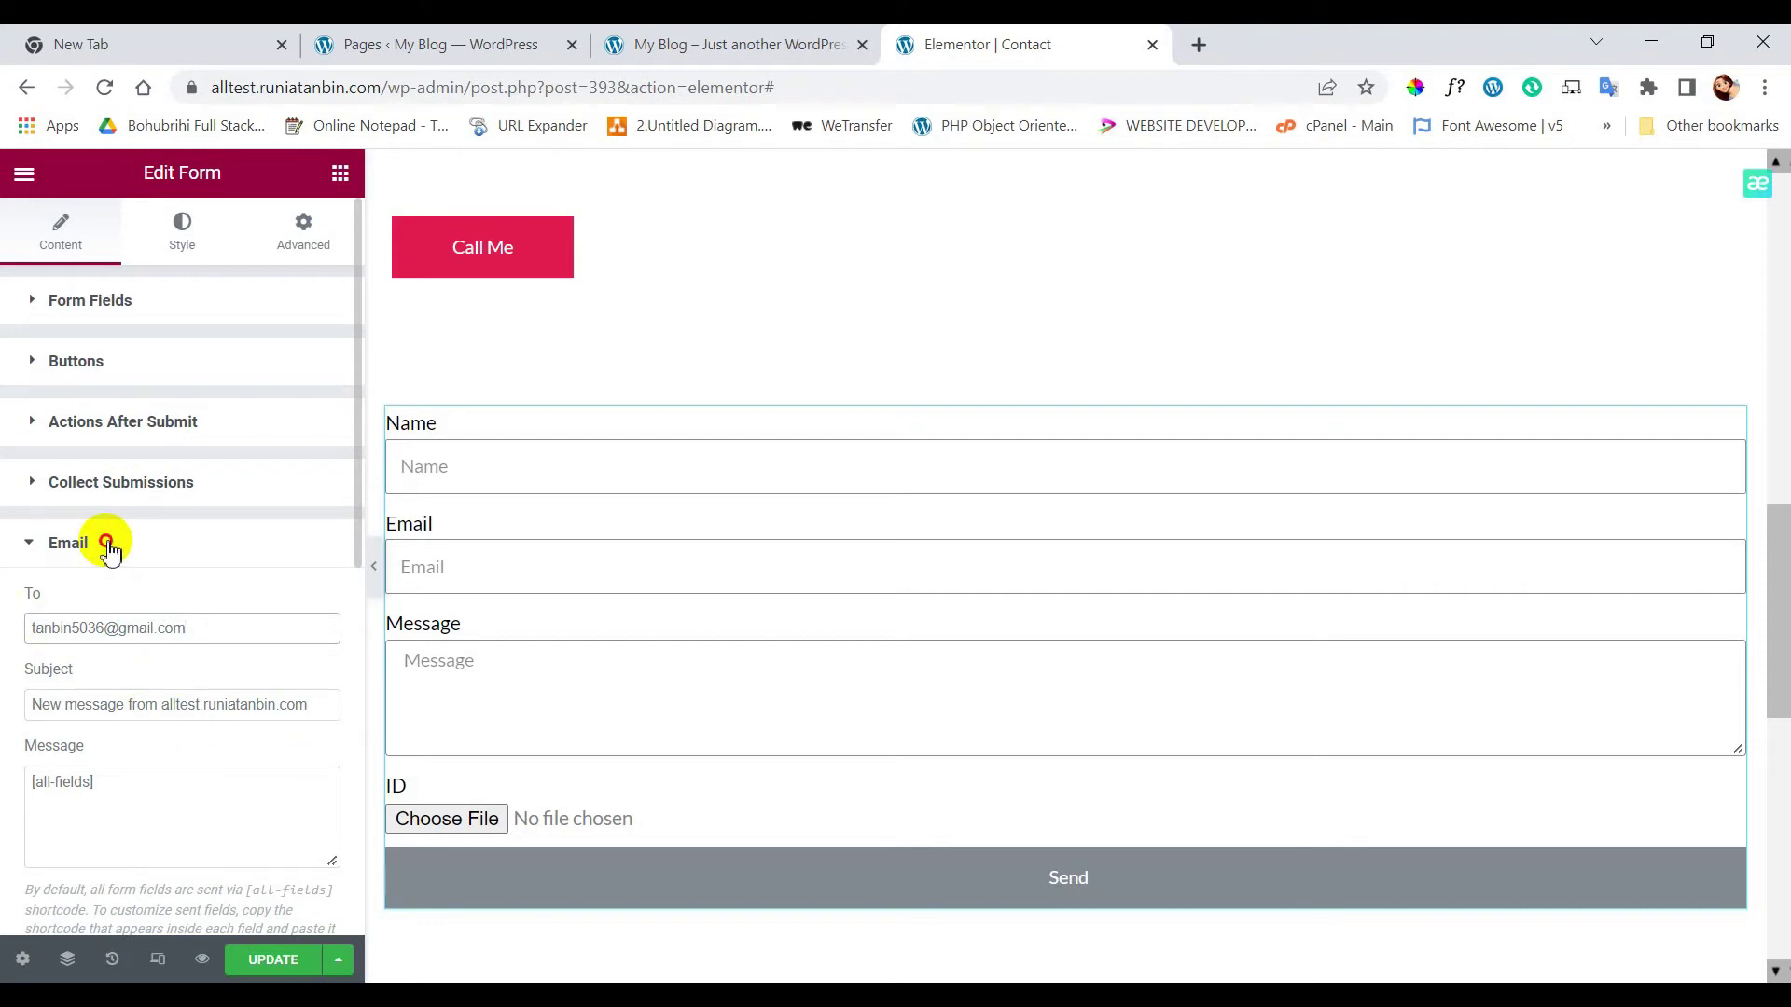
pyautogui.click(108, 548)
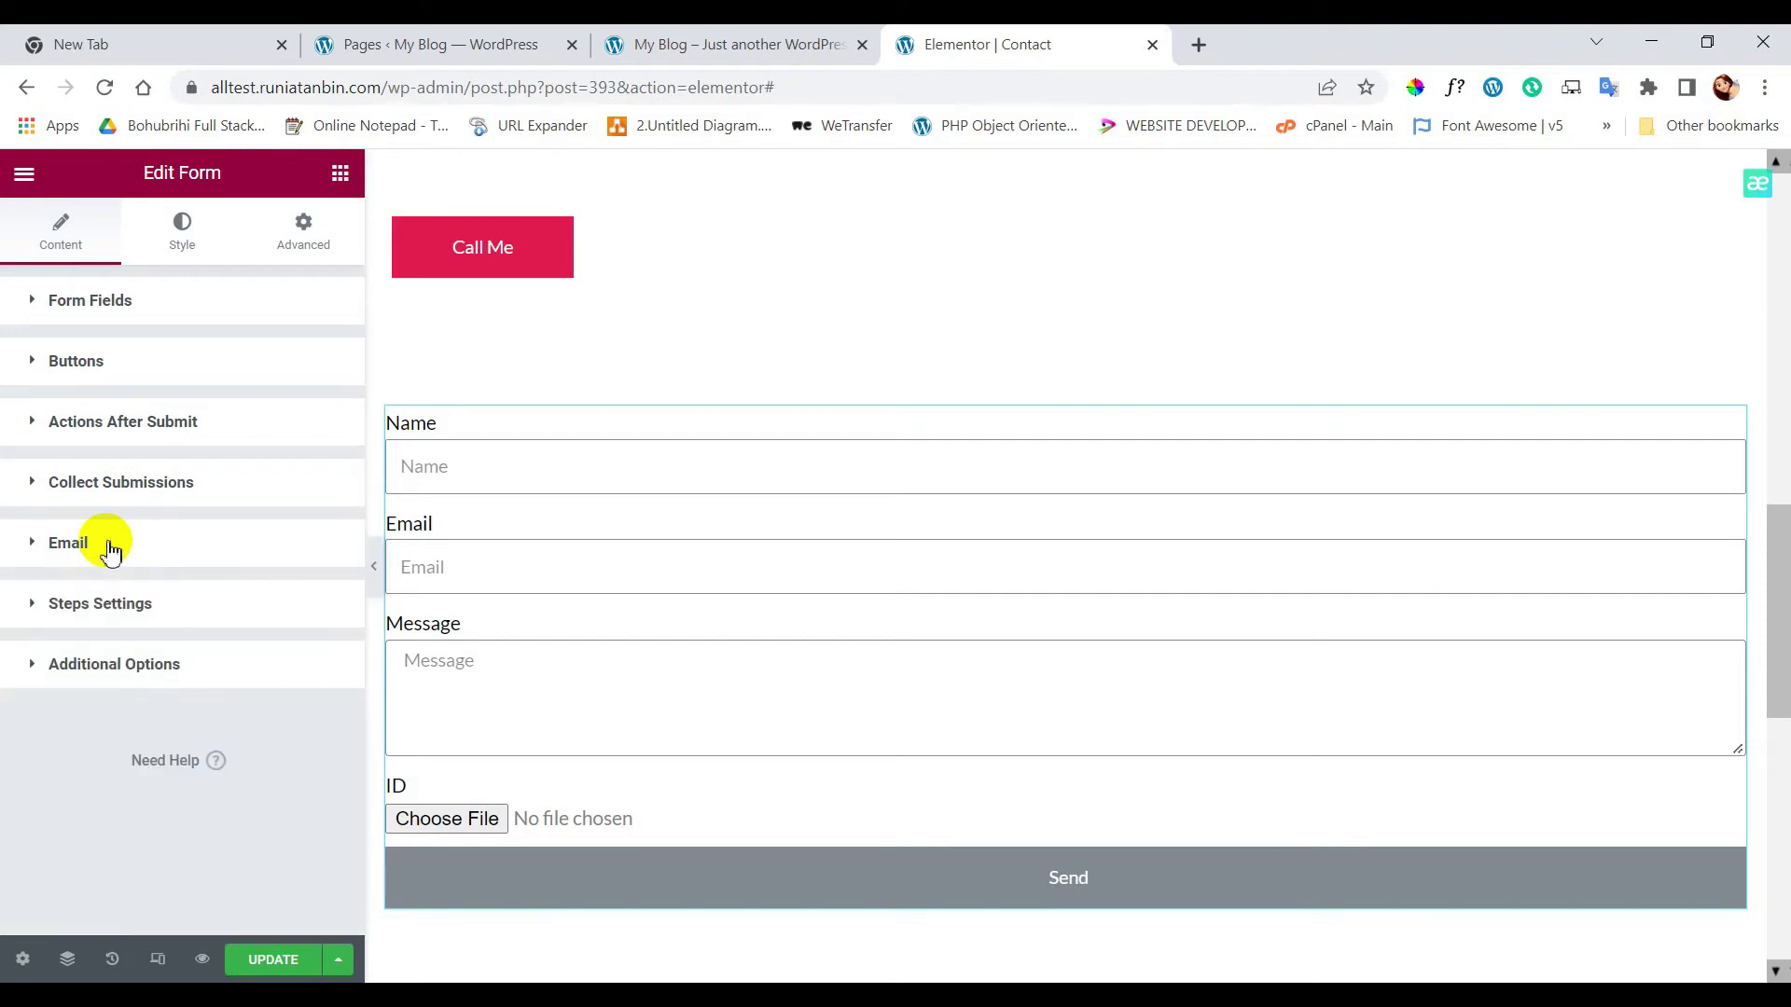
# - Open the form's Buttons styling options in the Style tab
pyautogui.click(126, 371)
pyautogui.click(127, 371)
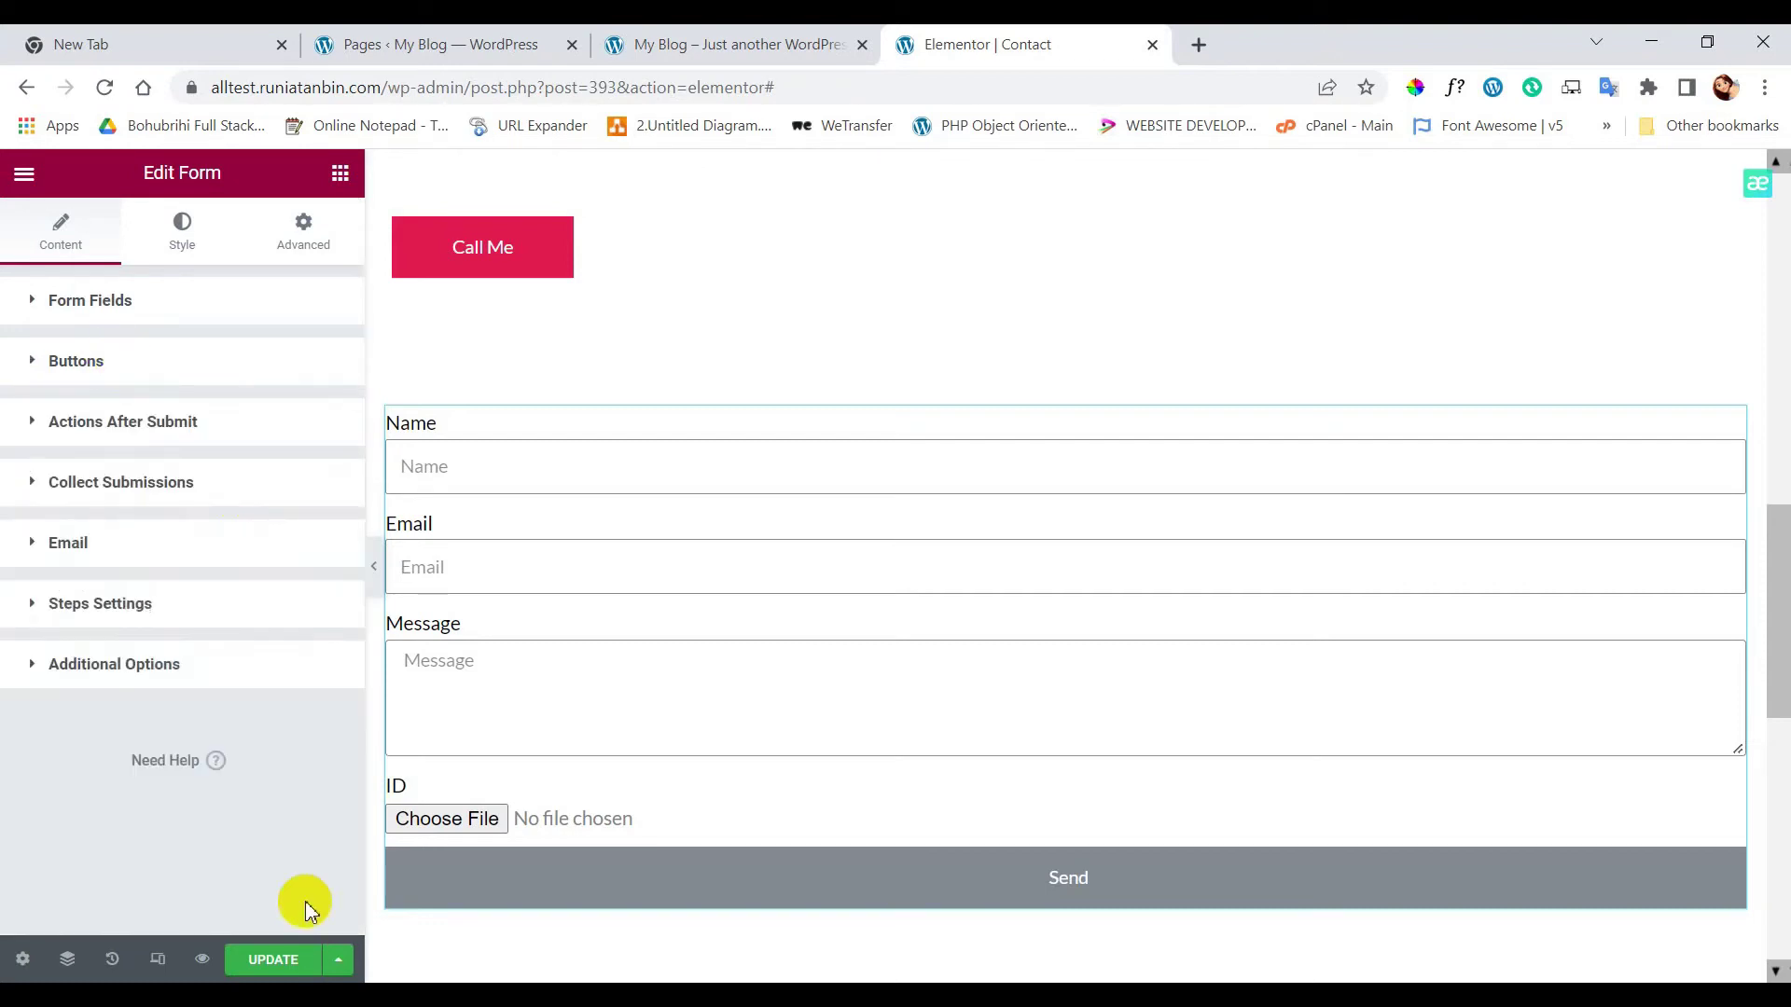
pyautogui.click(182, 231)
pyautogui.scroll(-5, 140, 556)
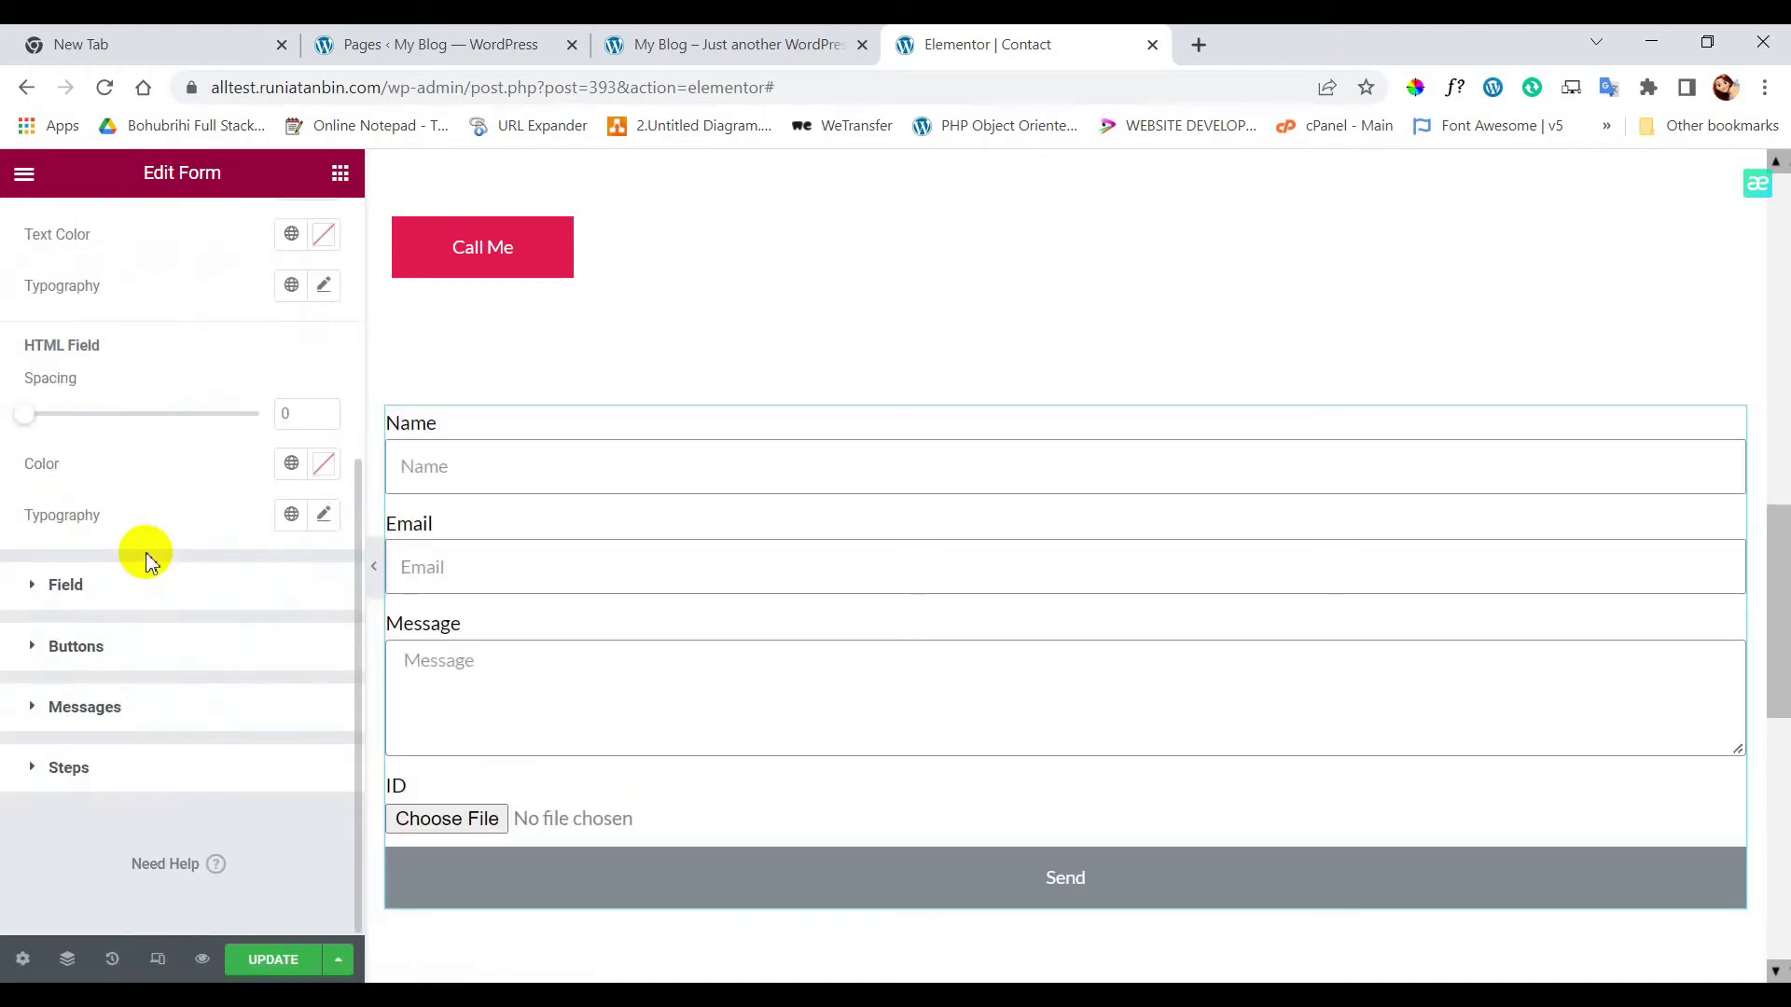
pyautogui.click(122, 649)
pyautogui.scroll(-1, 124, 653)
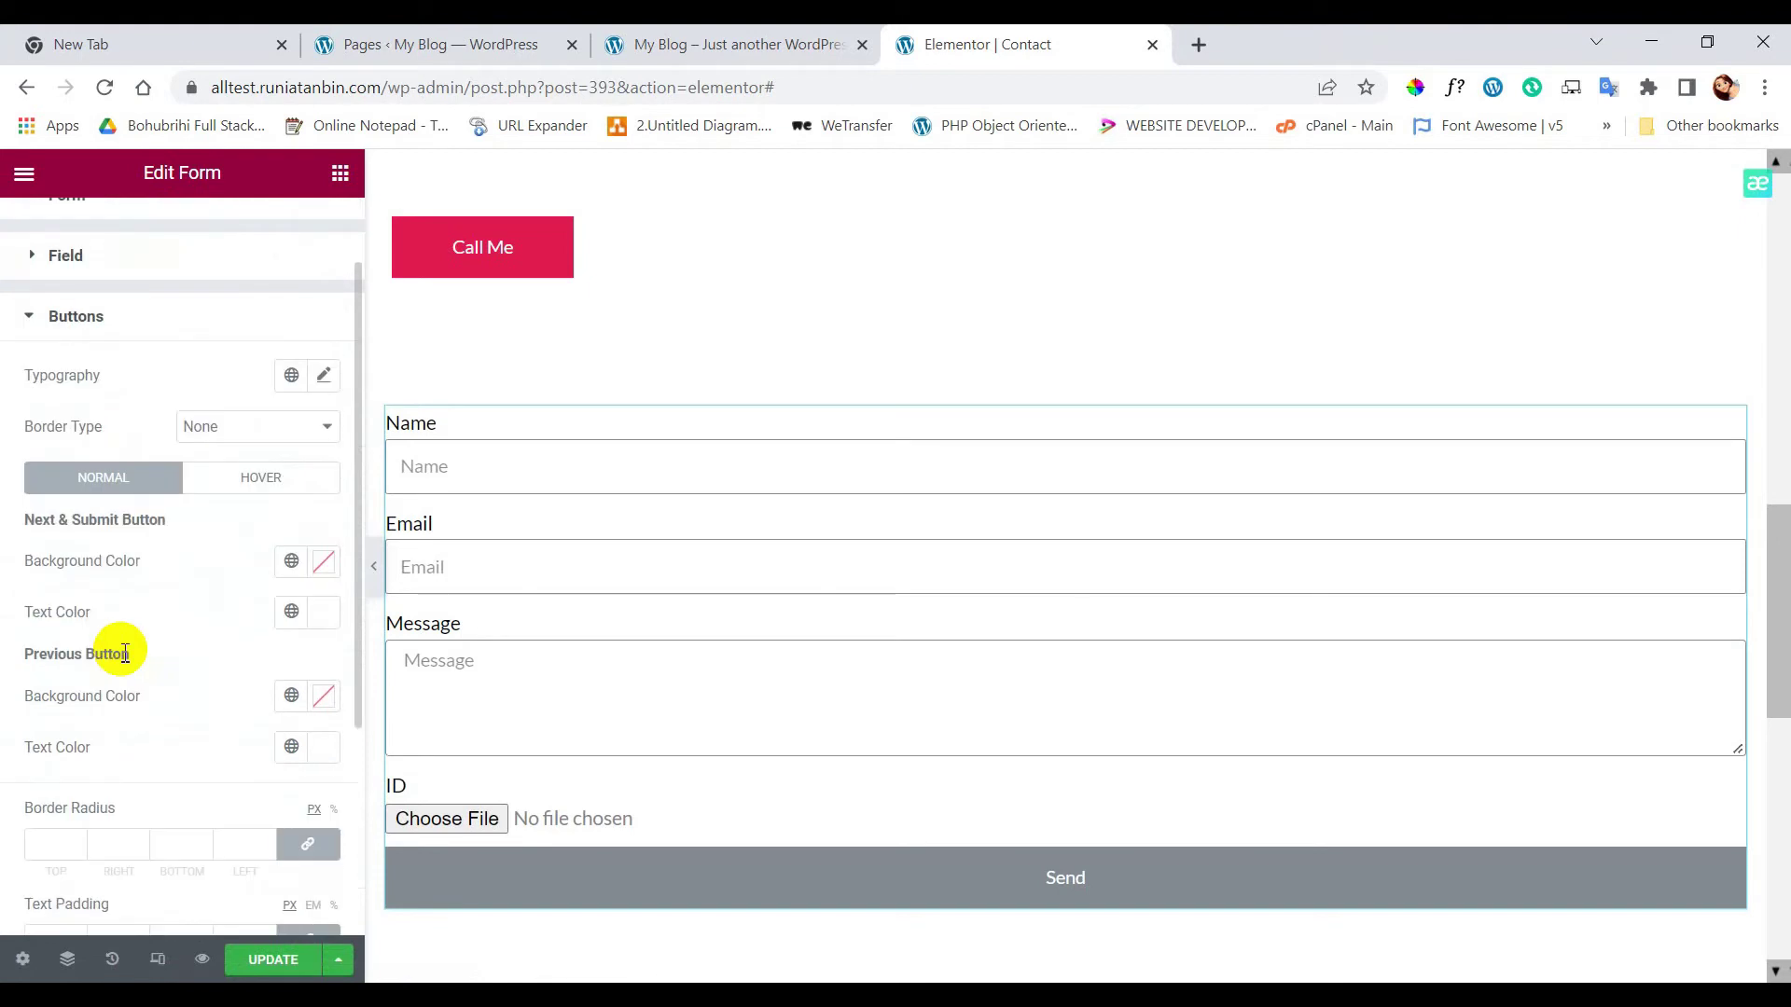
# - Give the Send button a #D1175B pink background colour
pyautogui.click(324, 562)
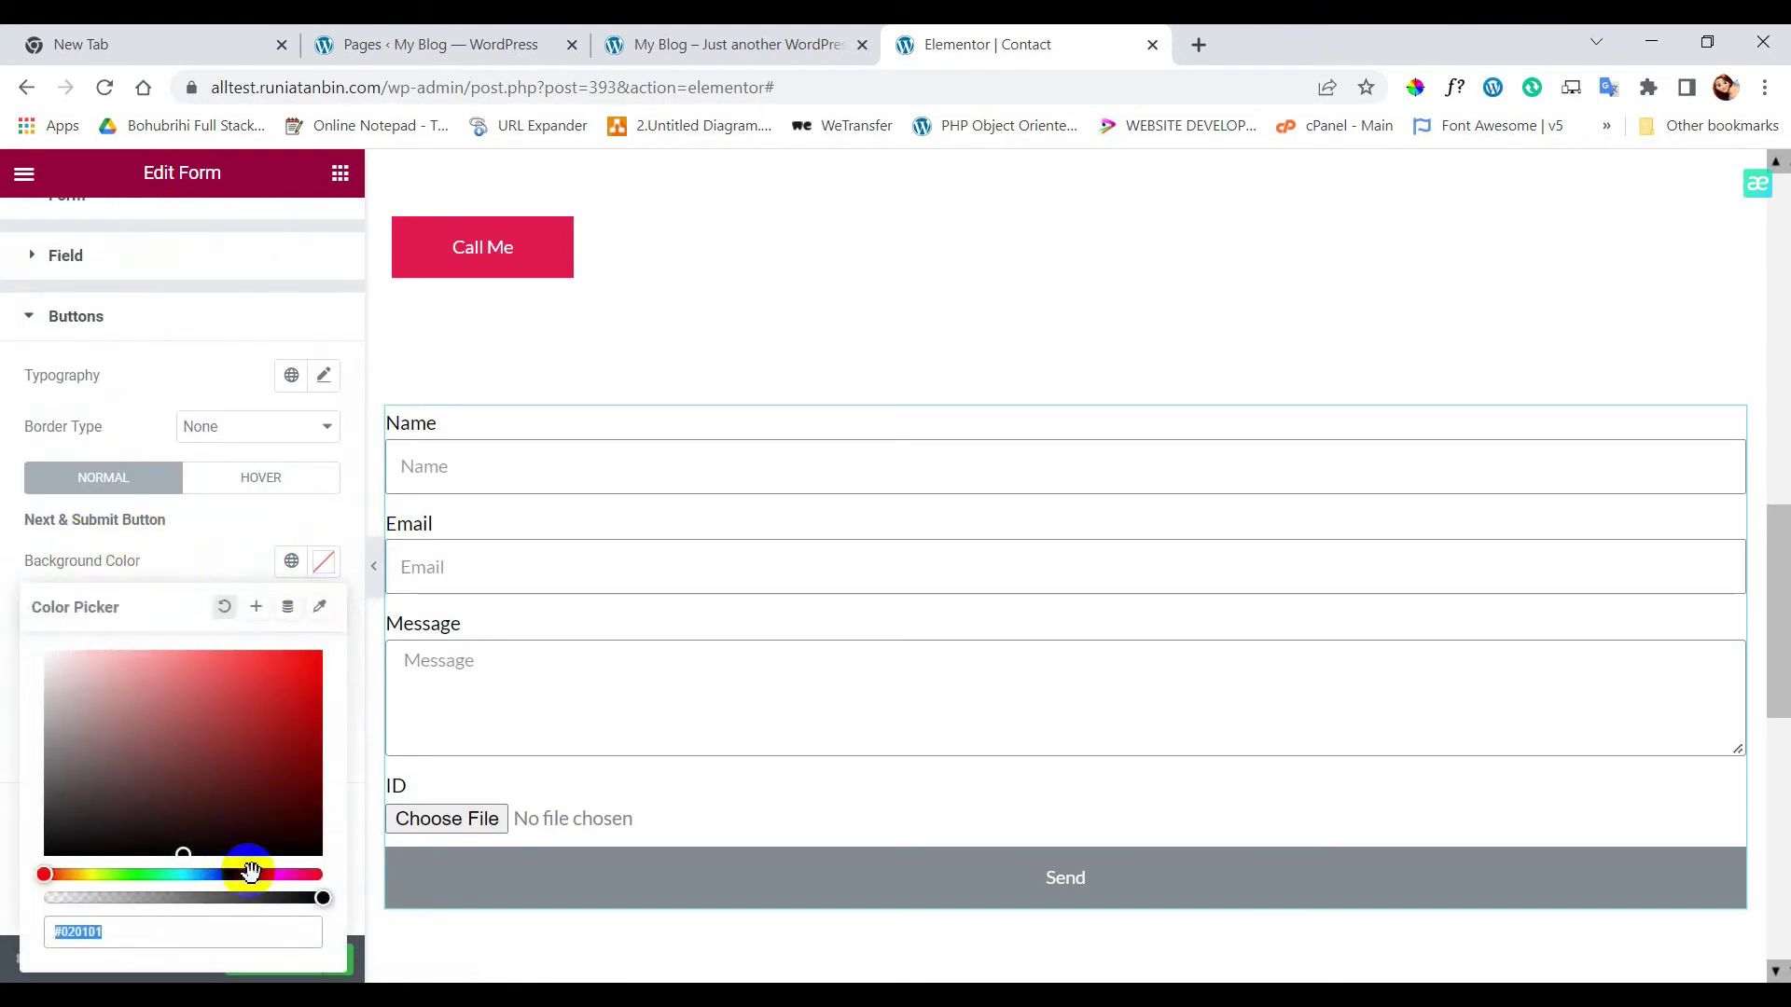
pyautogui.click(255, 681)
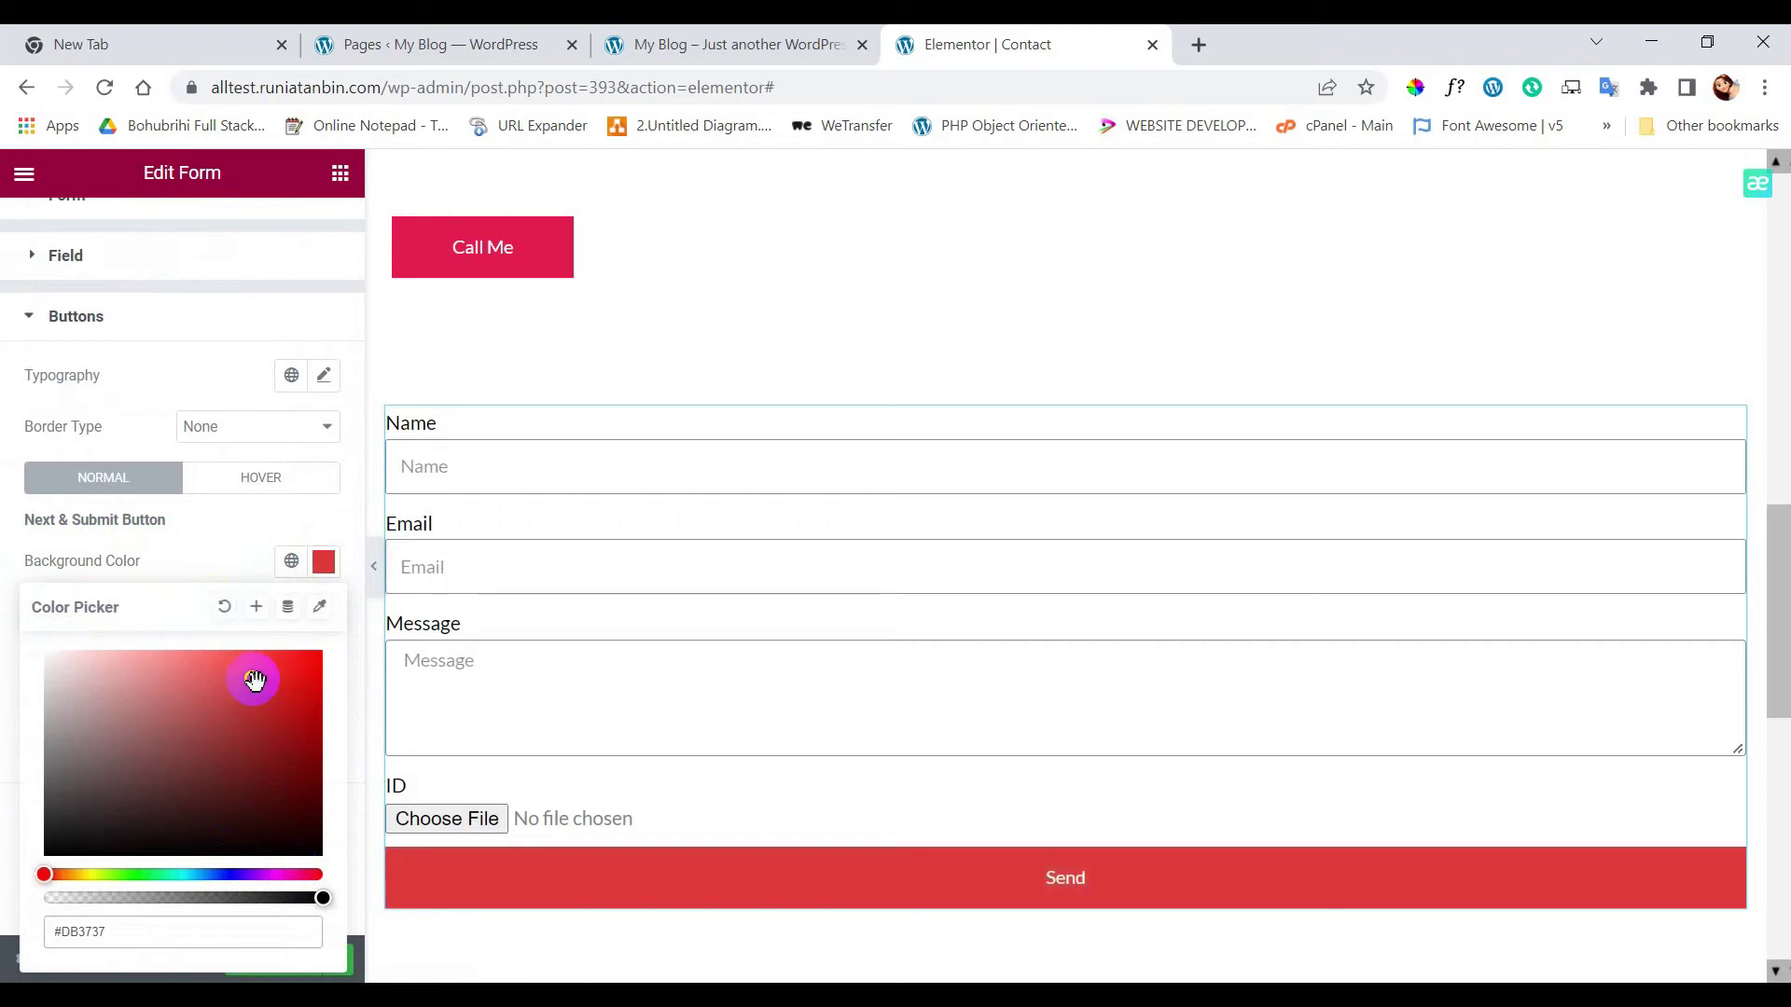
pyautogui.click(295, 875)
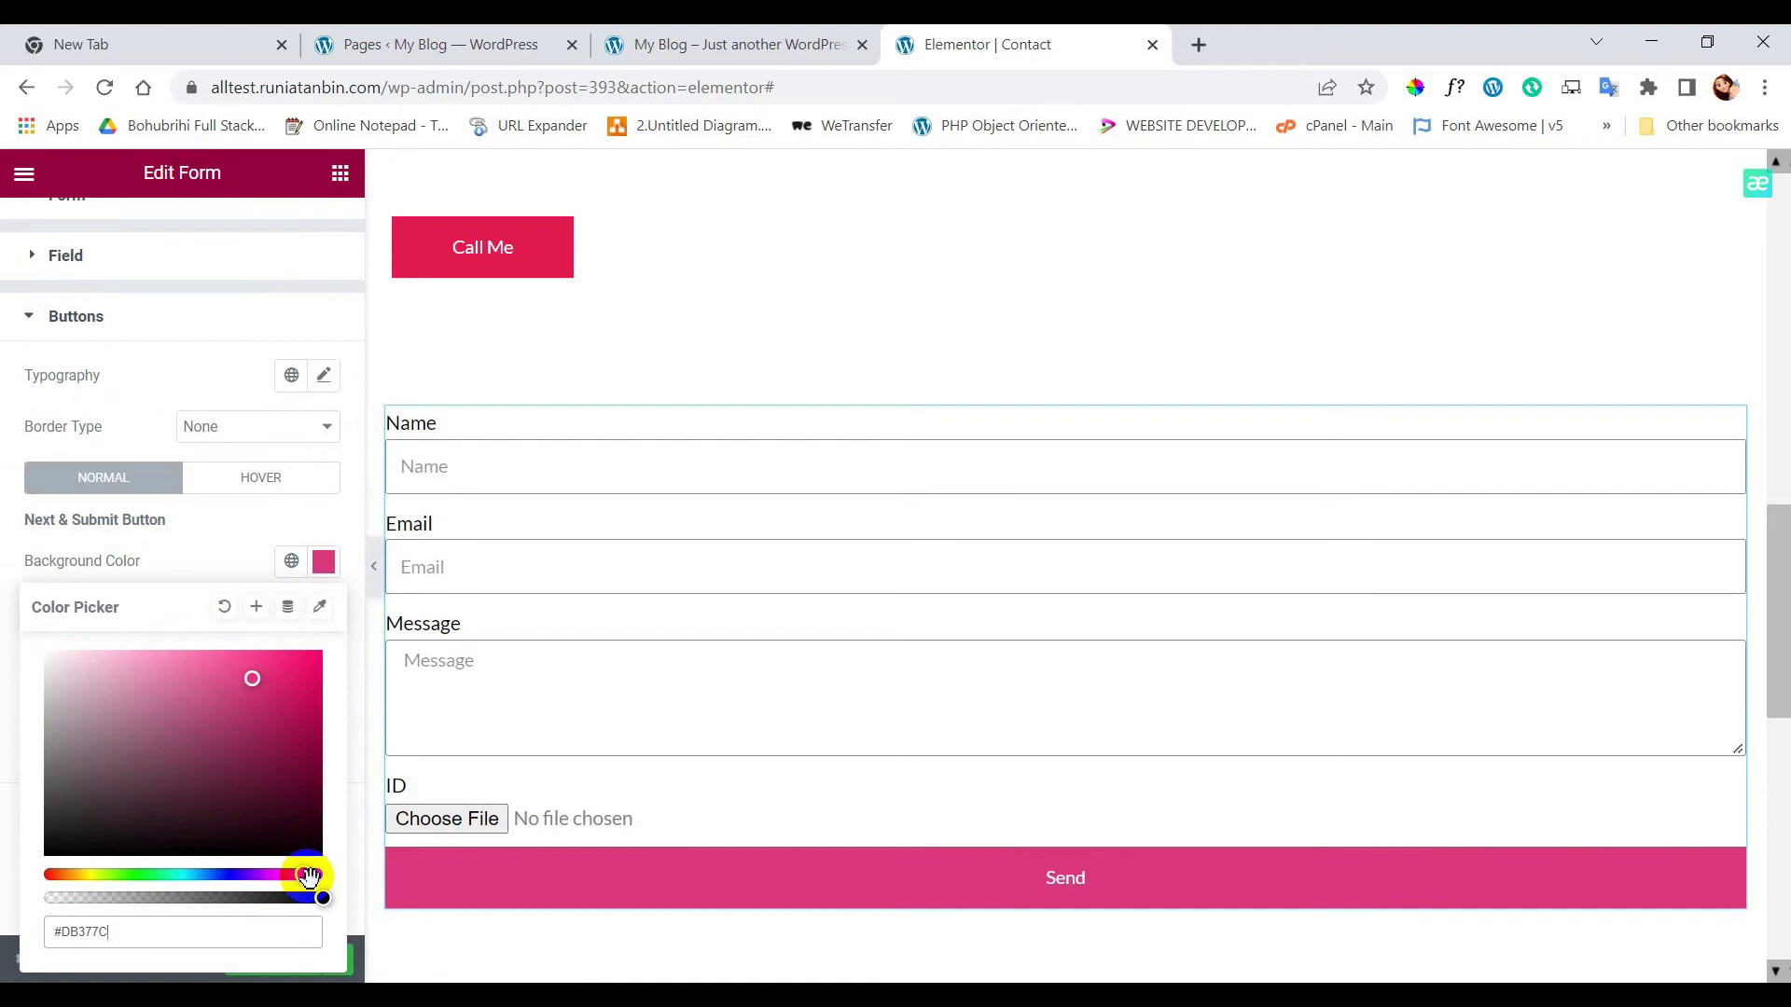
pyautogui.click(278, 681)
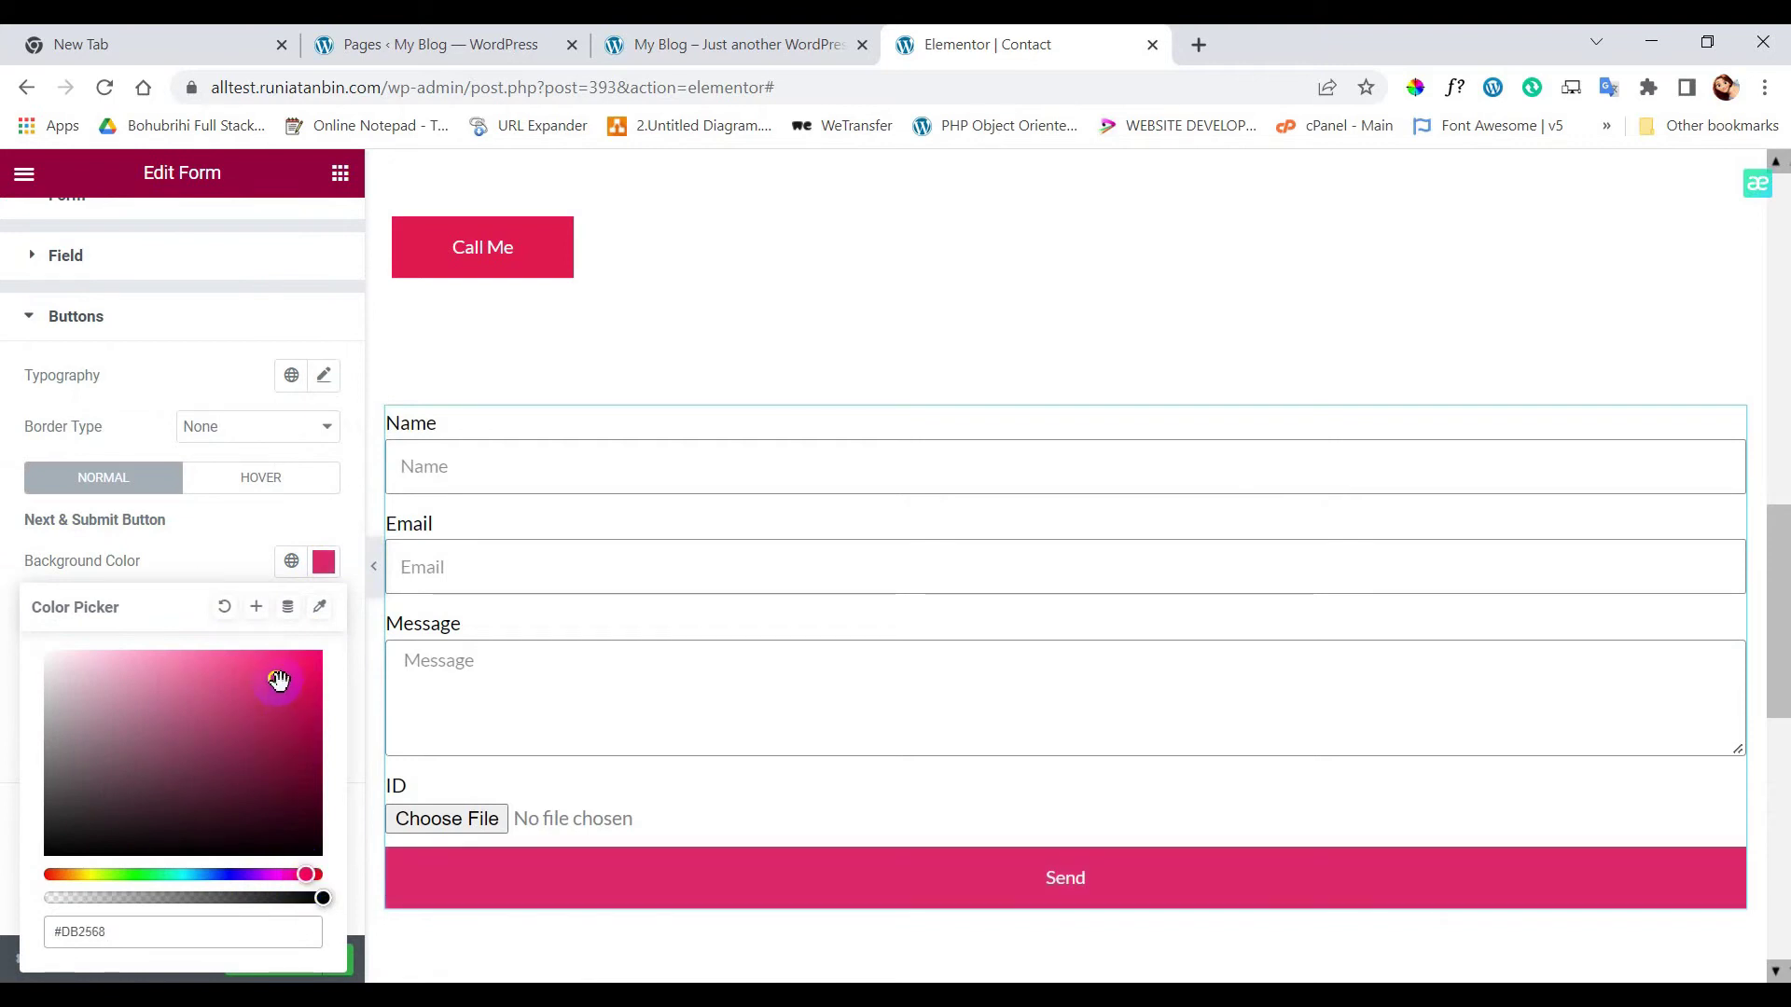
pyautogui.click(294, 690)
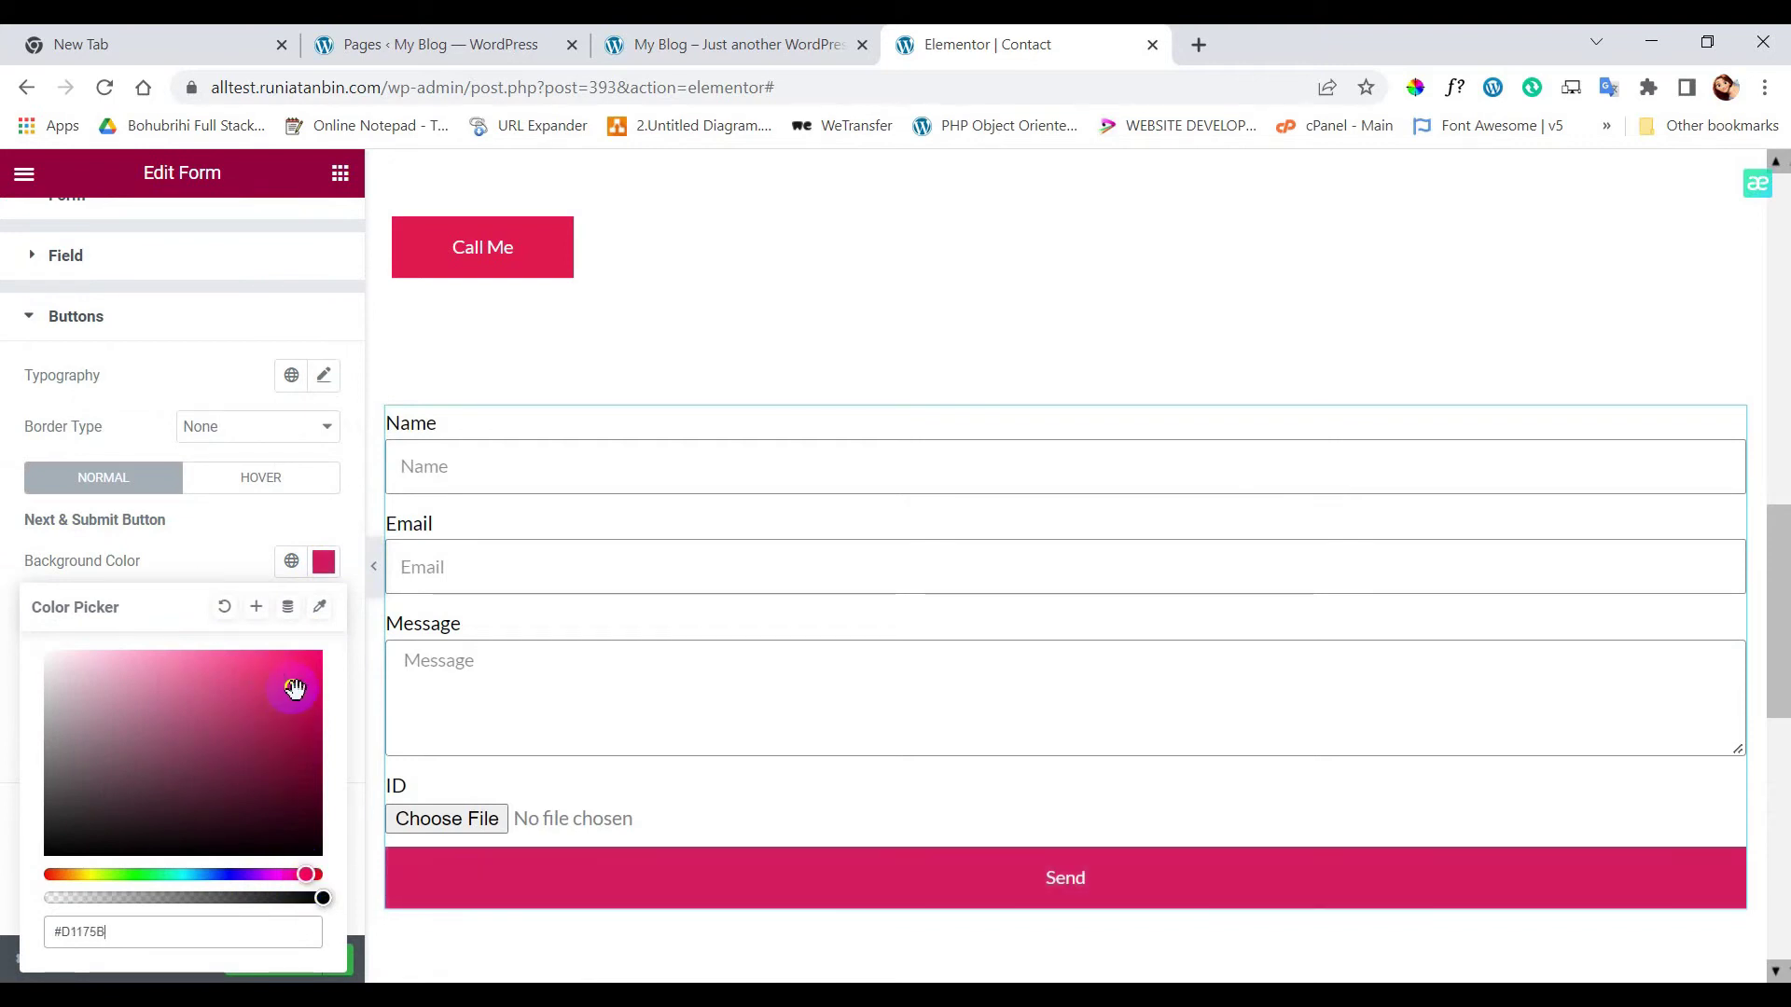
pyautogui.click(228, 551)
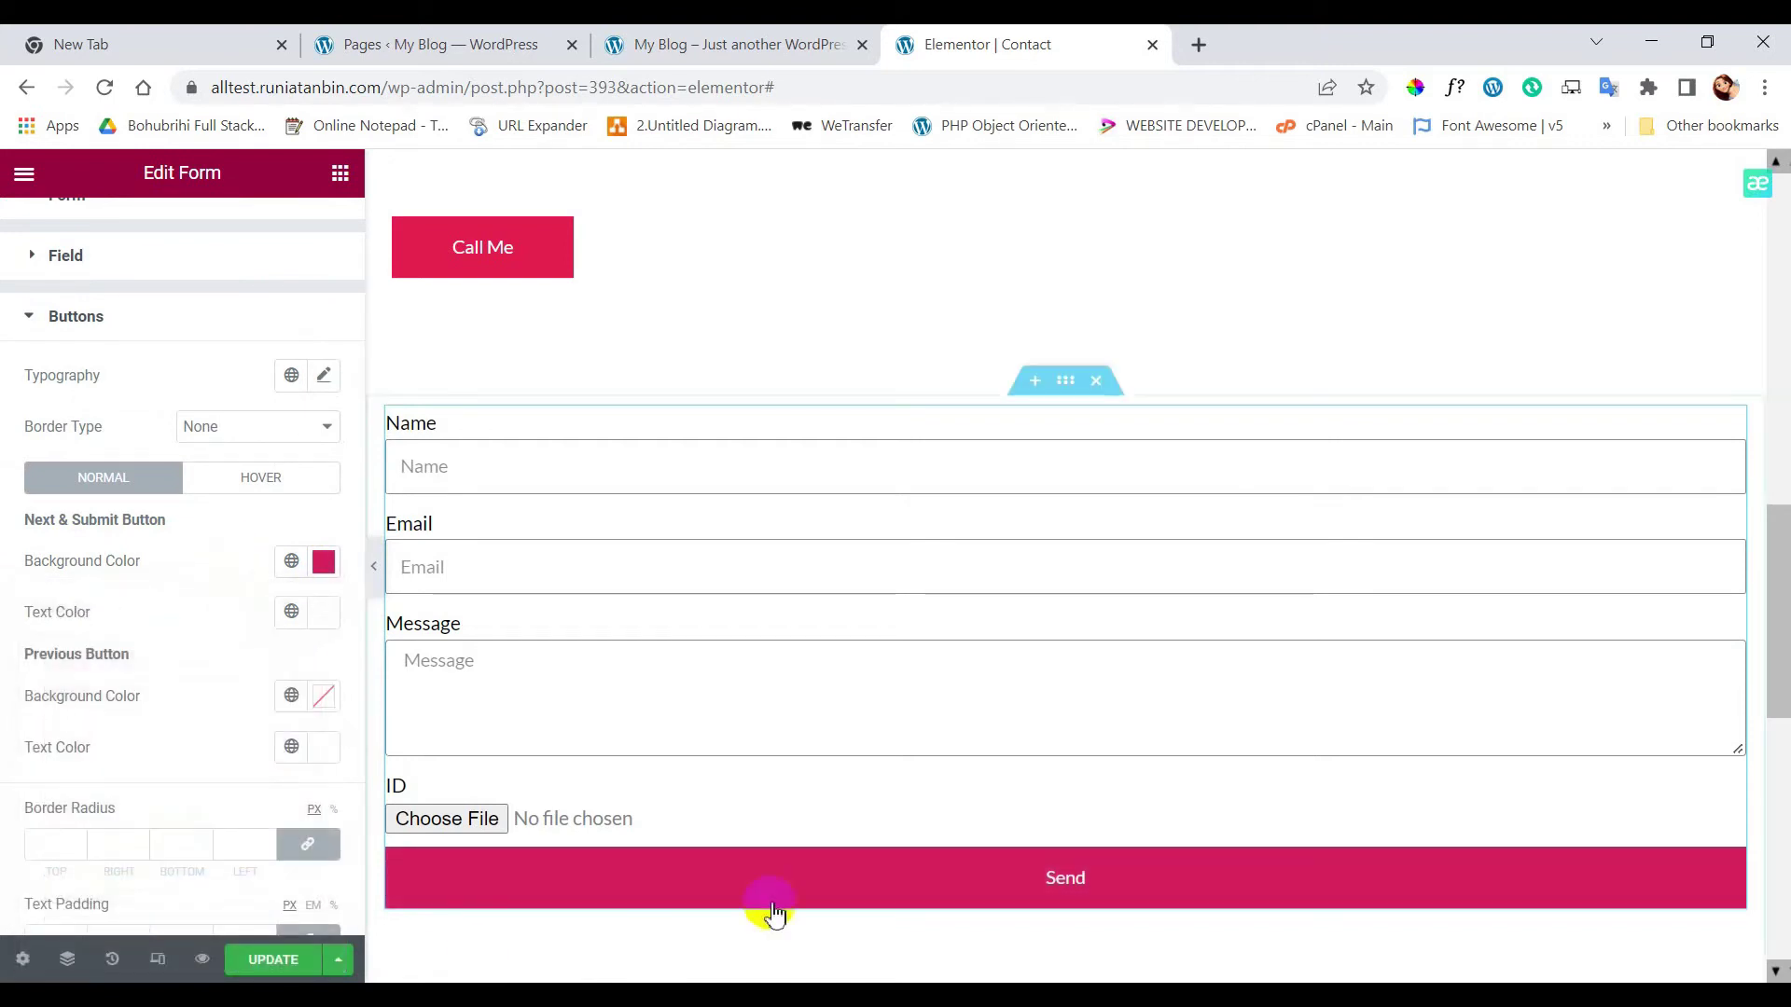
pyautogui.click(250, 485)
pyautogui.click(82, 490)
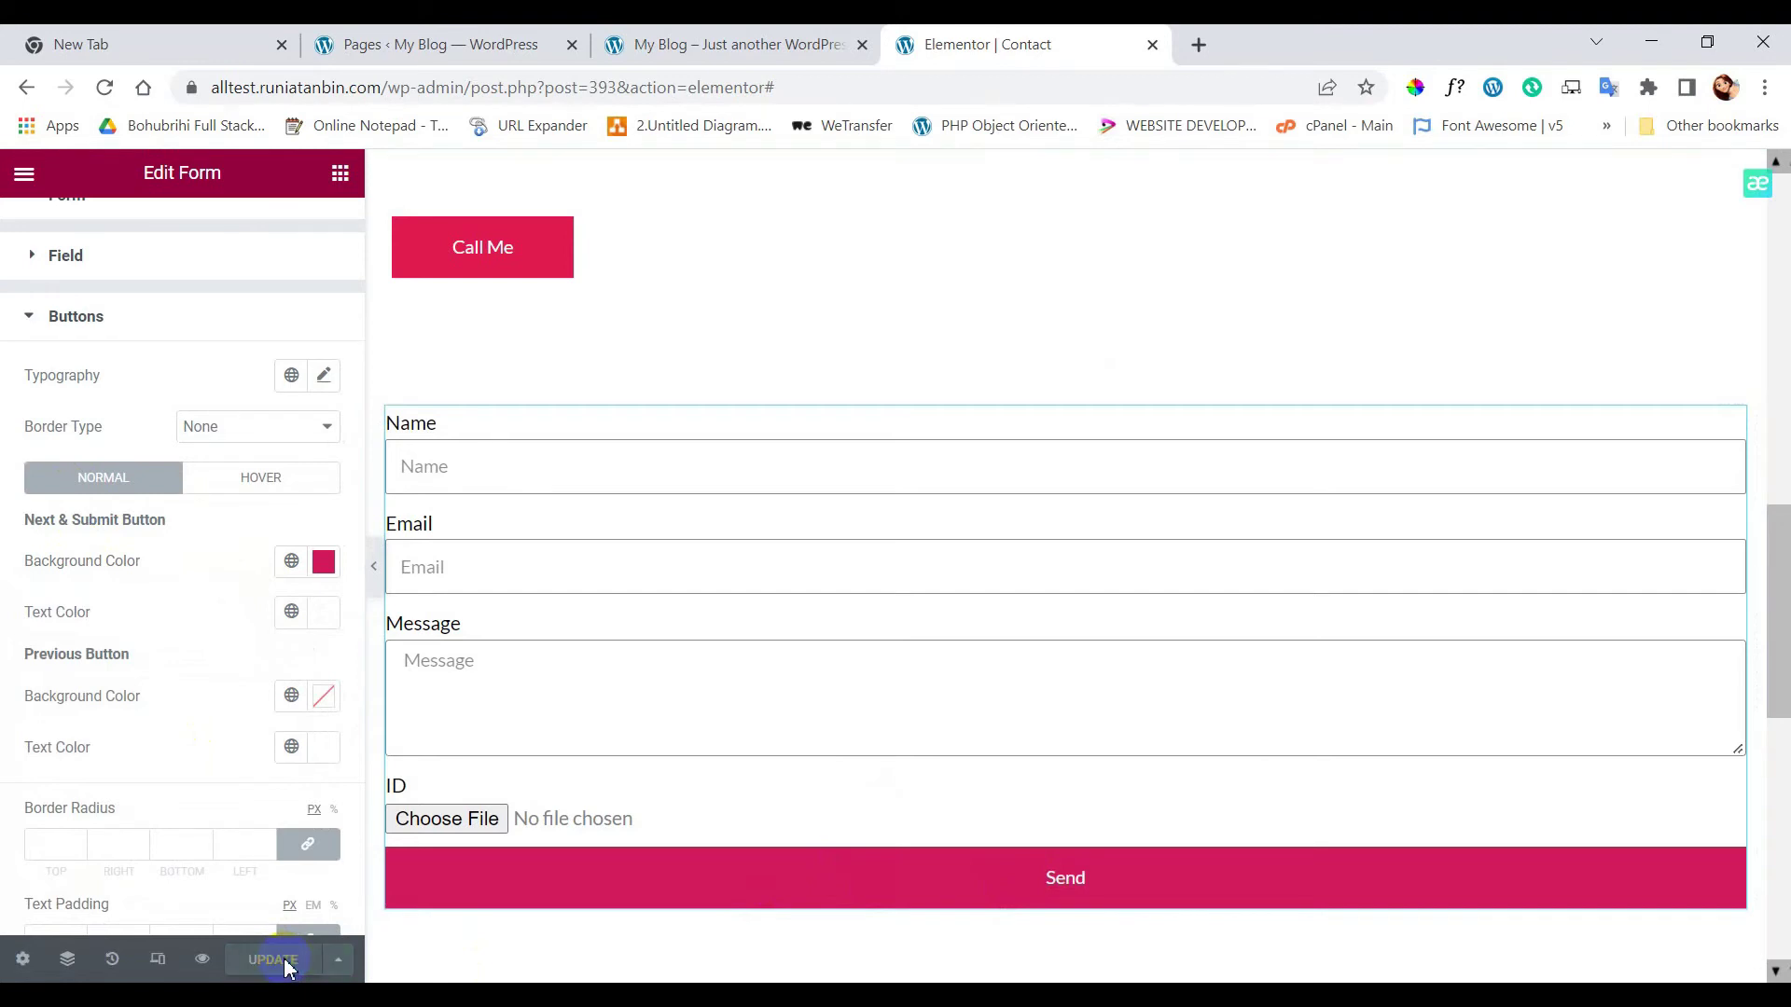
# - Preview the Contact page and fill in a name, an autofilled email and 'my message'
pyautogui.click(203, 961)
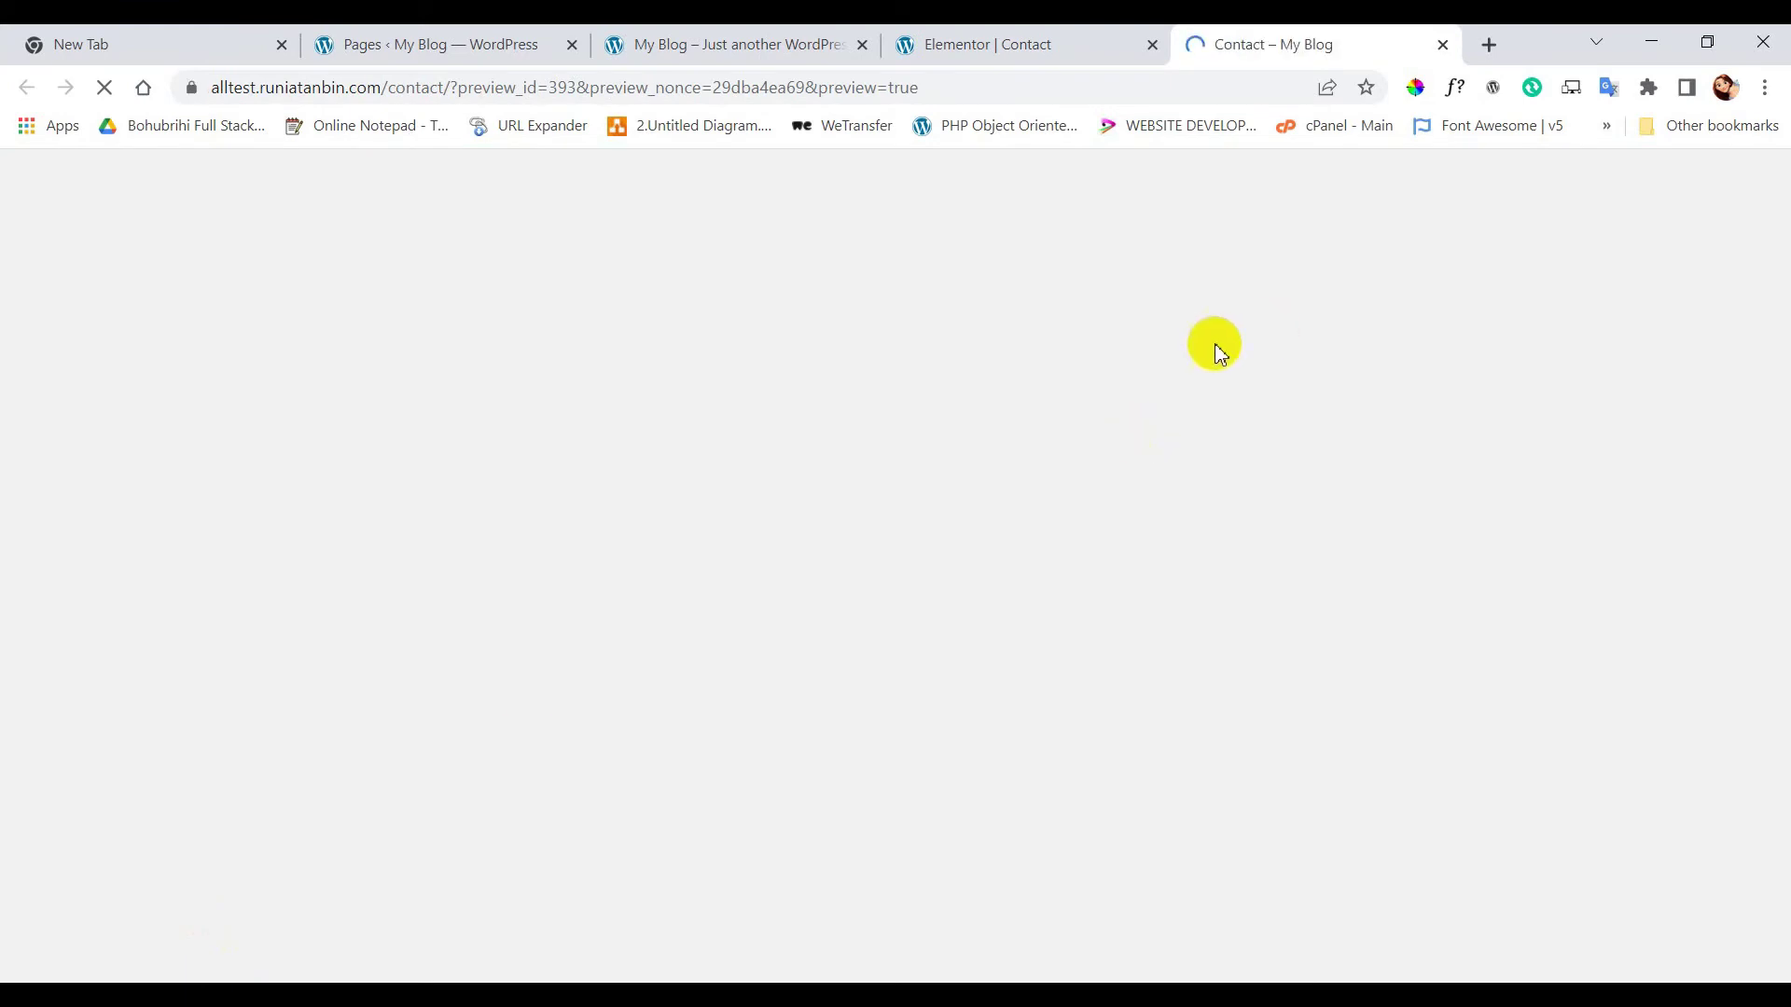
pyautogui.scroll(-15, 1016, 420)
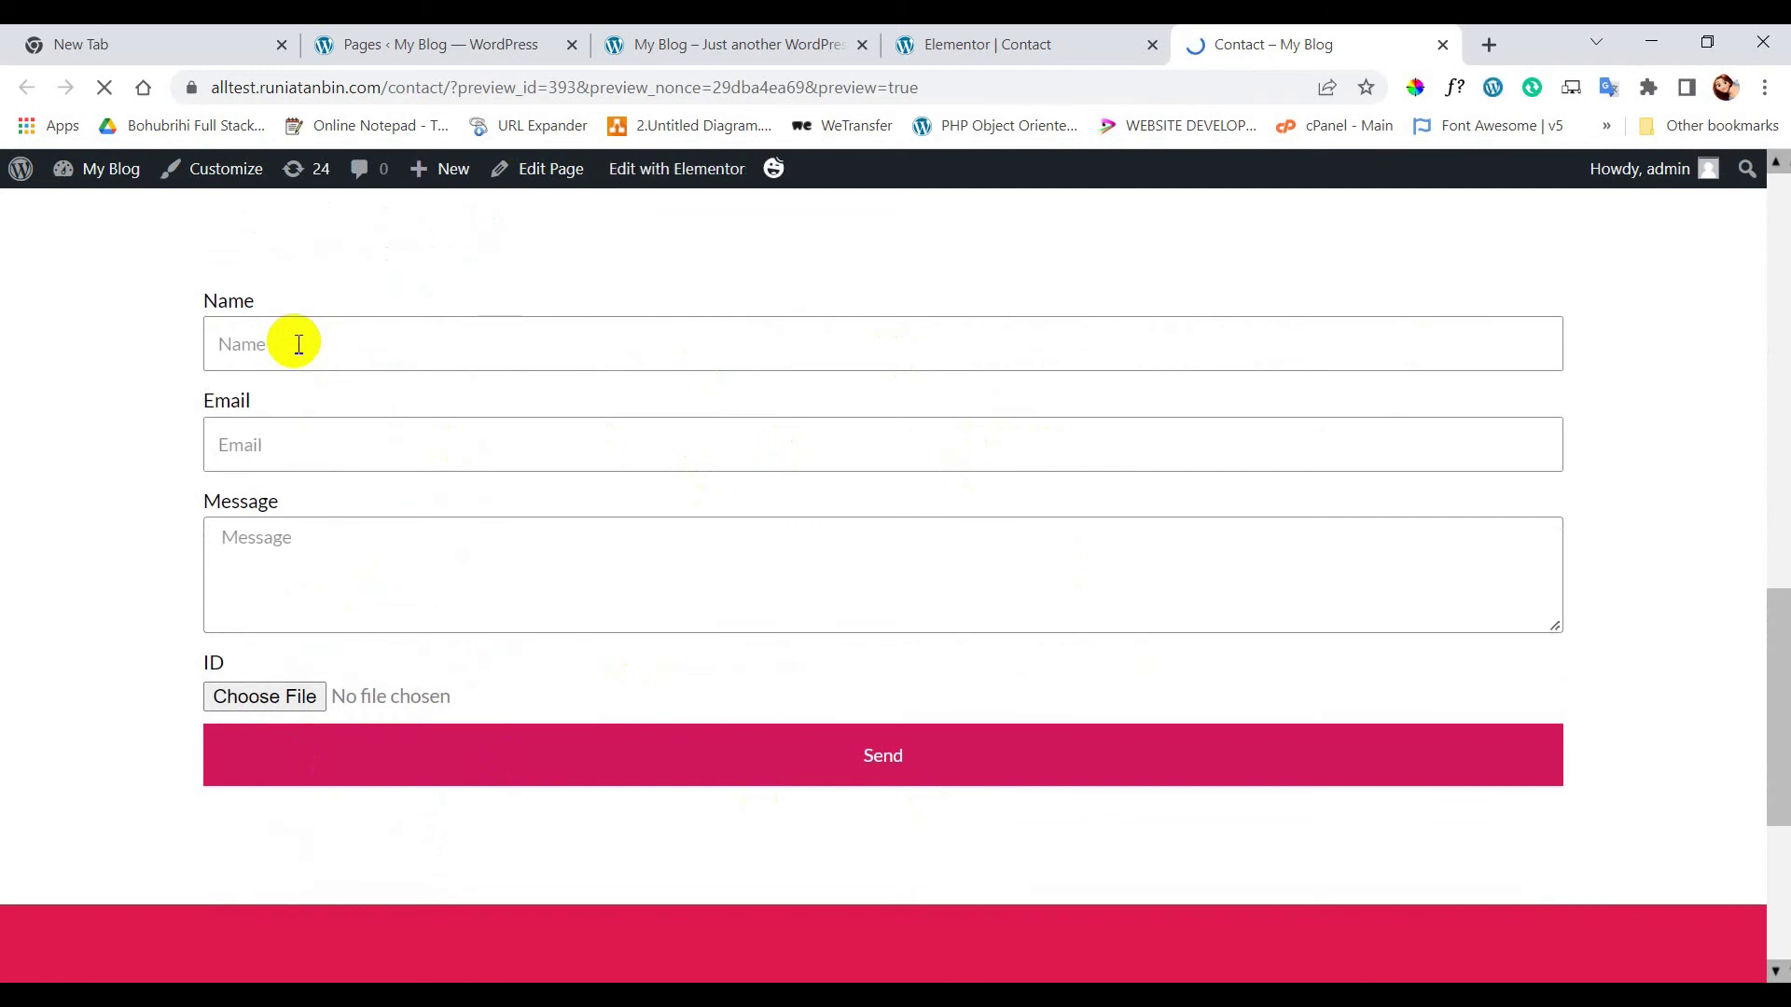
pyautogui.click(298, 344)
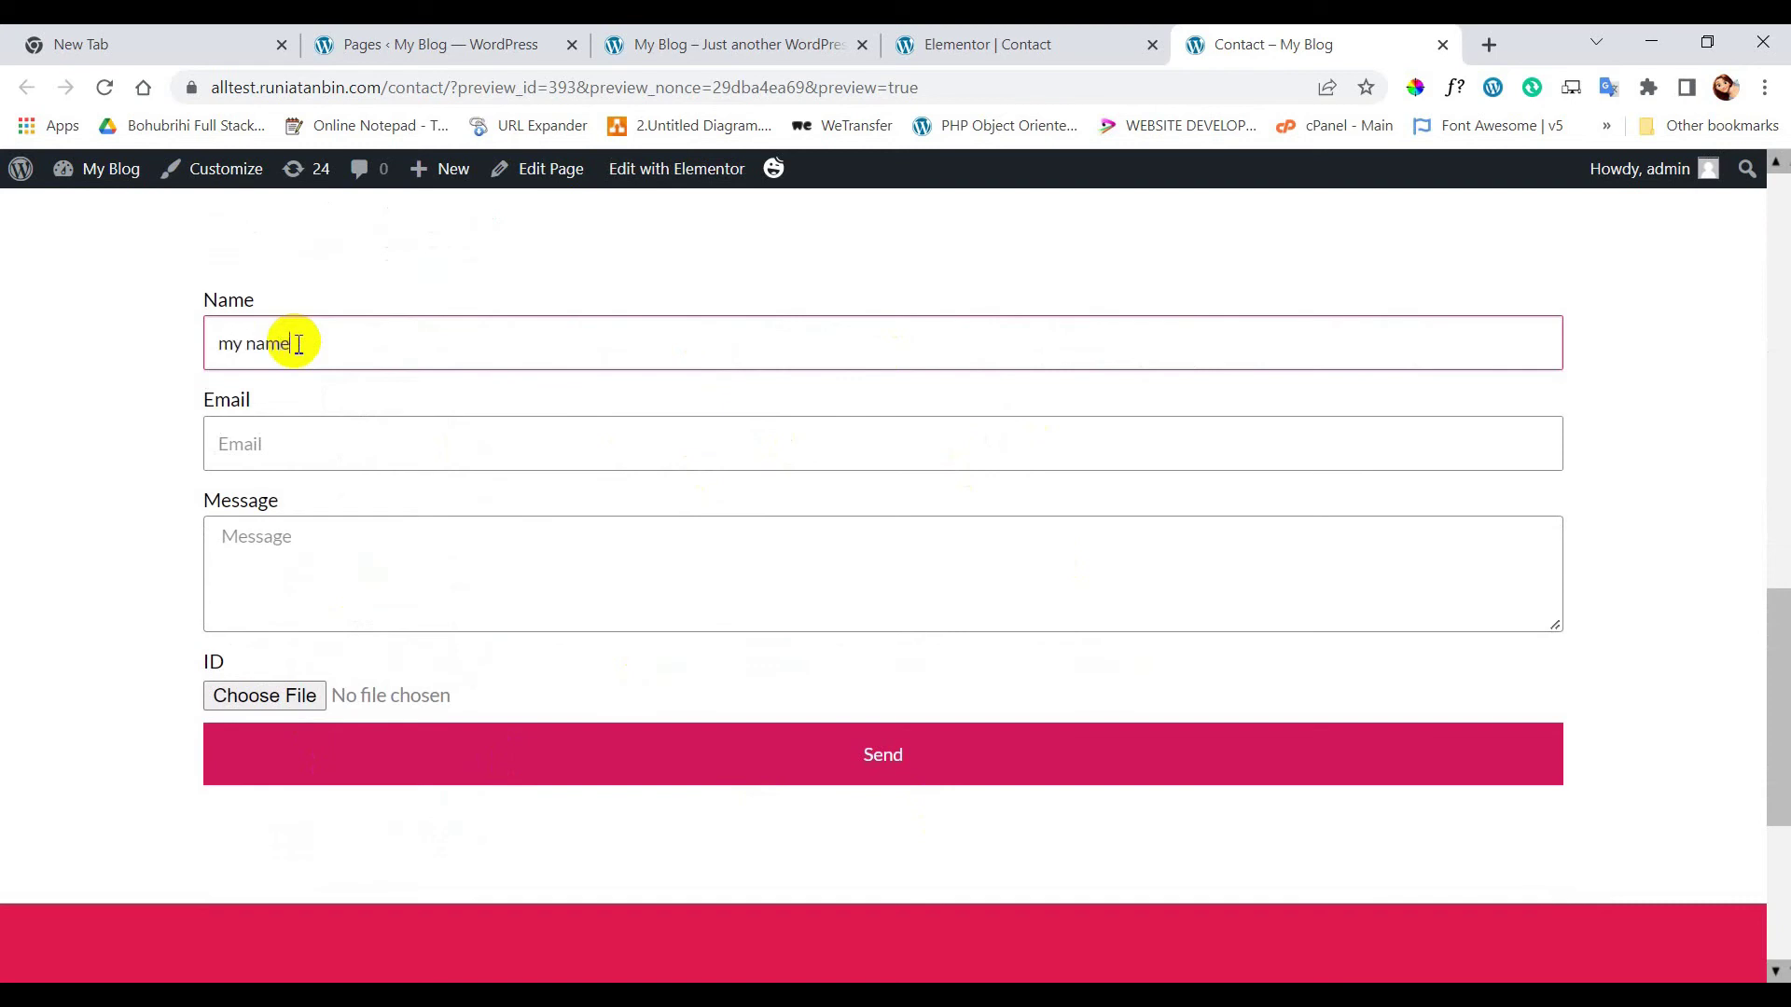
pyautogui.click(272, 448)
pyautogui.write('email')
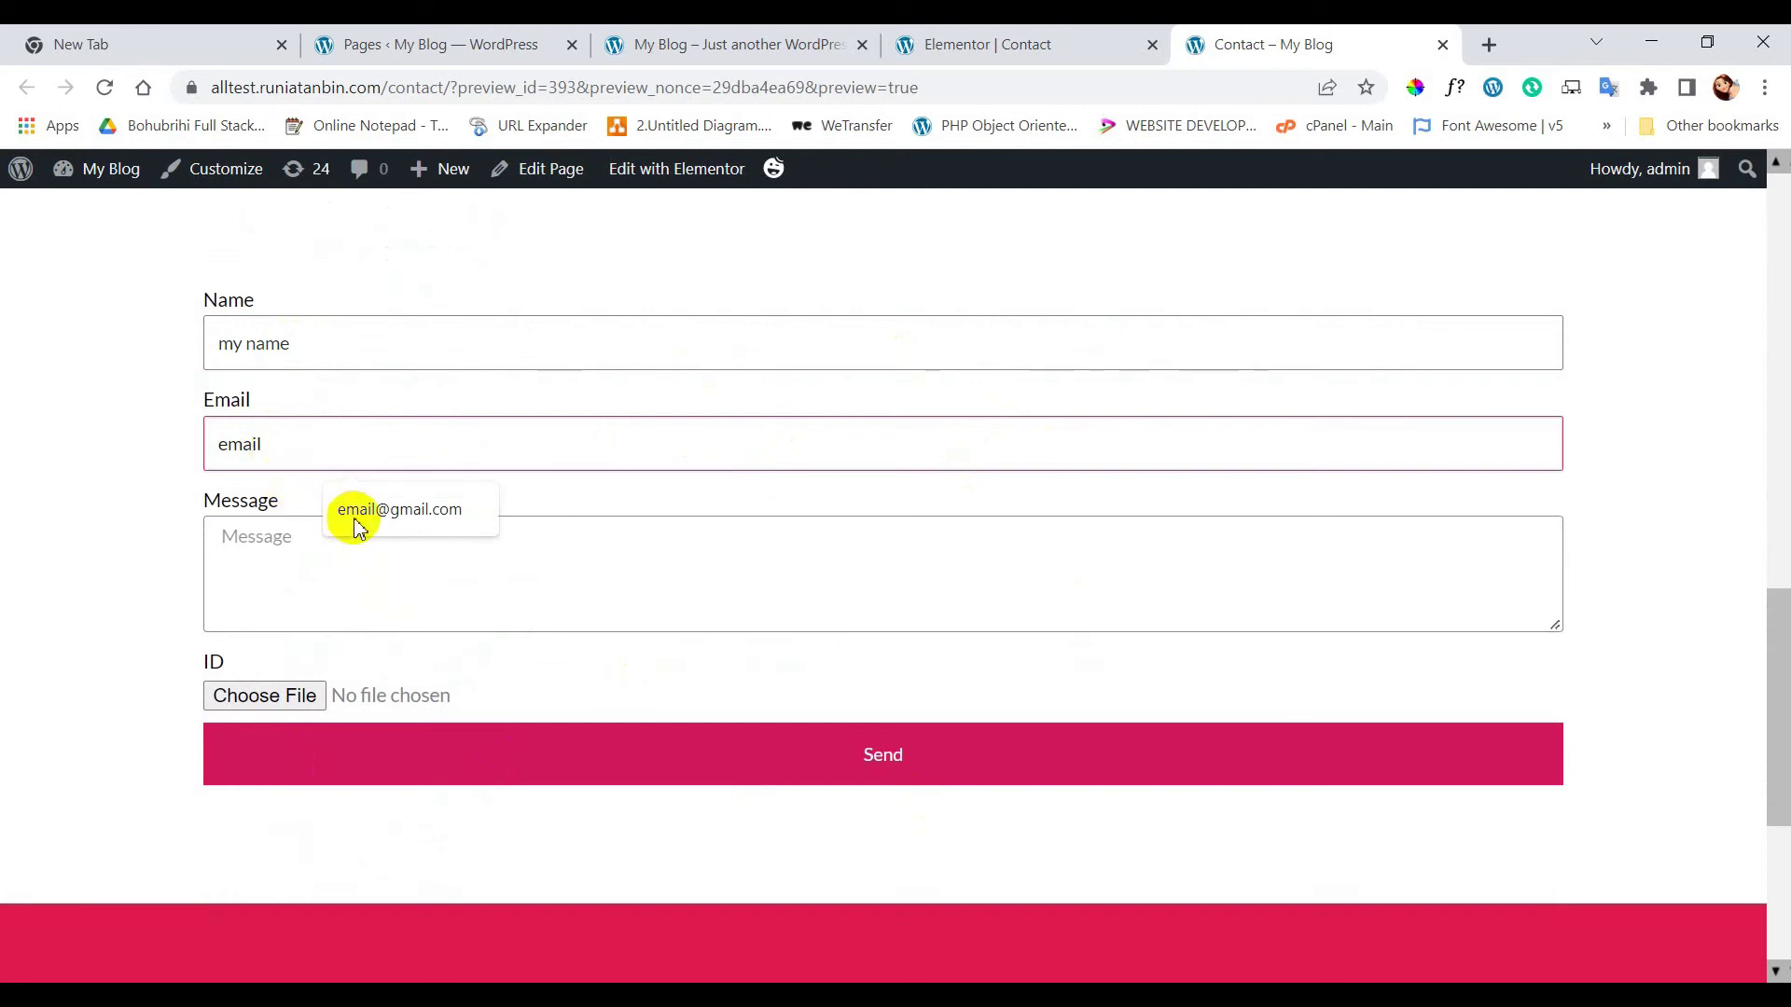
pyautogui.click(384, 528)
pyautogui.click(379, 556)
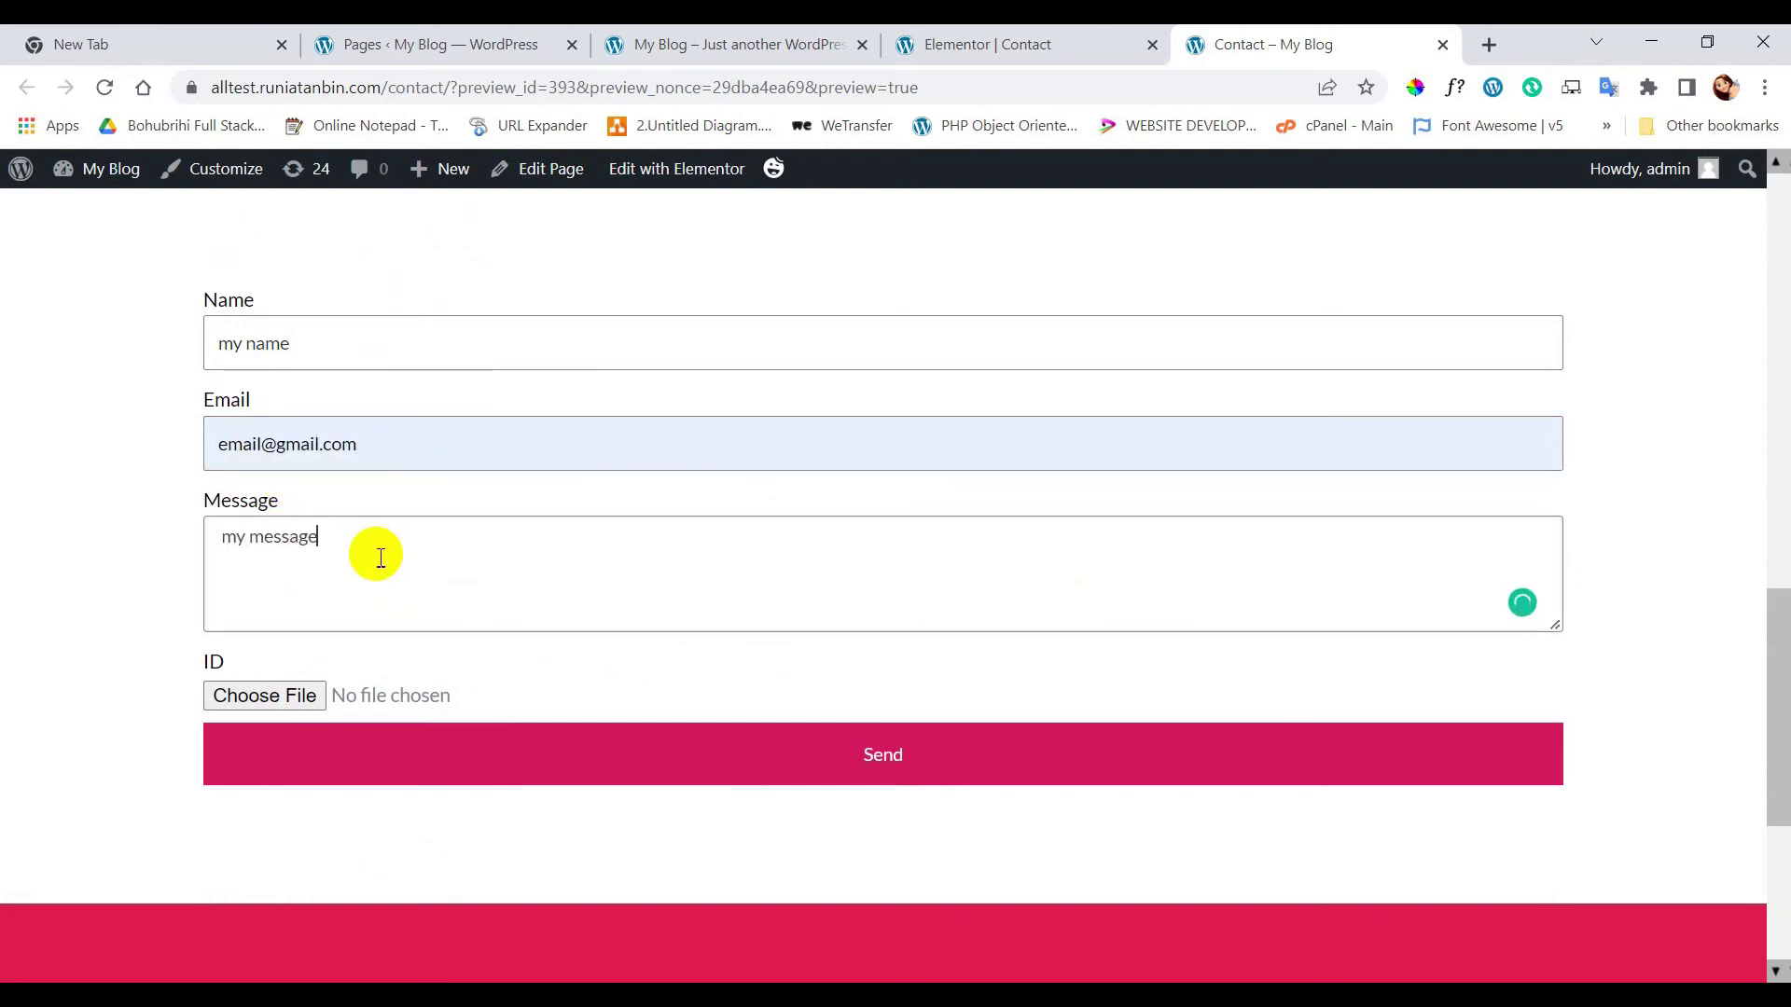
# - Attach sample.pdf from Downloads as the ID file and send the form
pyautogui.click(262, 697)
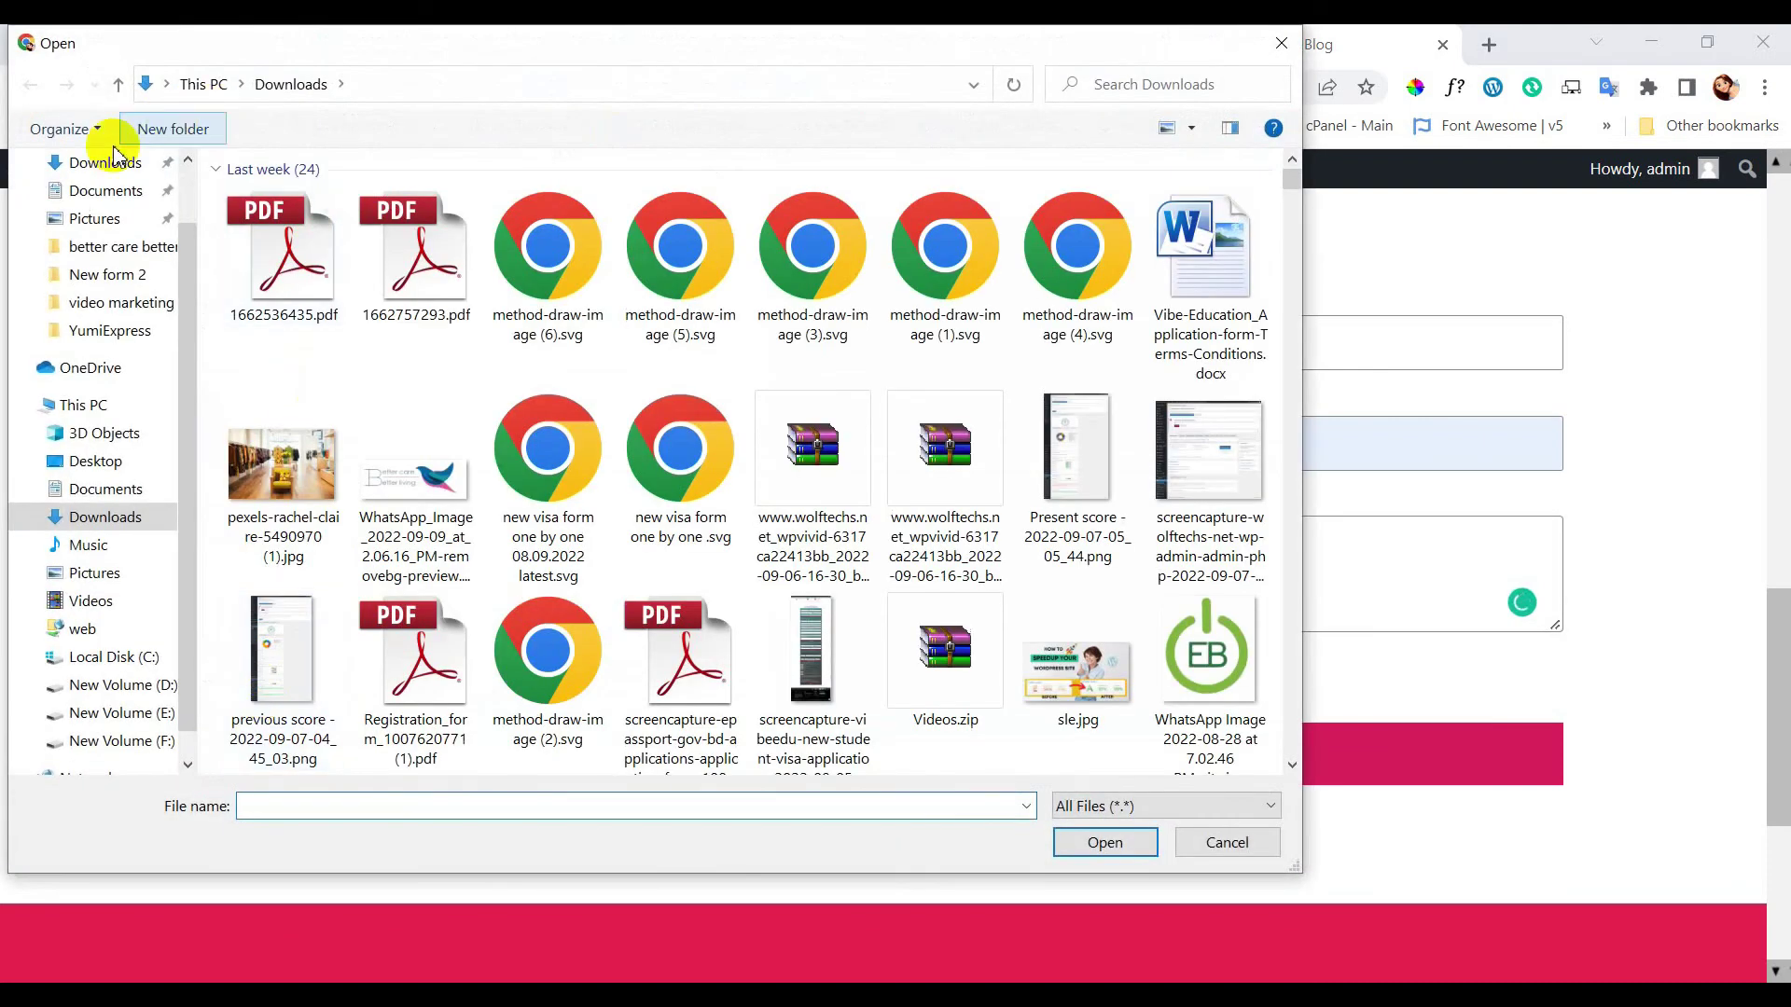
pyautogui.scroll(-5, 680, 425)
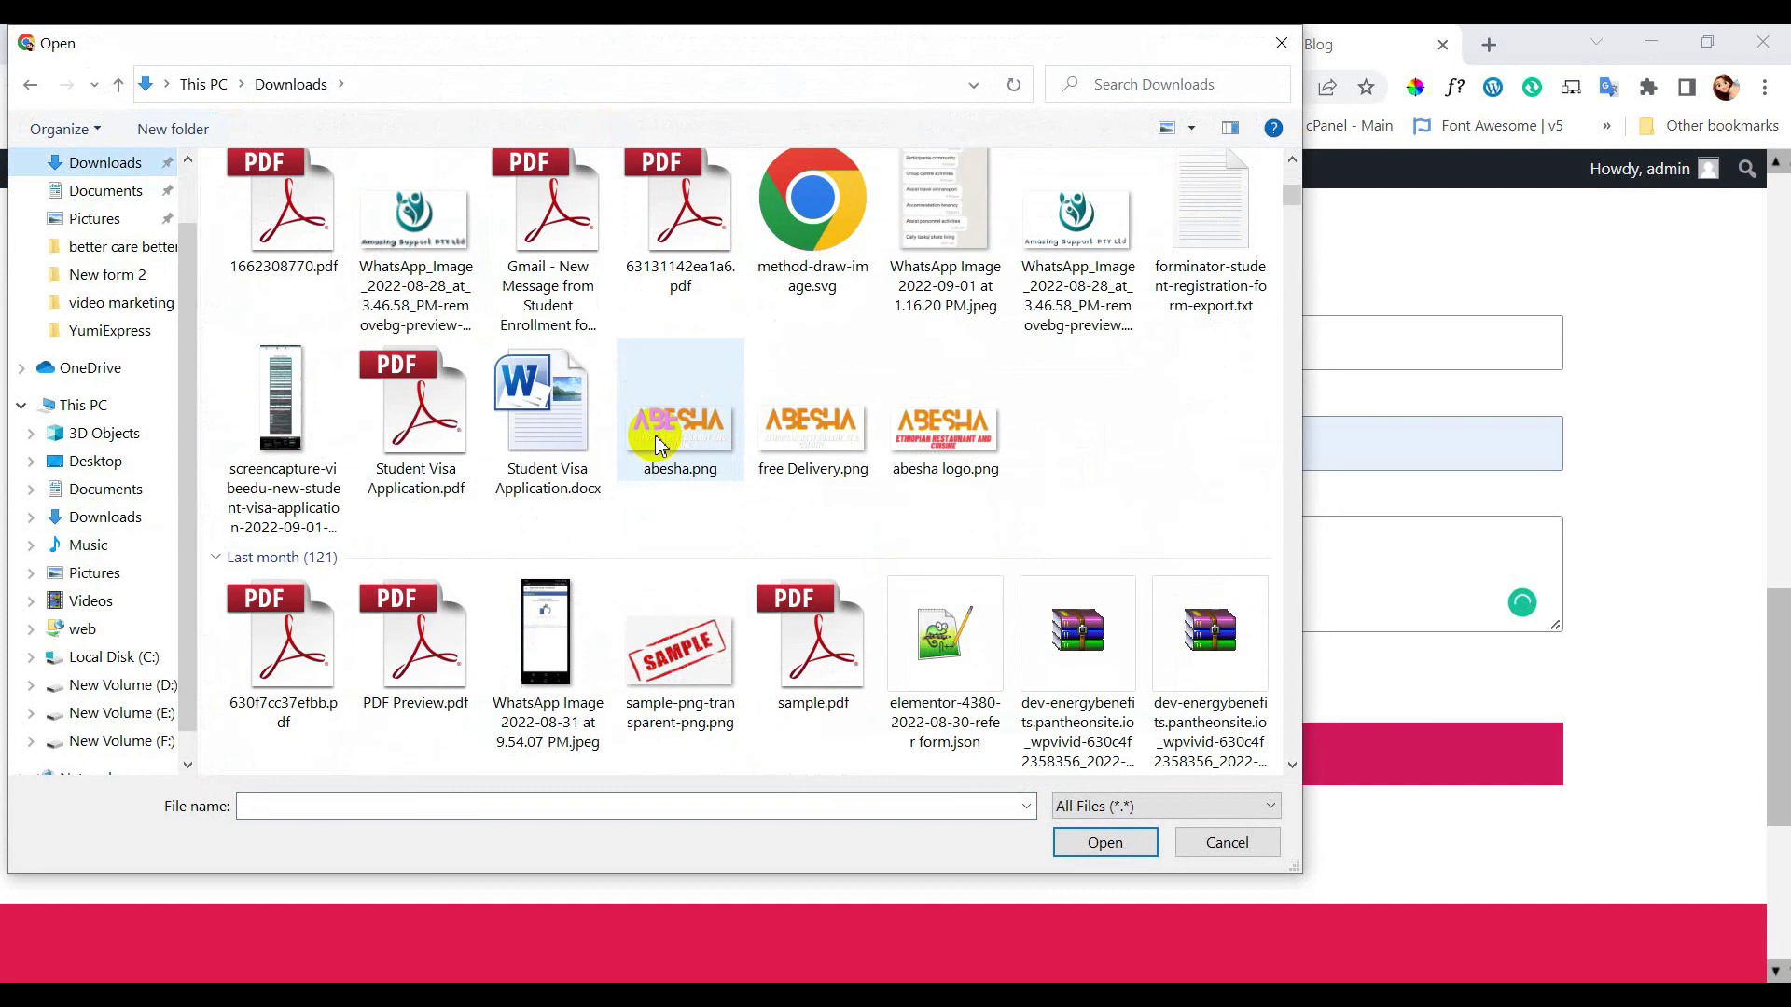
pyautogui.doubleClick(823, 265)
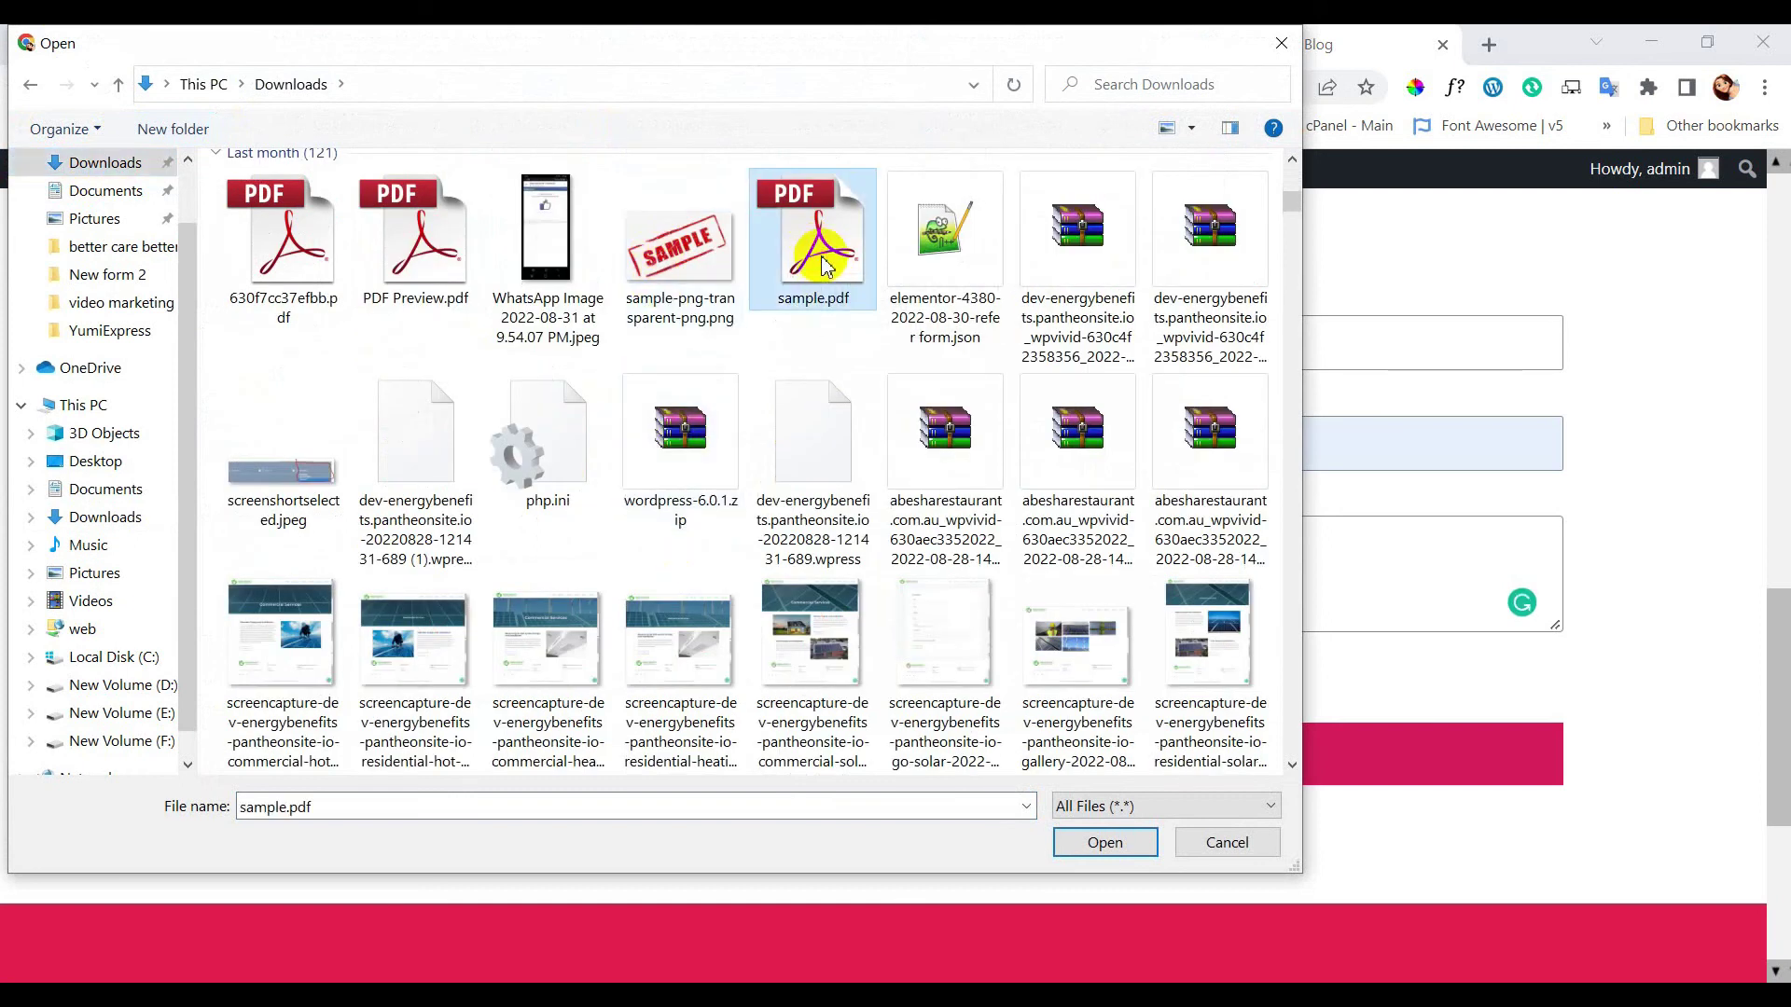
pyautogui.click(723, 779)
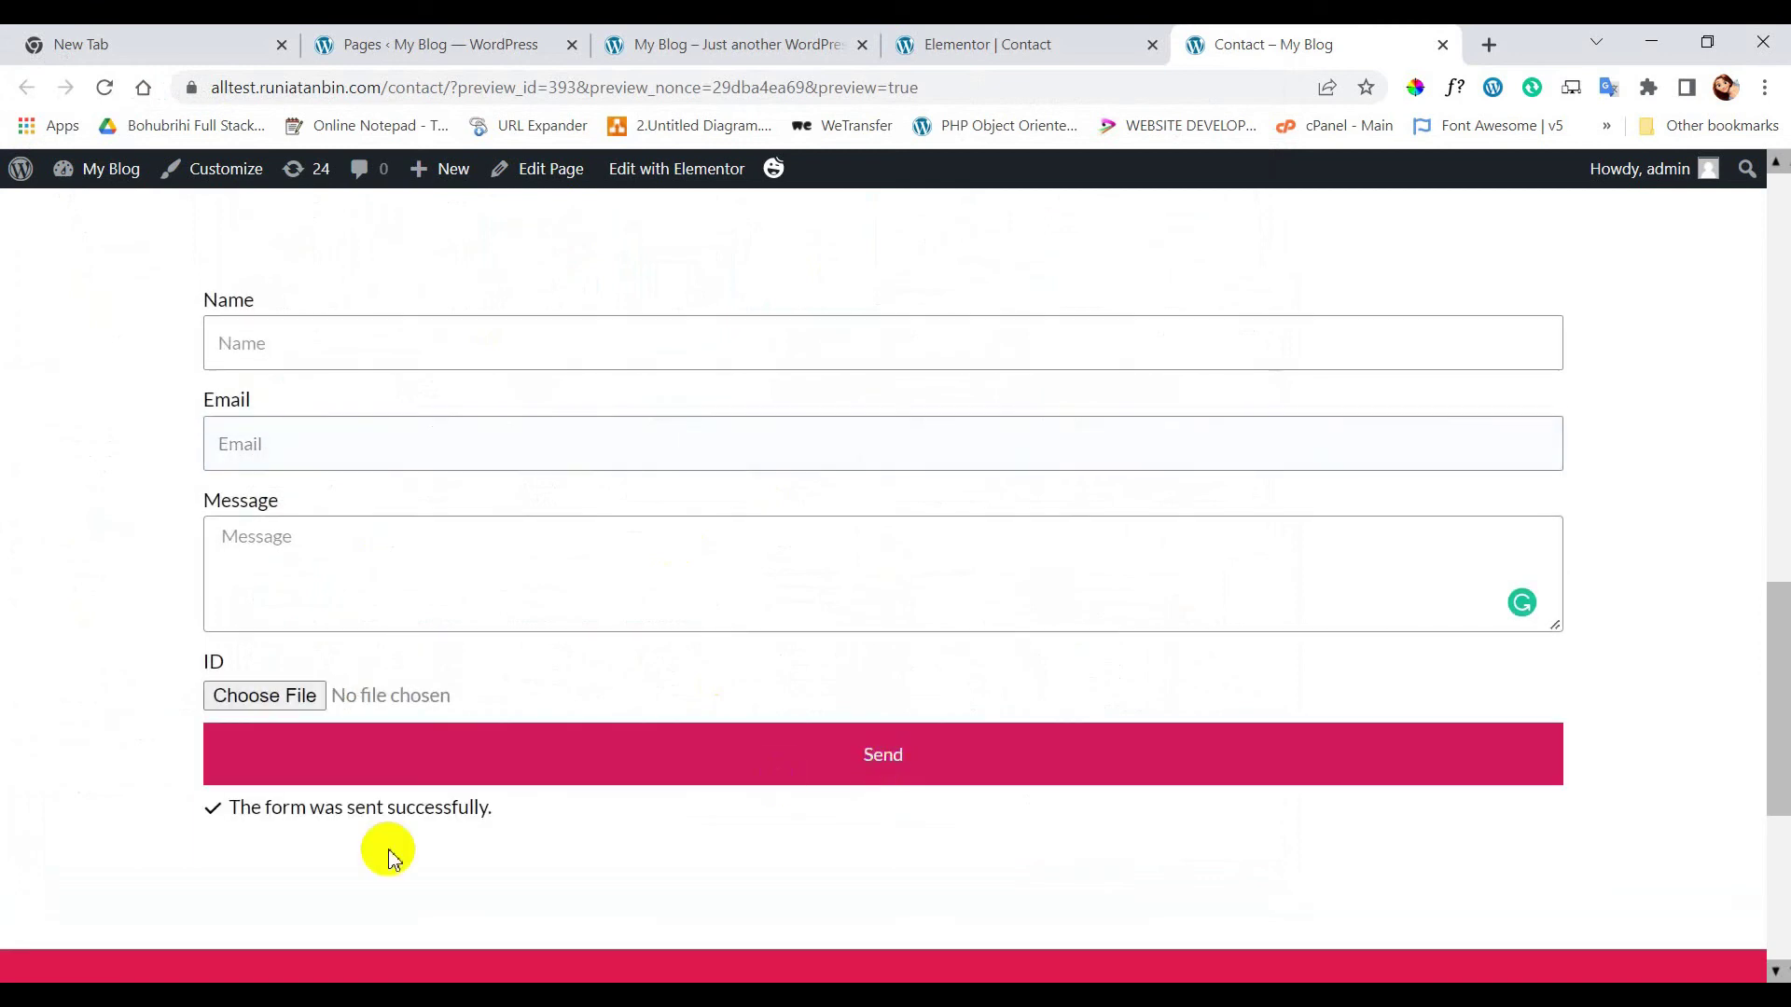
pyautogui.moveTo(192, 811); pyautogui.dragTo(604, 827)
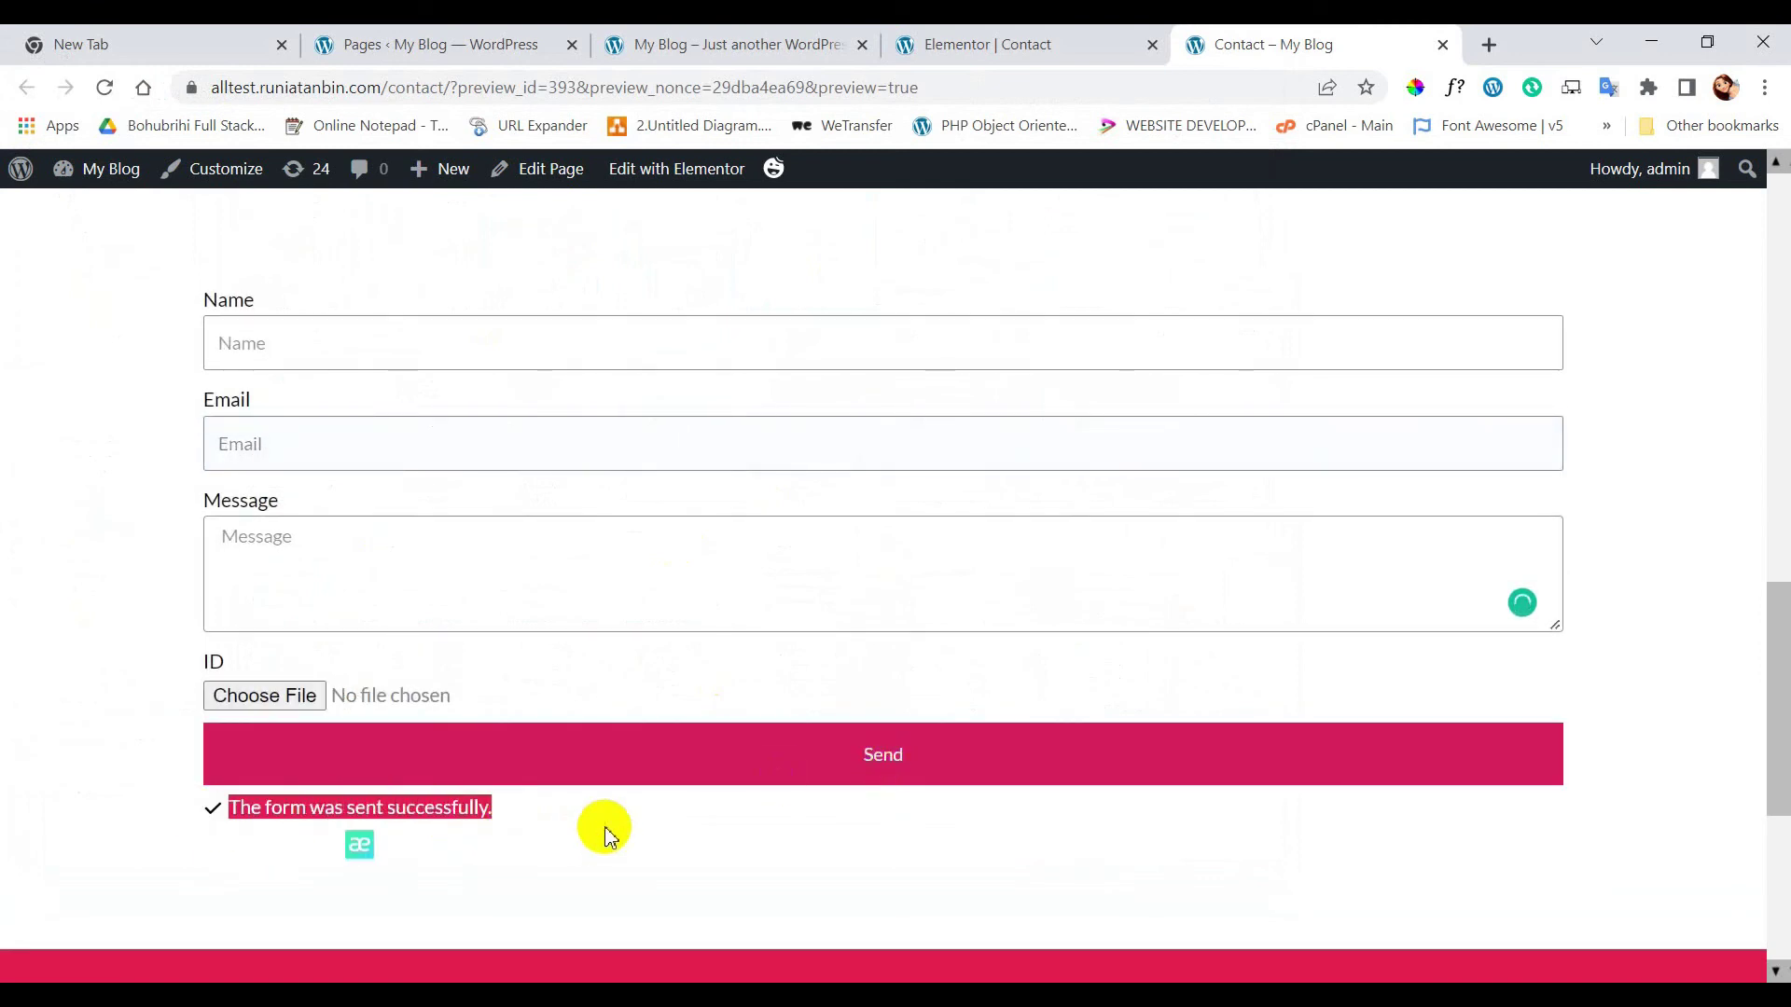
pyautogui.click(604, 833)
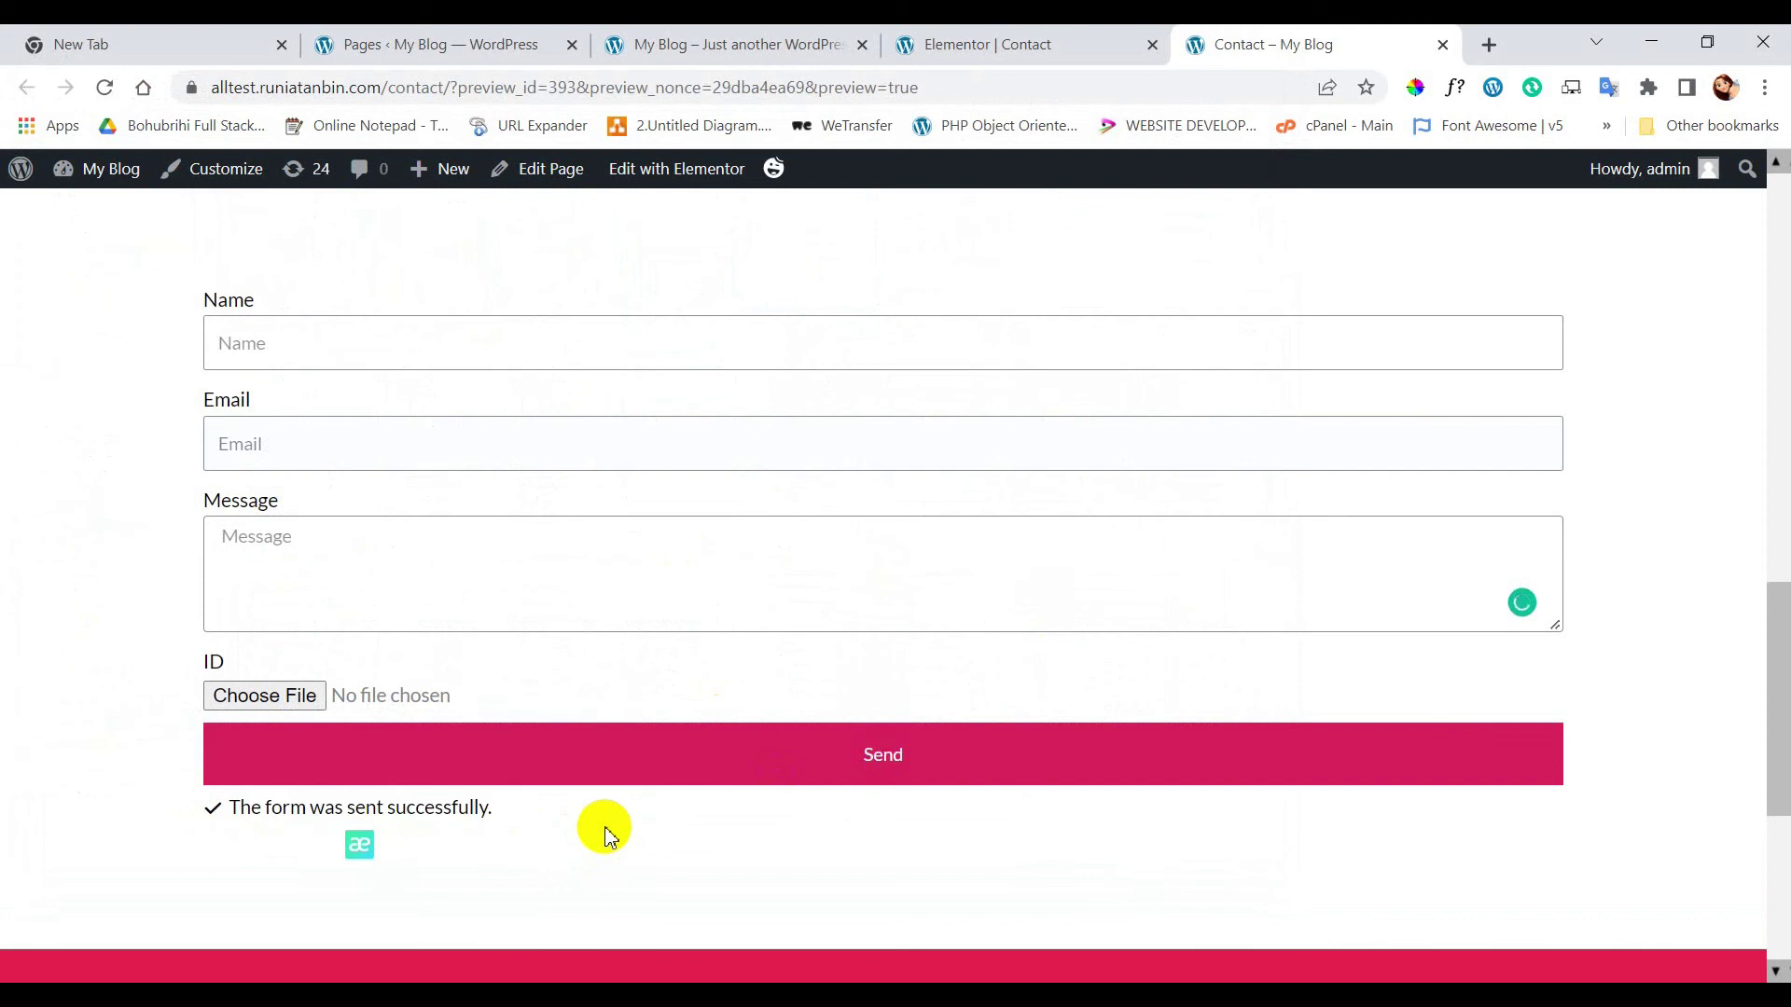
# - Open Gmail in a new tab and, after checking the inbox tabs, open the Spam folder
pyautogui.click(1489, 45)
pyautogui.click(1560, 192)
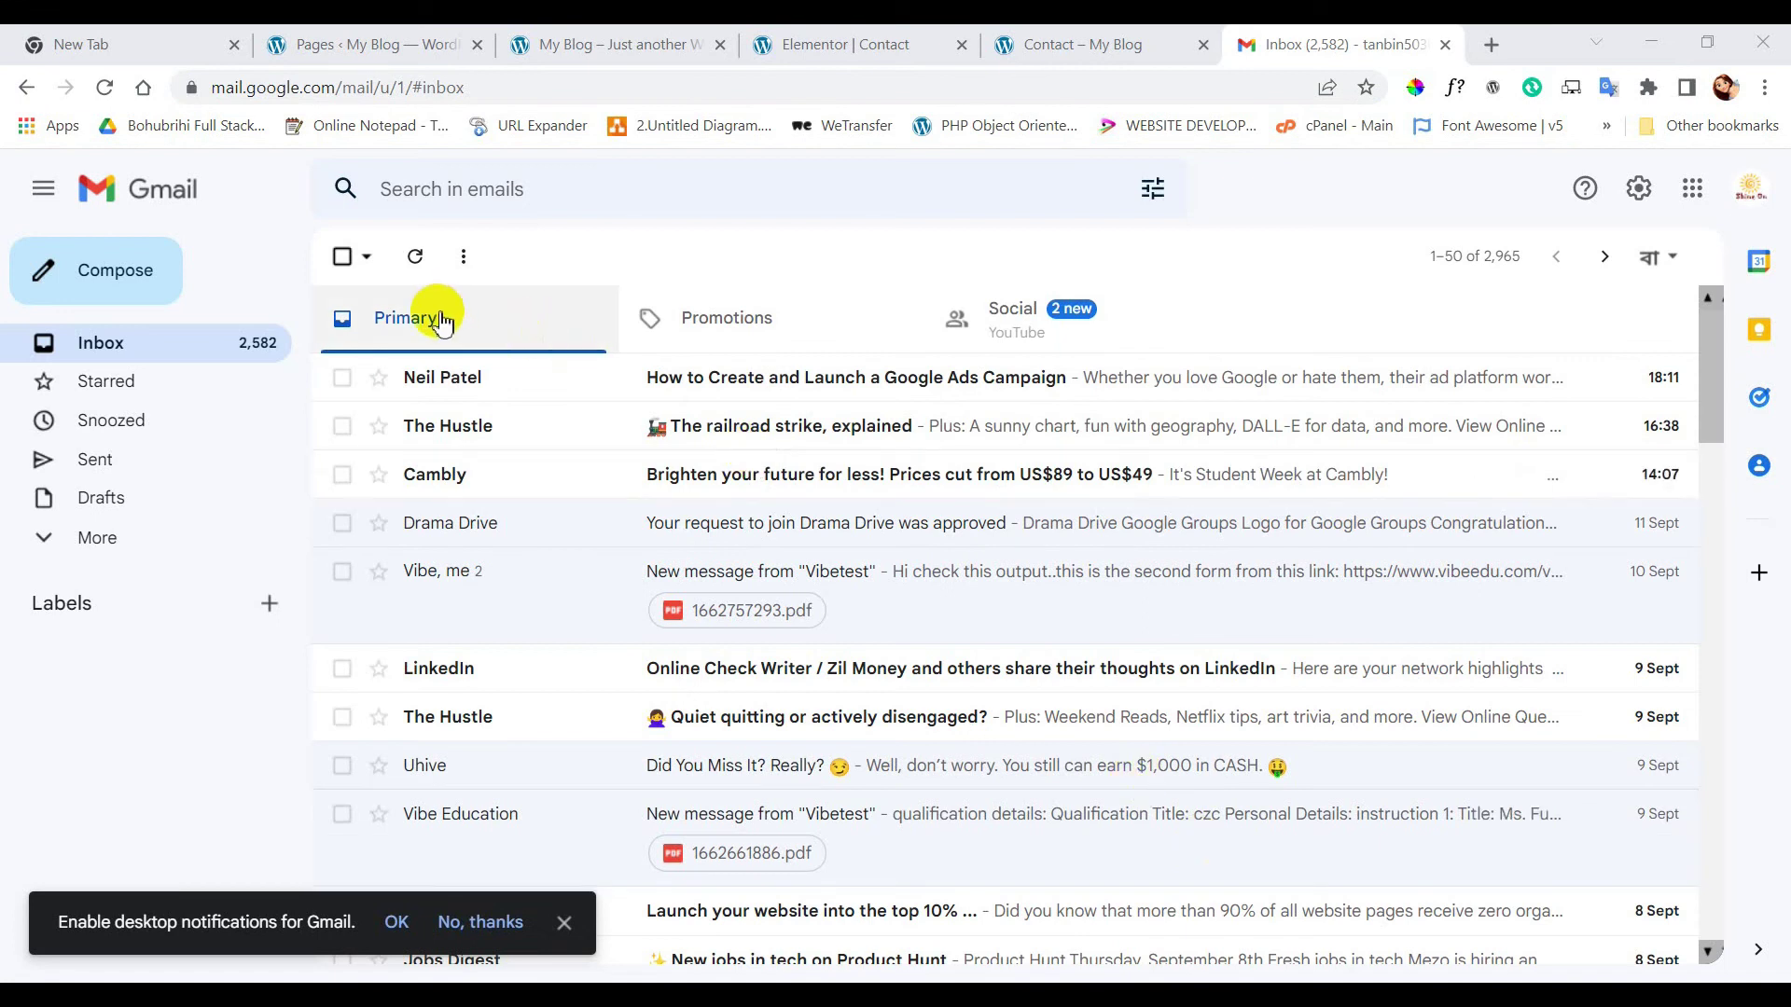
pyautogui.click(719, 339)
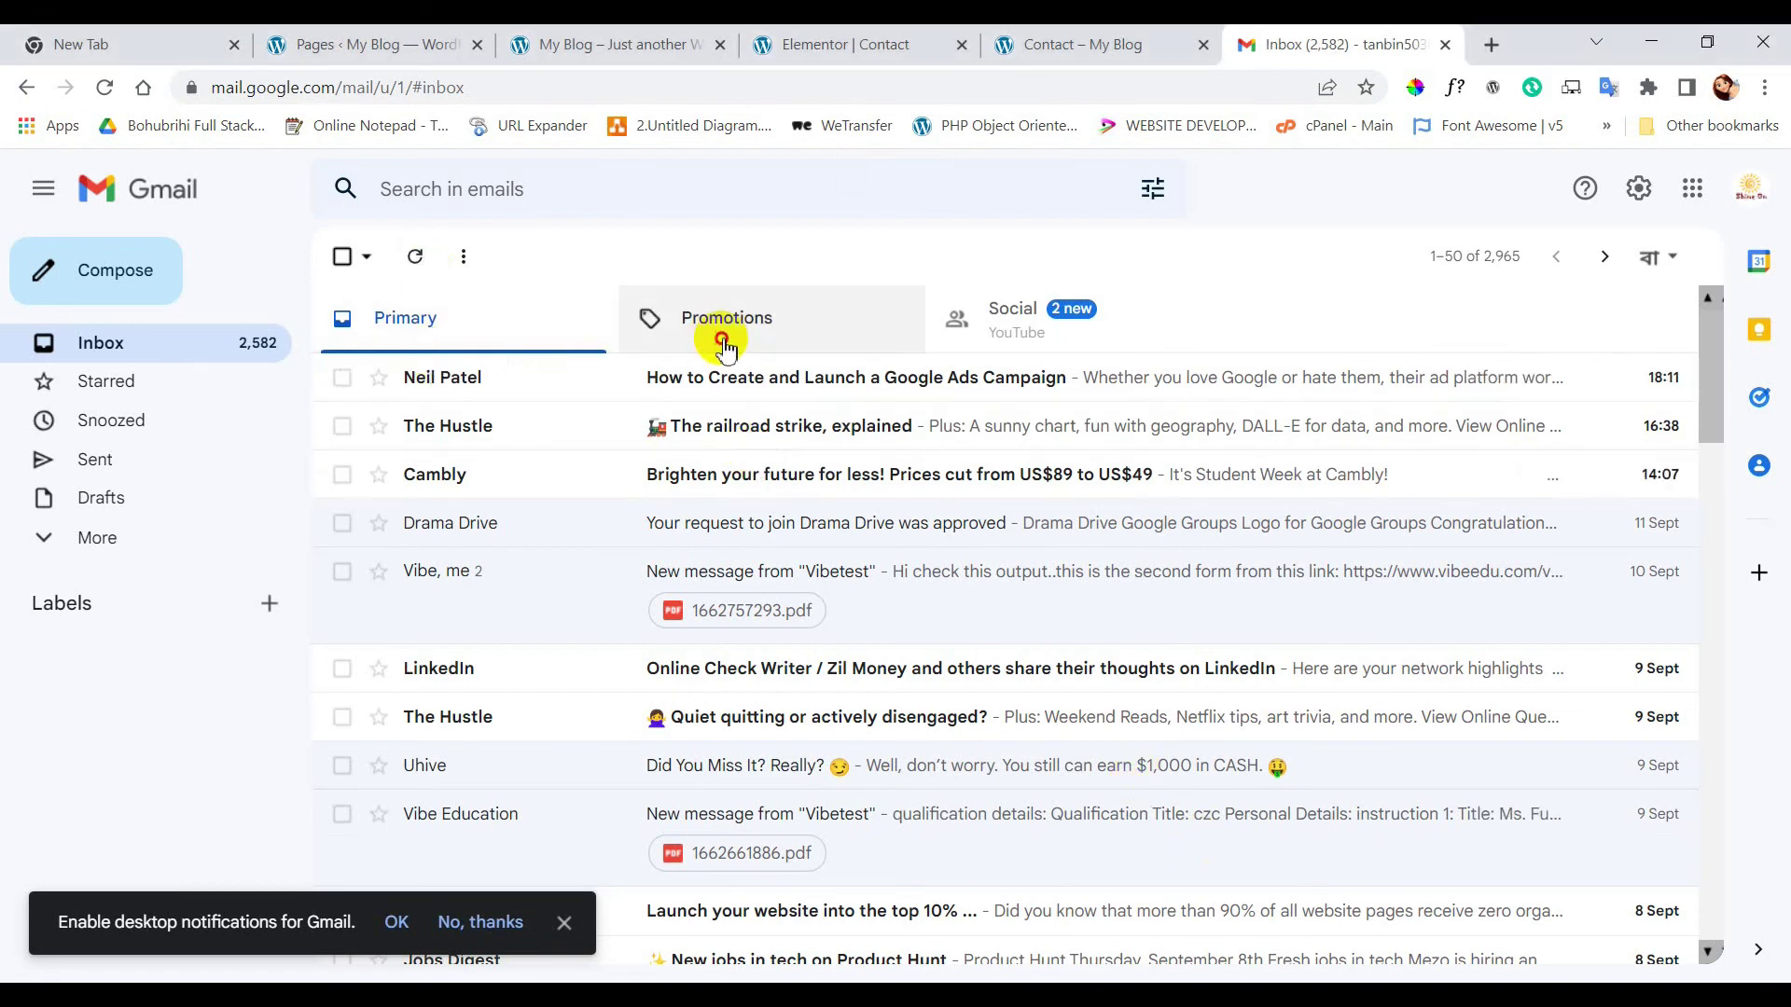
pyautogui.click(1055, 328)
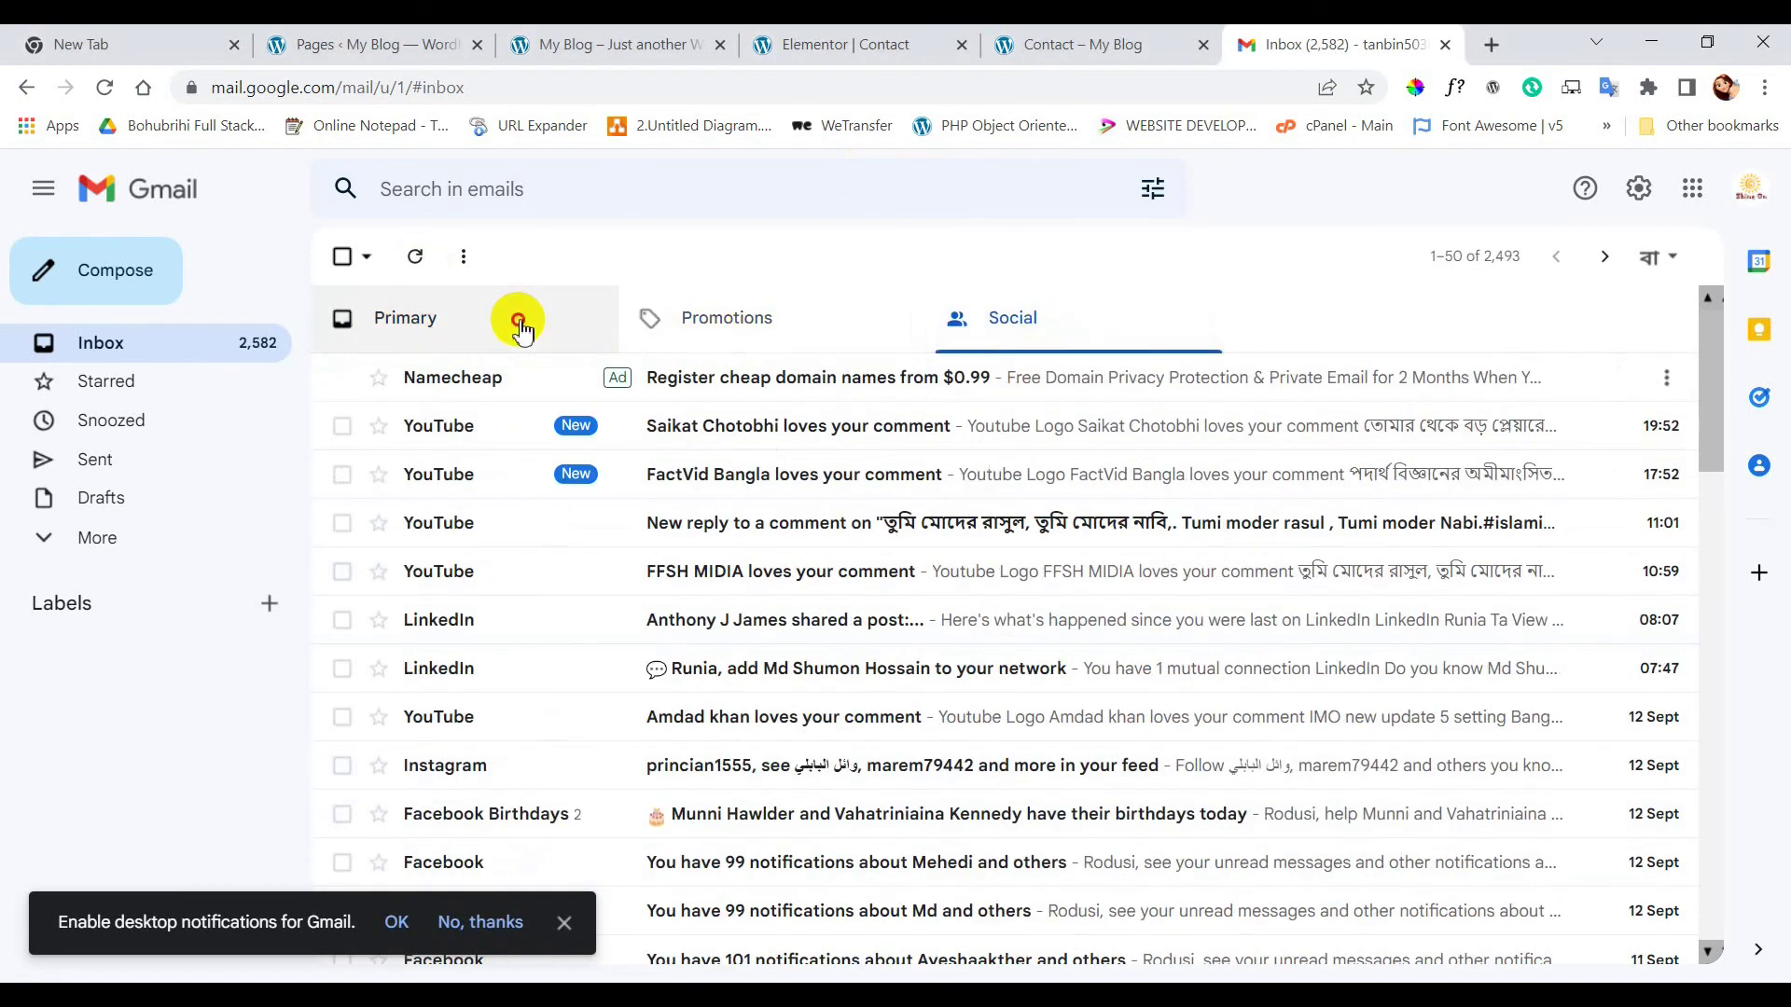
pyautogui.click(519, 320)
pyautogui.click(90, 549)
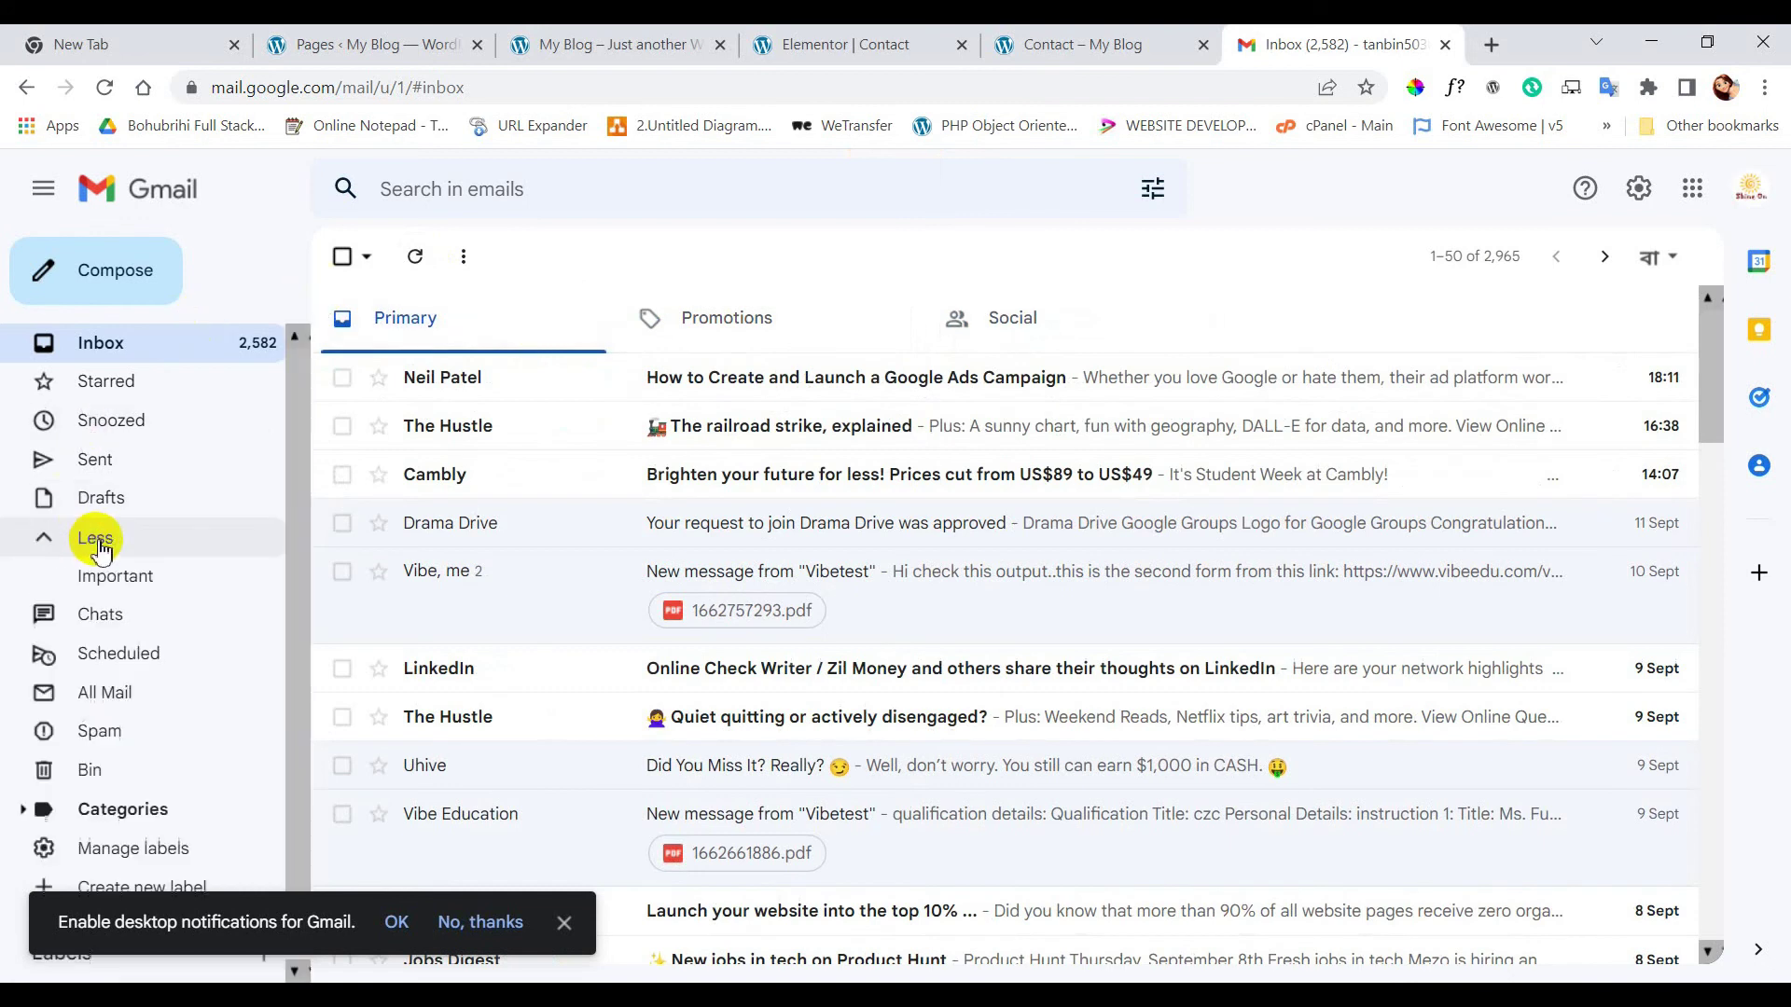
pyautogui.click(100, 731)
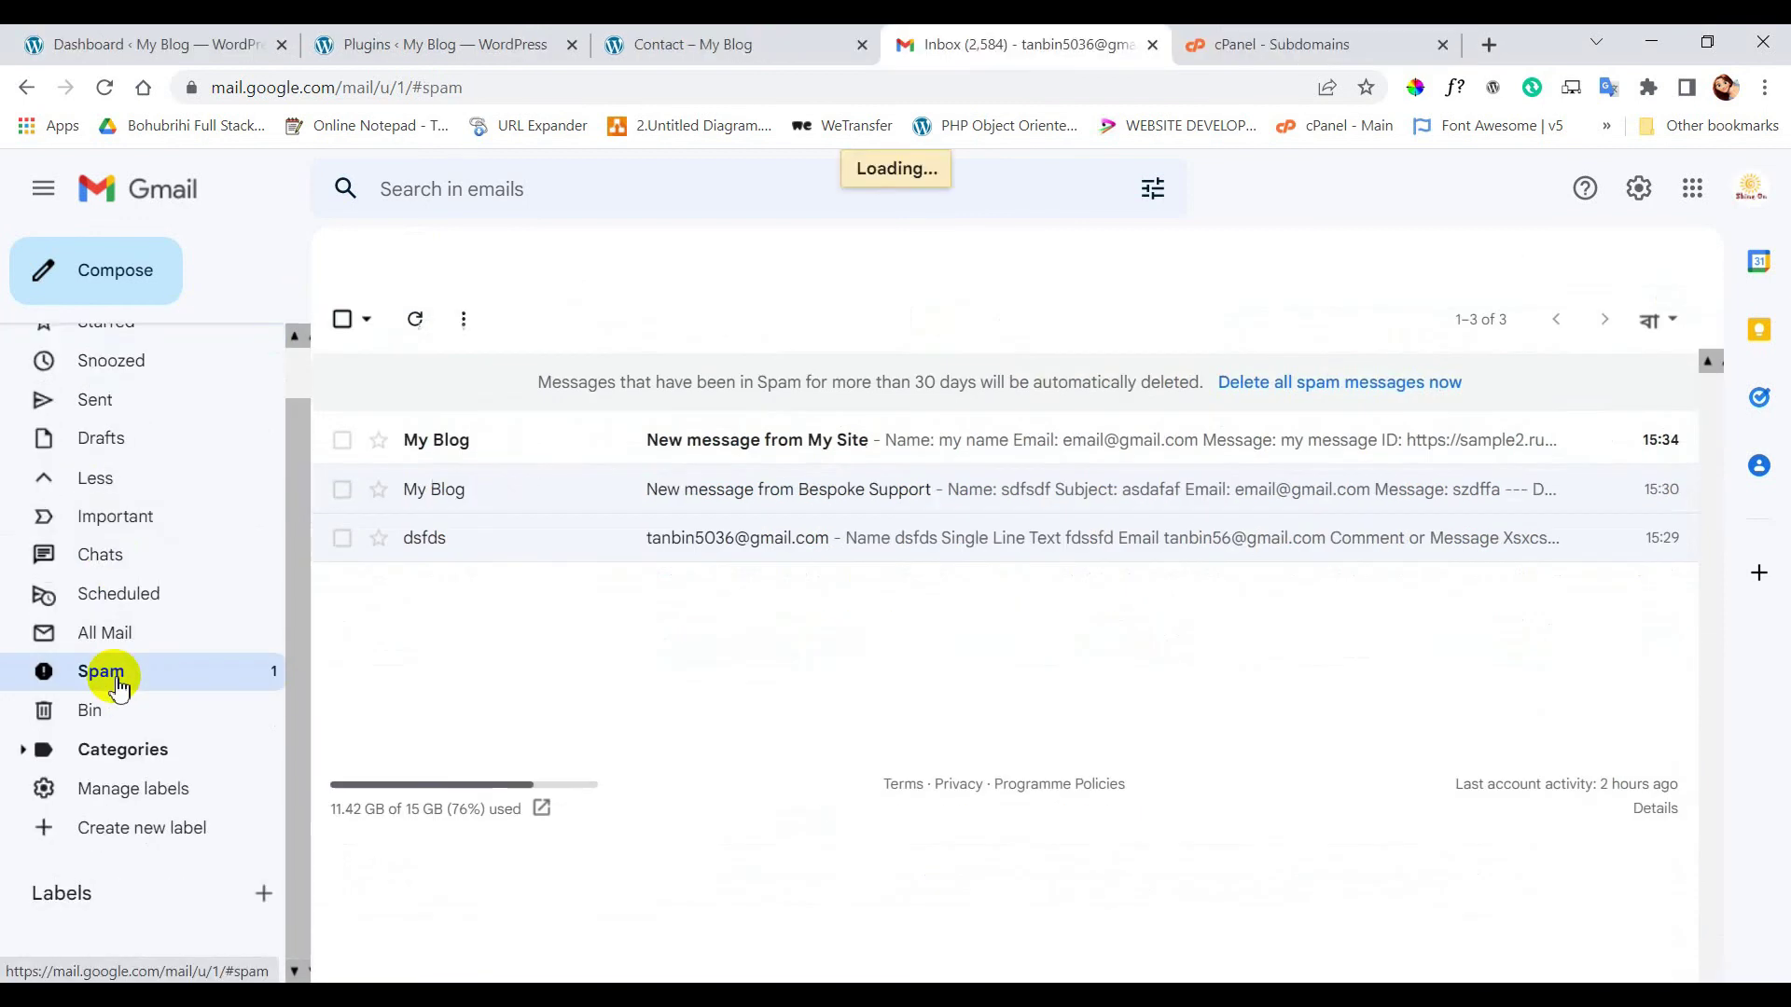
# - Open the 'New message from My Site' email and download its 6321a03443474.pdf ID file
pyautogui.click(732, 442)
pyautogui.scroll(-1, 727, 608)
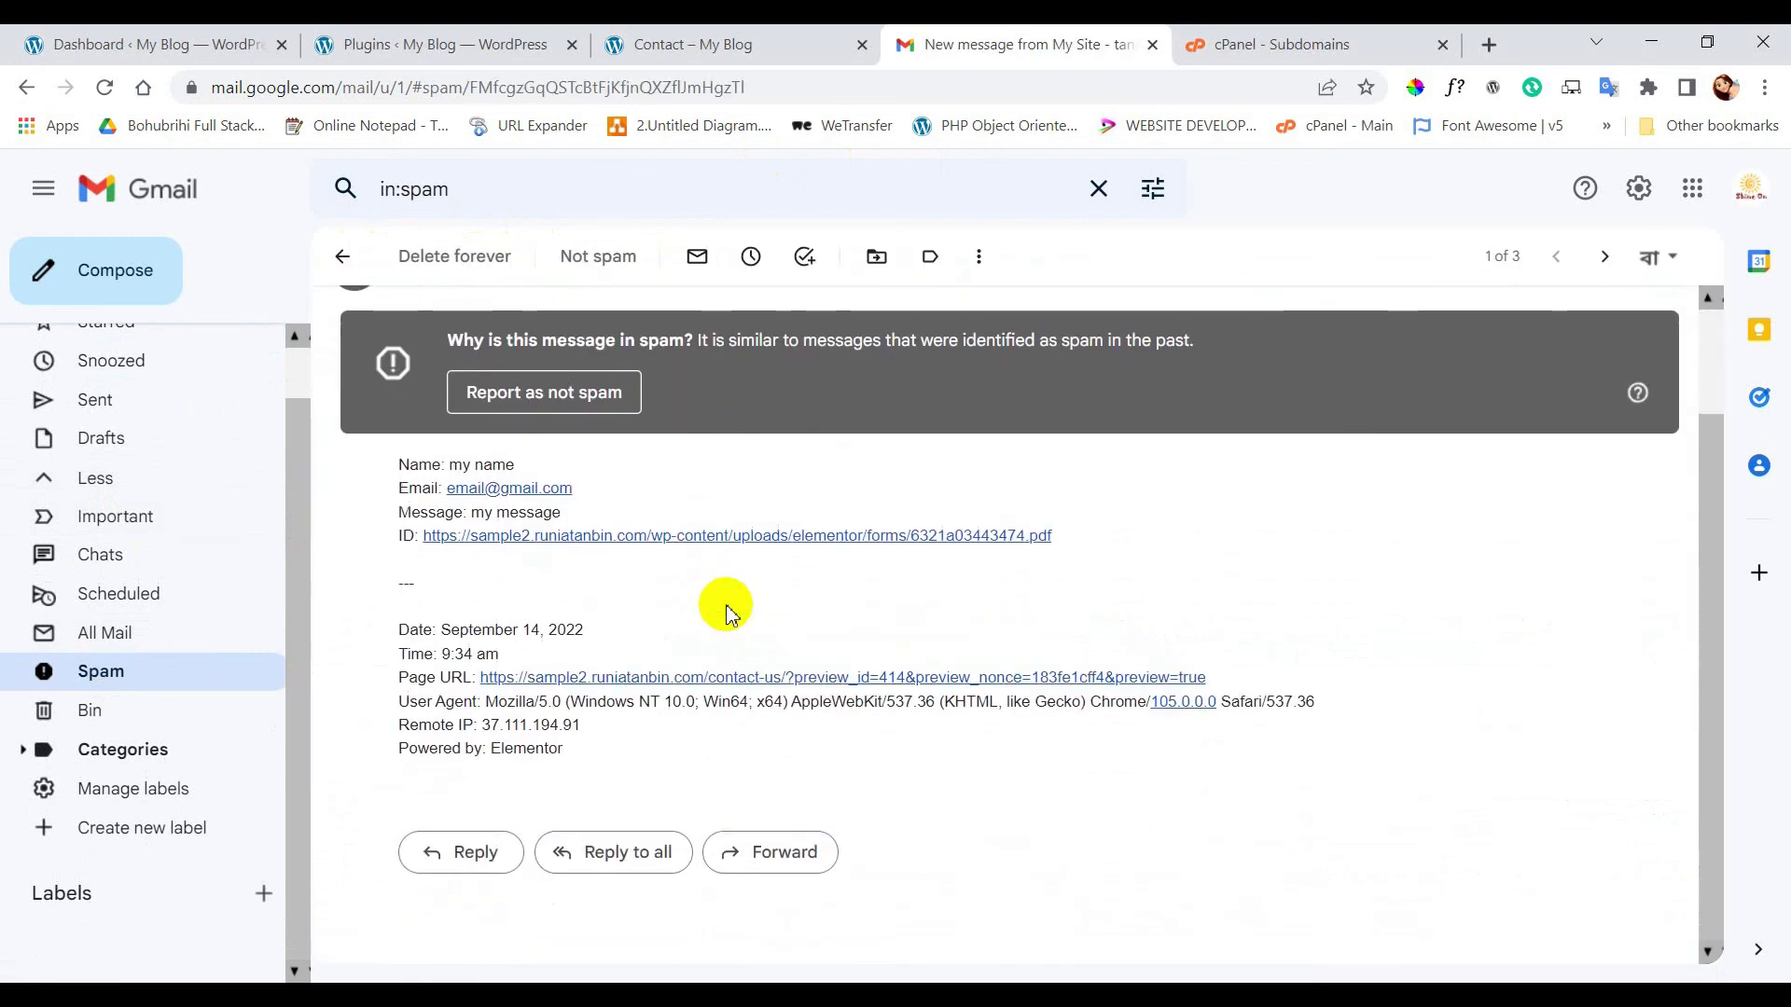
pyautogui.scroll(2, 564, 518)
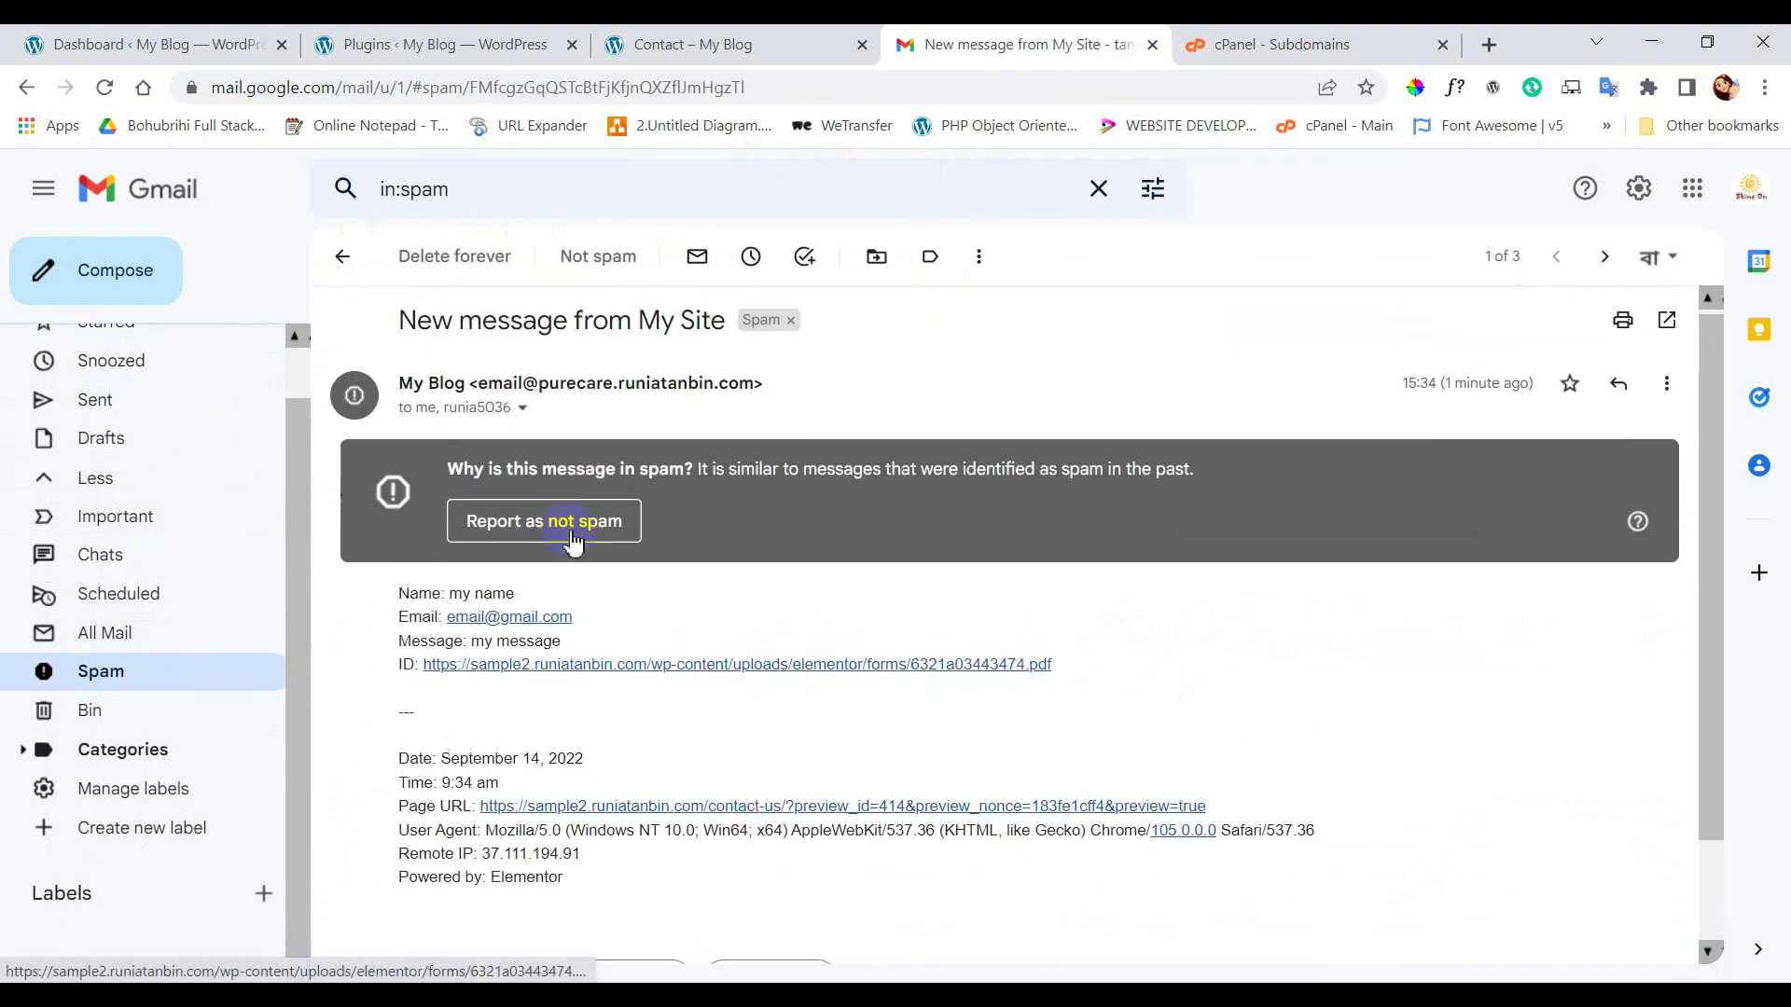
pyautogui.scroll(-2, 571, 531)
pyautogui.scroll(2, 572, 541)
pyautogui.scroll(-2, 572, 570)
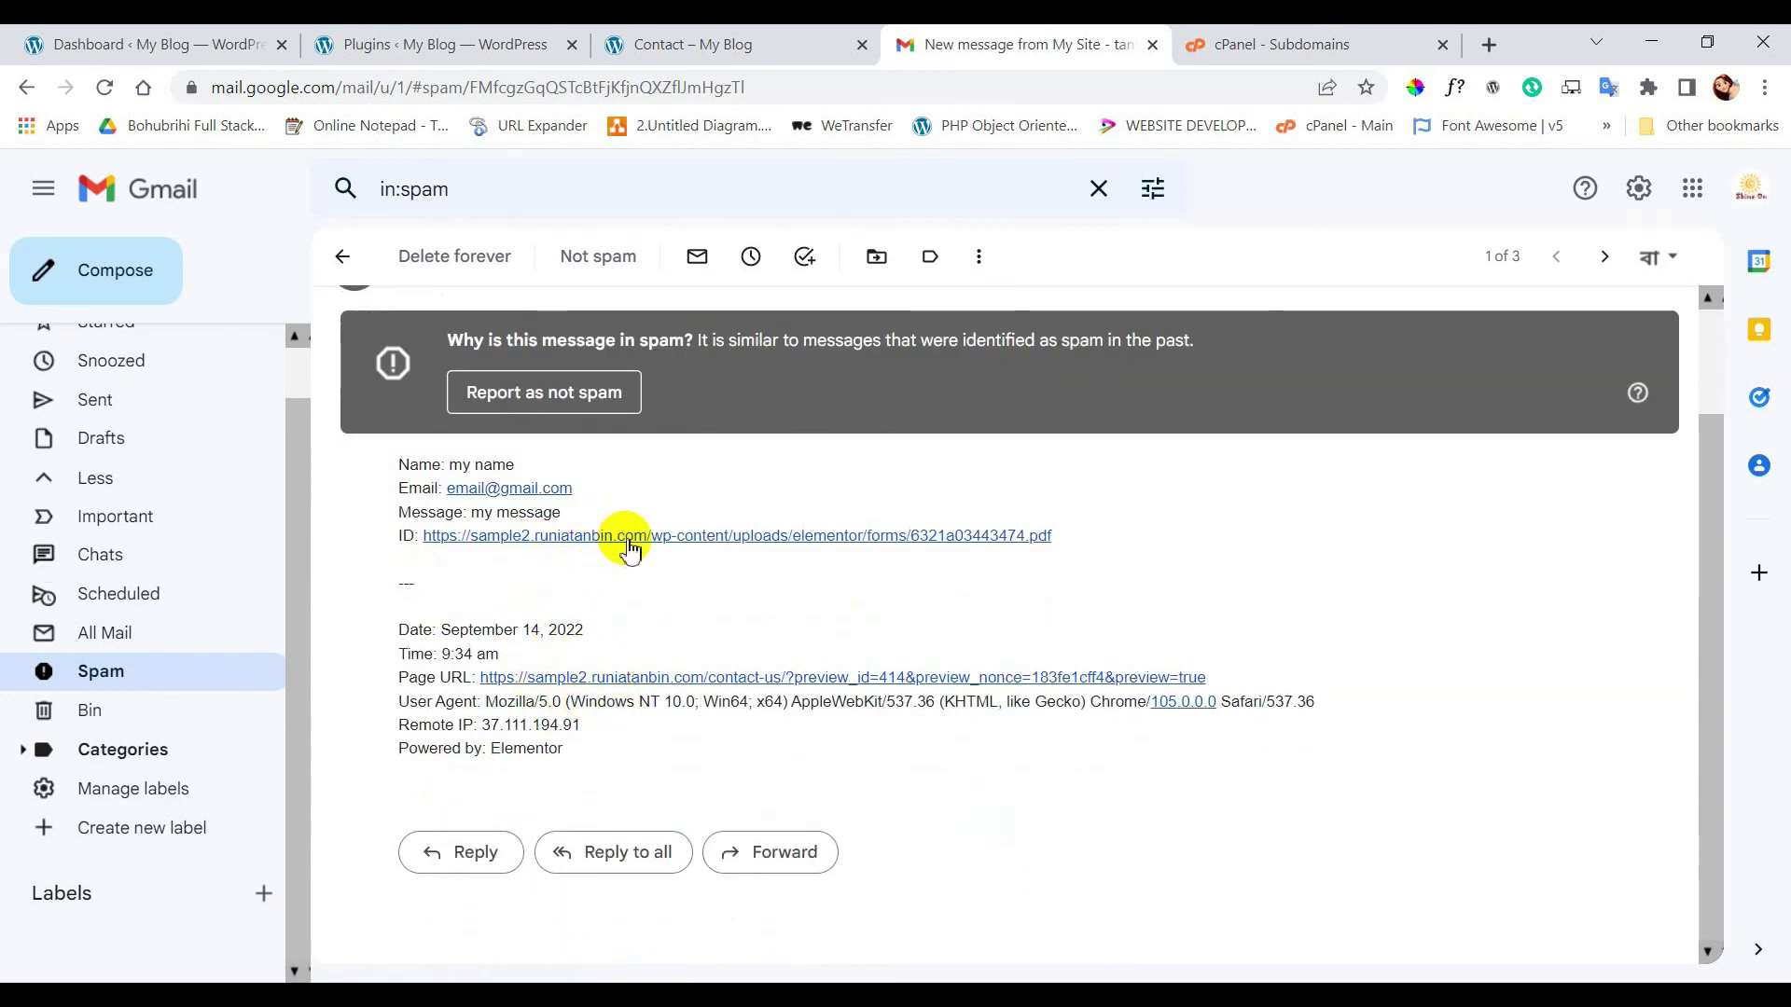
pyautogui.click(606, 537)
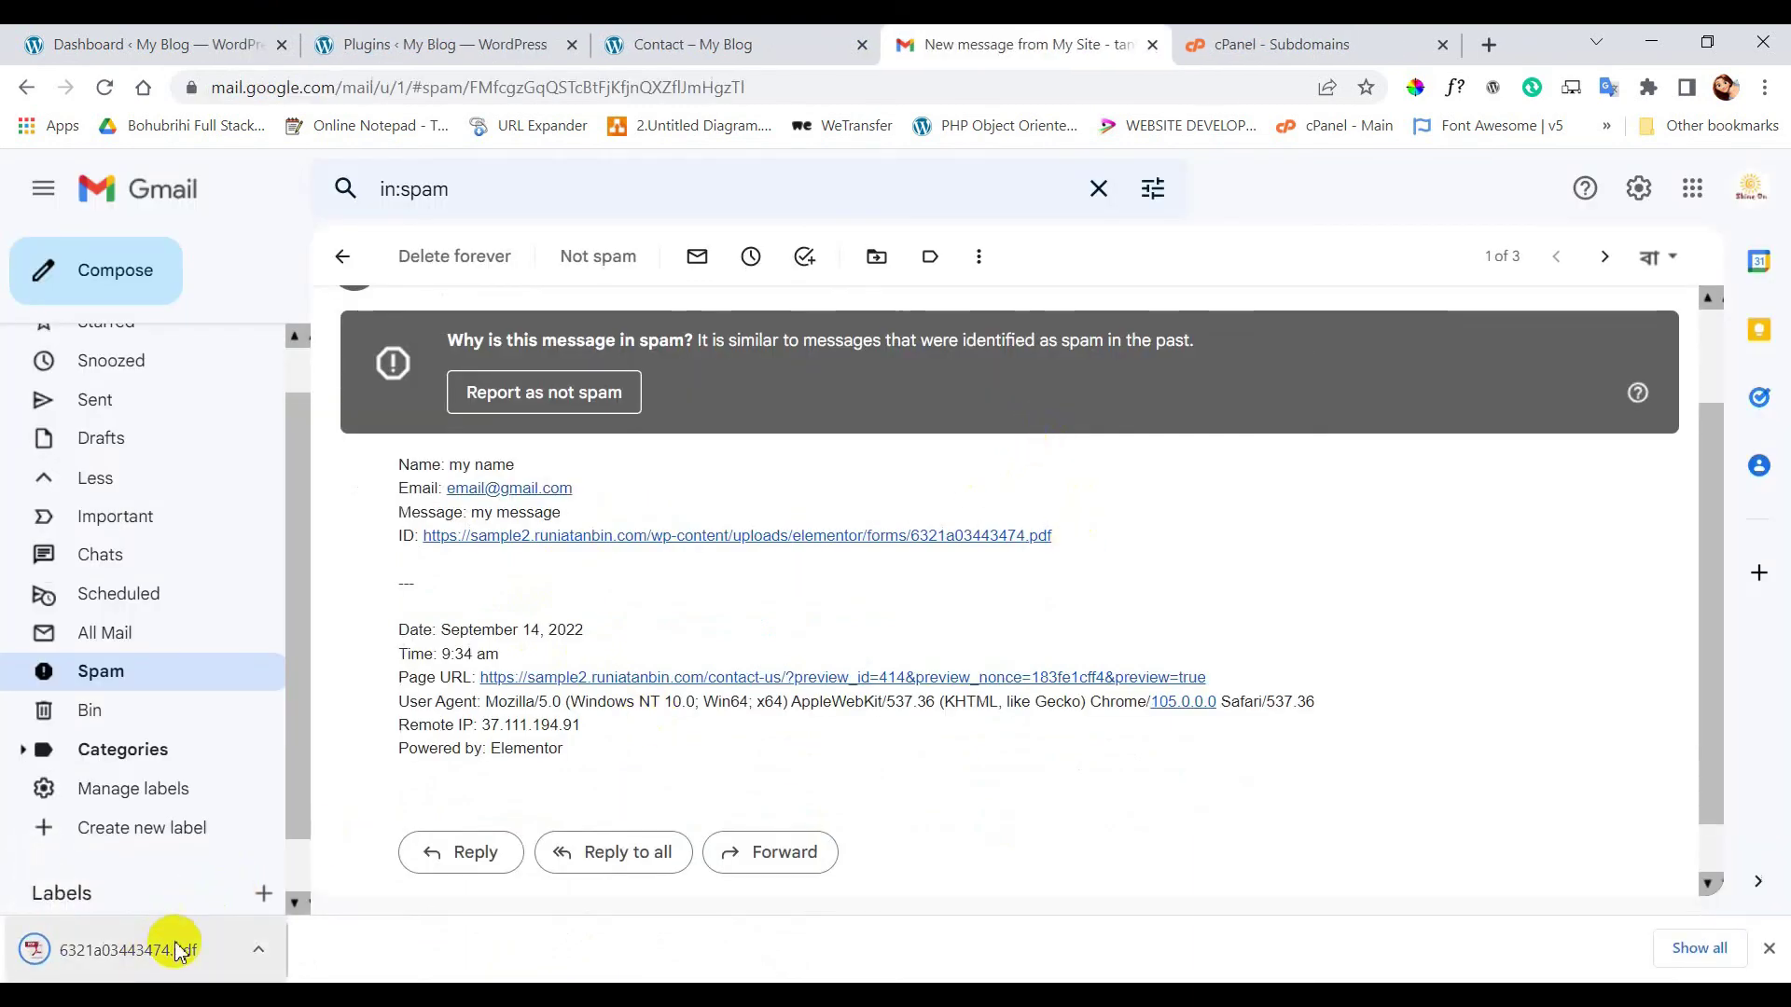
# - Open the downloaded 6321a03443474.pdf from the download bar to view the uploaded ID file
pyautogui.click(148, 948)
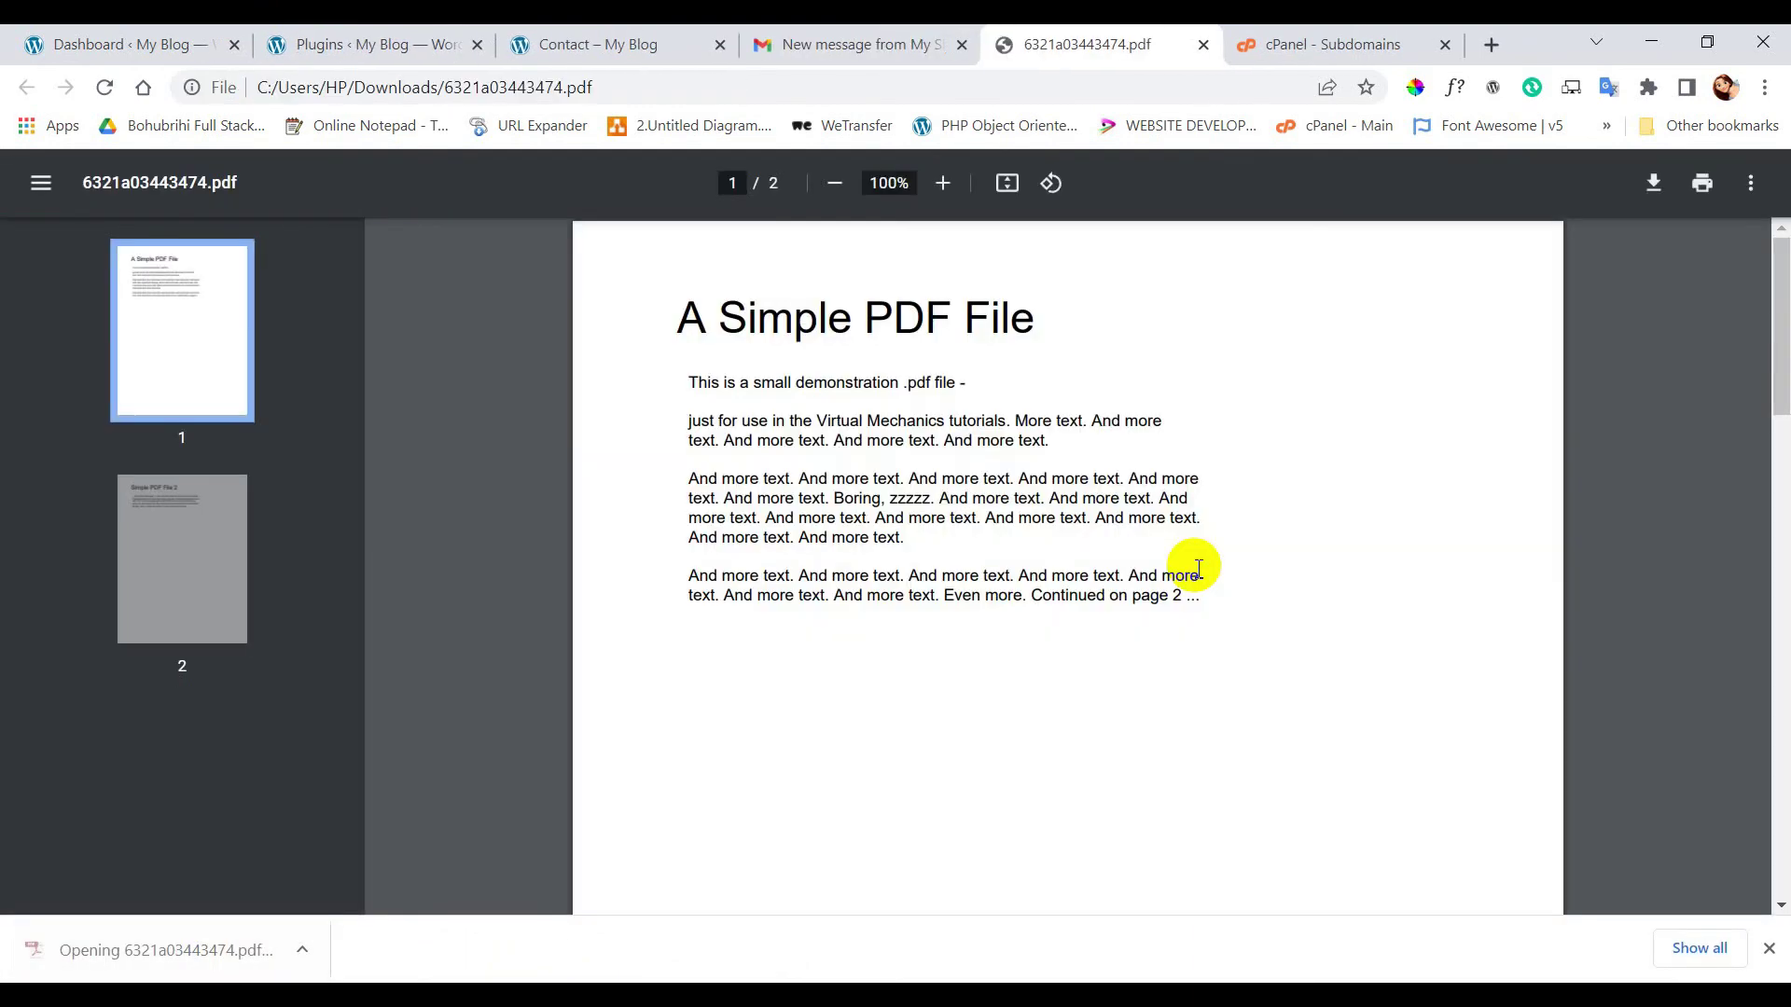